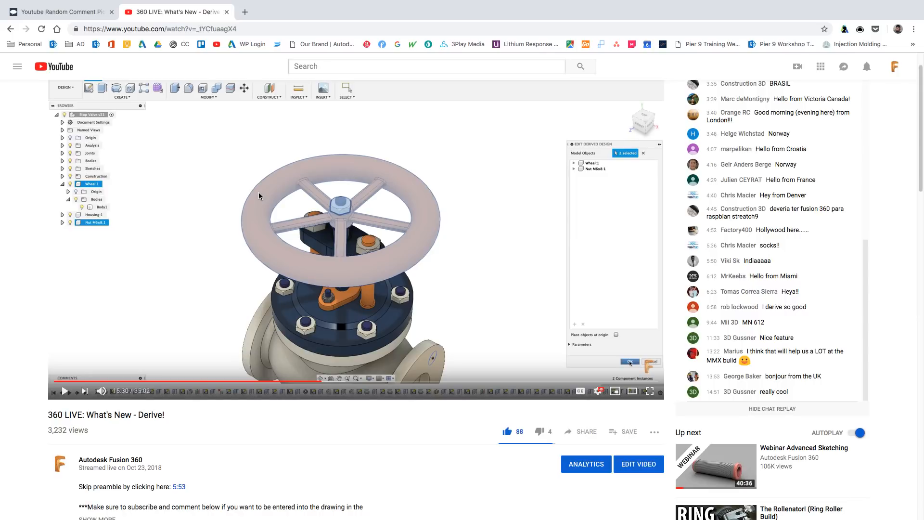
Step: In the YouTube Random Comment Picker, fetch the commenters of the already entered video and start the winner raffle
click(81, 12)
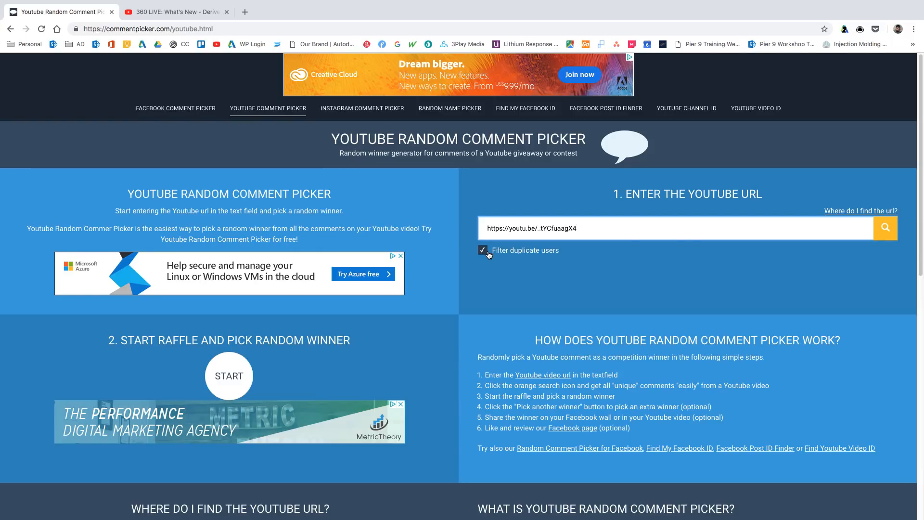
click(887, 231)
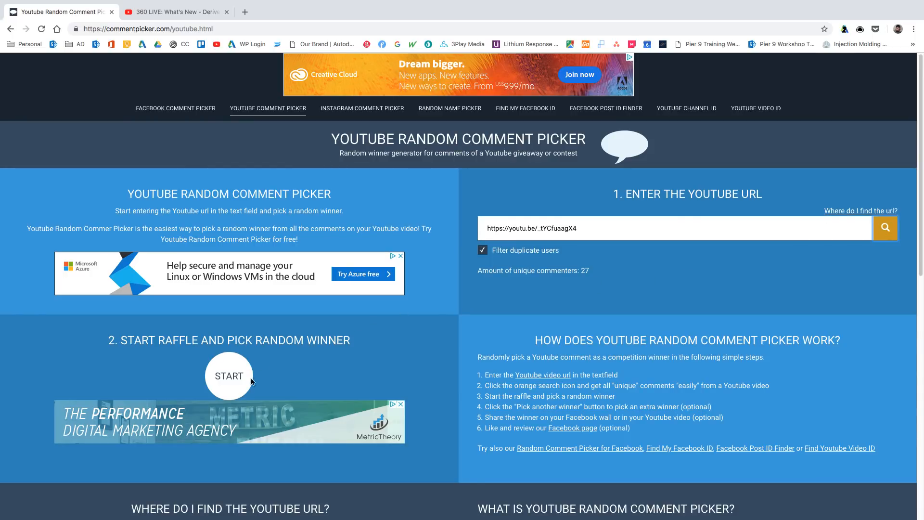
click(230, 380)
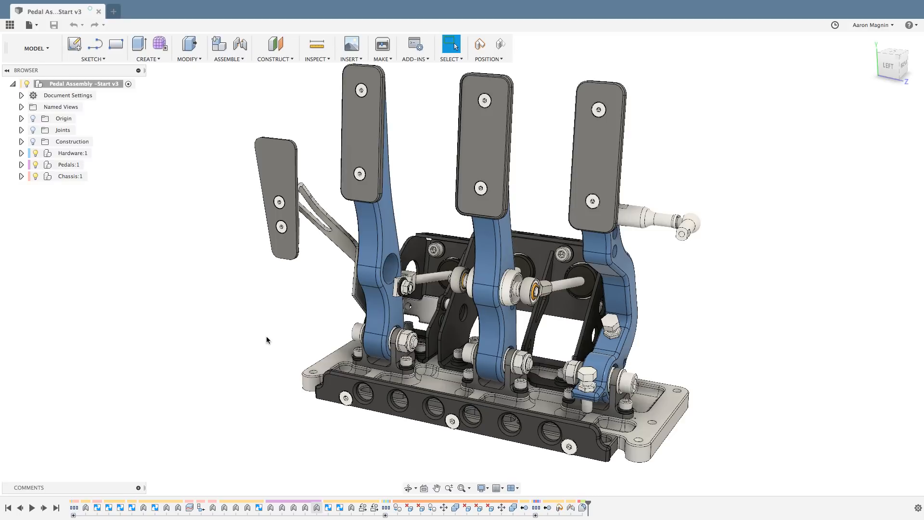
Step: In Fusion 360, swing the bent blue pedal nearest the front side about its pivot into a depressed position
shift+middle_drag(334, 310, 363, 262)
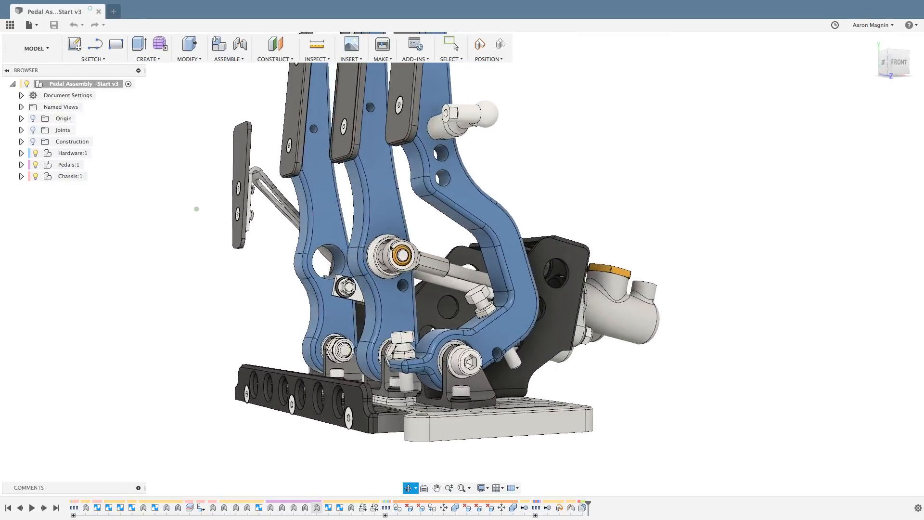
mouse_move(465, 197)
mouse_down()
mouse_move(443, 186)
mouse_move(471, 199)
mouse_move(506, 242)
mouse_move(403, 167)
mouse_move(486, 216)
mouse_move(520, 265)
mouse_move(530, 235)
mouse_move(469, 205)
mouse_move(491, 211)
mouse_move(532, 240)
mouse_move(466, 209)
mouse_move(510, 221)
mouse_move(454, 177)
mouse_move(465, 184)
mouse_up()
scroll(563, 163, down, 2)
shift+middle_drag(562, 164, 565, 196)
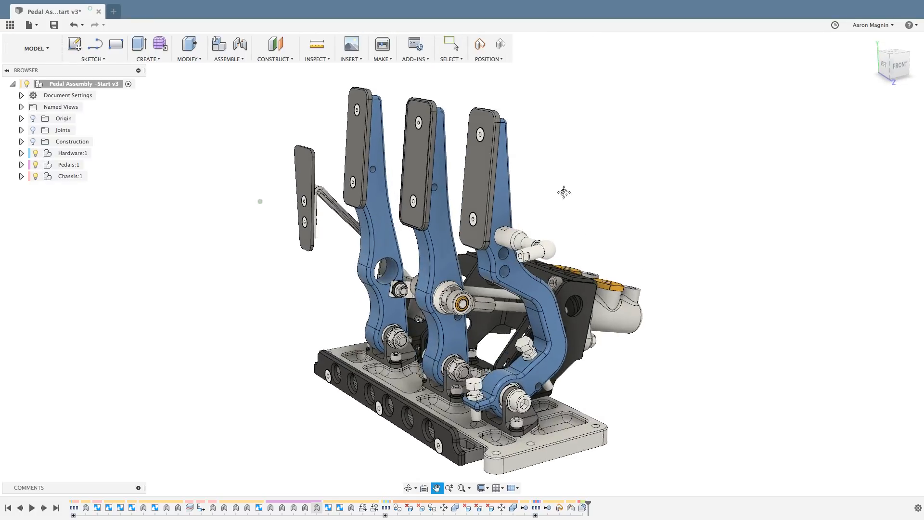
drag(565, 196, 528, 161)
key(Escape)
drag(480, 240, 540, 295)
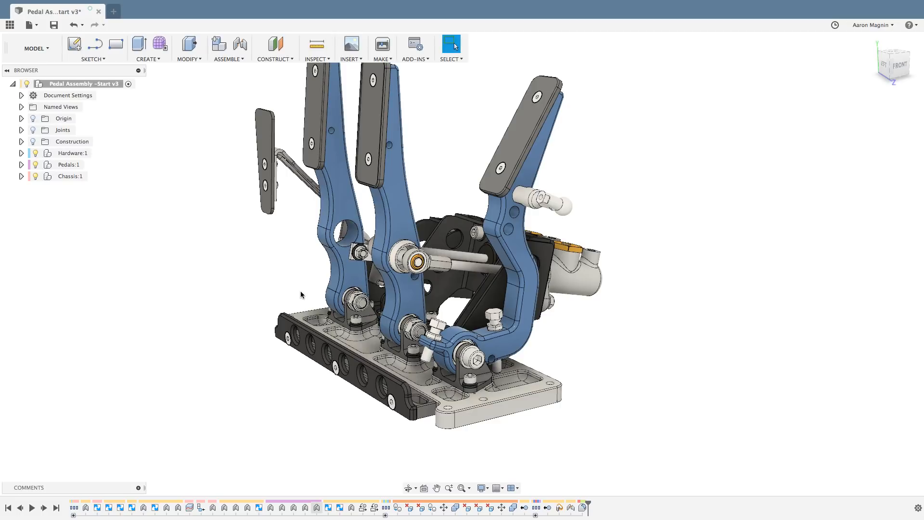
Step: Switch to the Simulation workspace and create a new Static Stress study
click(47, 50)
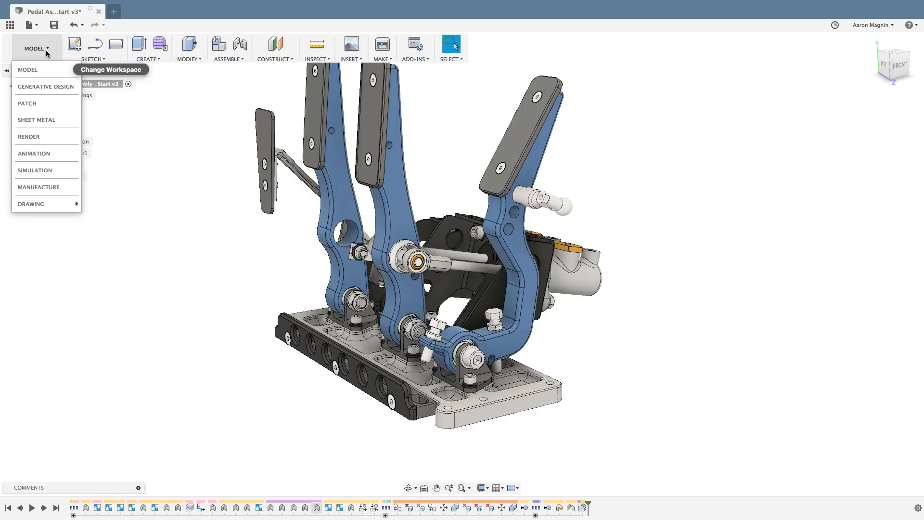
click(62, 171)
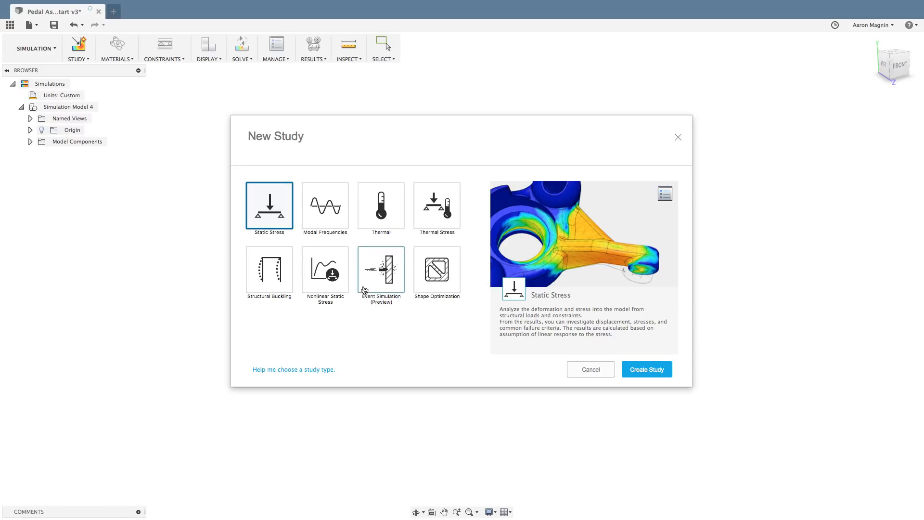
click(646, 371)
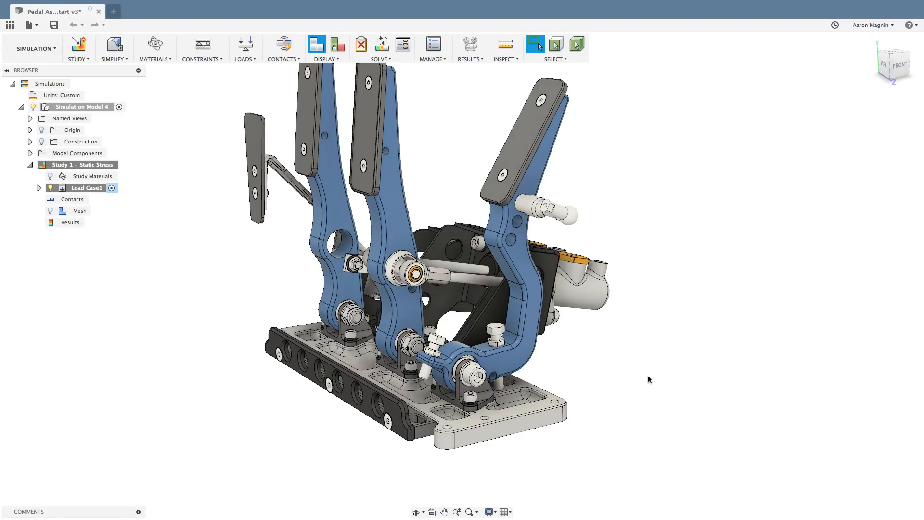
Step: Simplify the simulation model by removing everything except the bent pedal arm, its pivot bracket and the hex bolt through the arm
shift+middle_drag(192, 252, 256, 260)
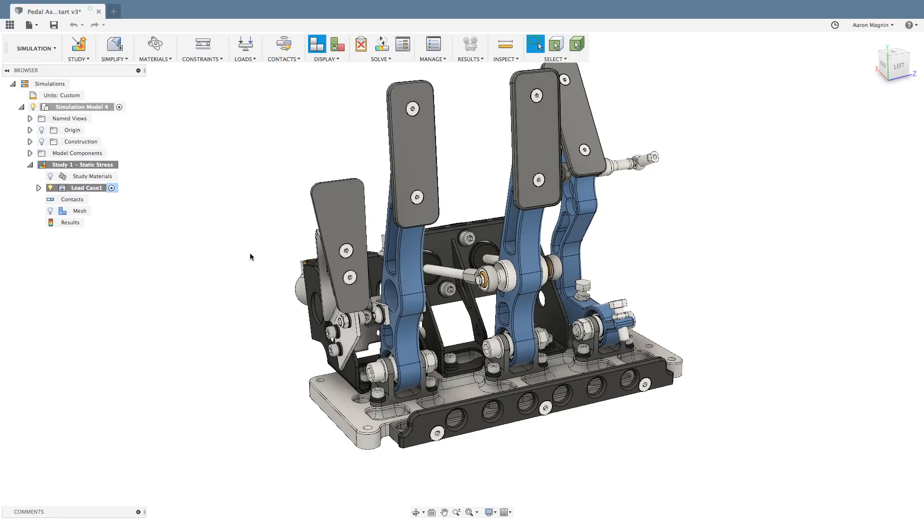
shift+middle_drag(277, 235, 219, 234)
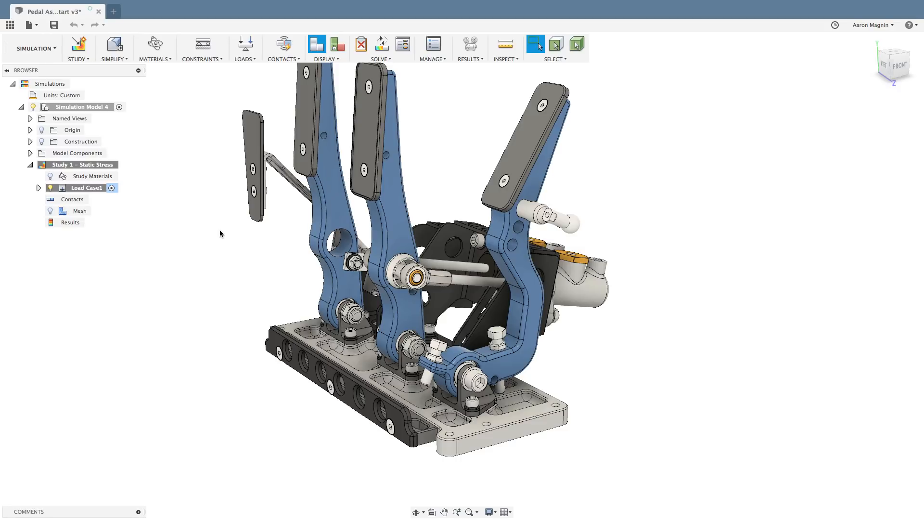
click(115, 44)
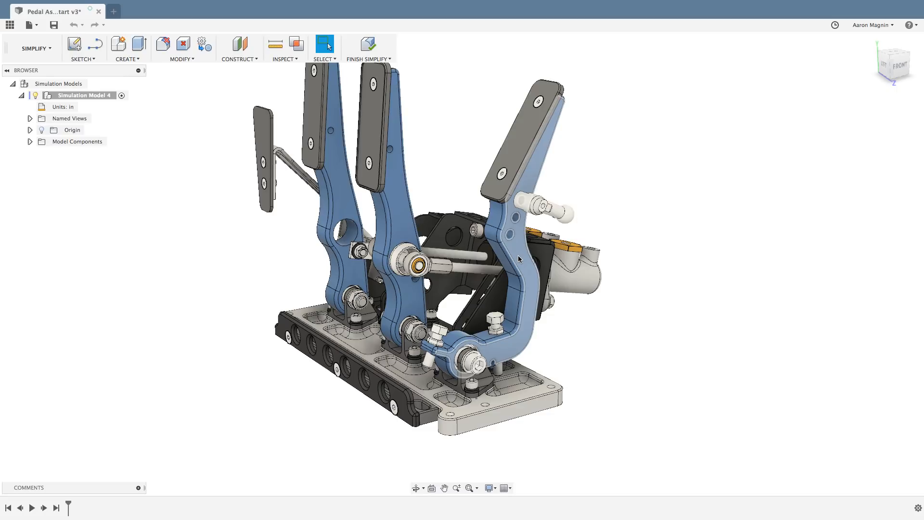
middle_drag(559, 347, 483, 313)
scroll(480, 317, up, 5)
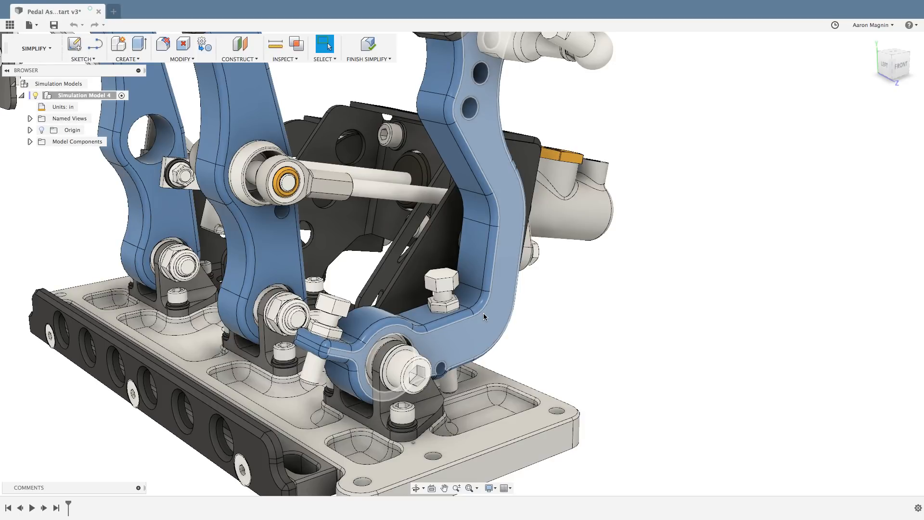
click(483, 313)
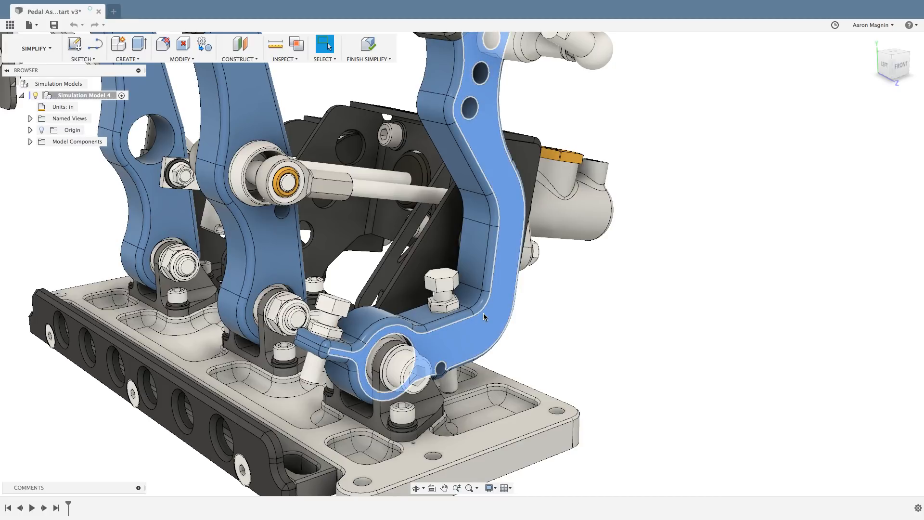
click(432, 407)
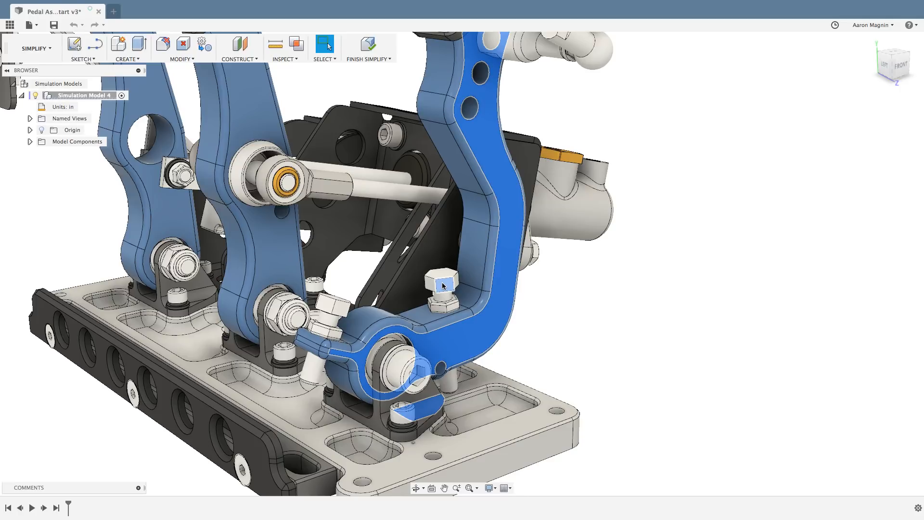
middle_drag(561, 300, 567, 320)
scroll(609, 406, down, 3)
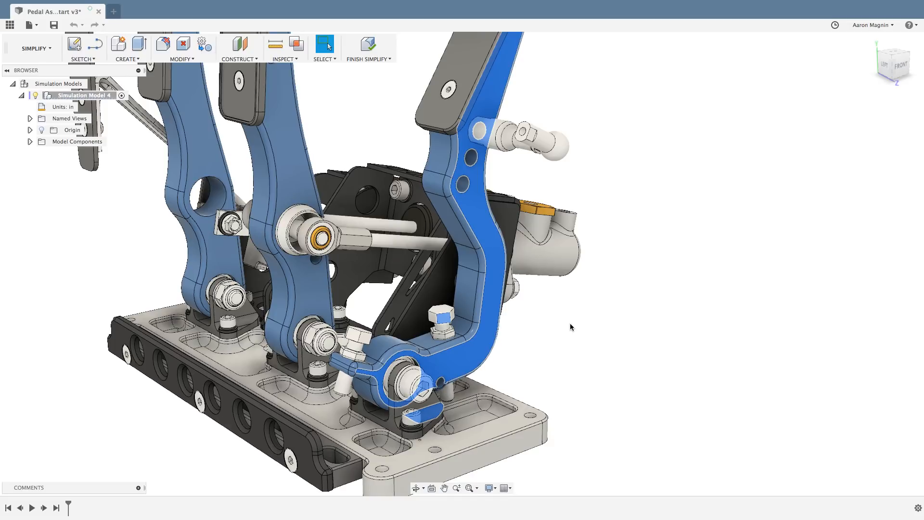
right_click(571, 327)
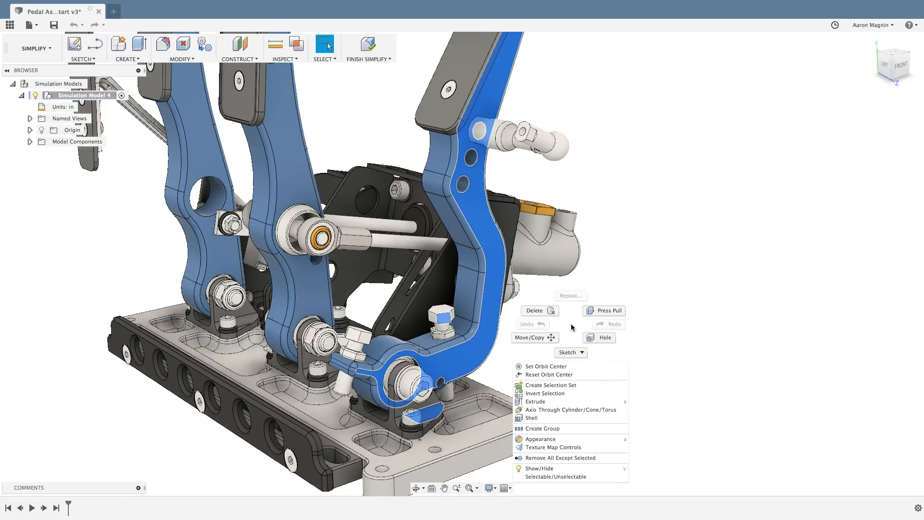
click(584, 459)
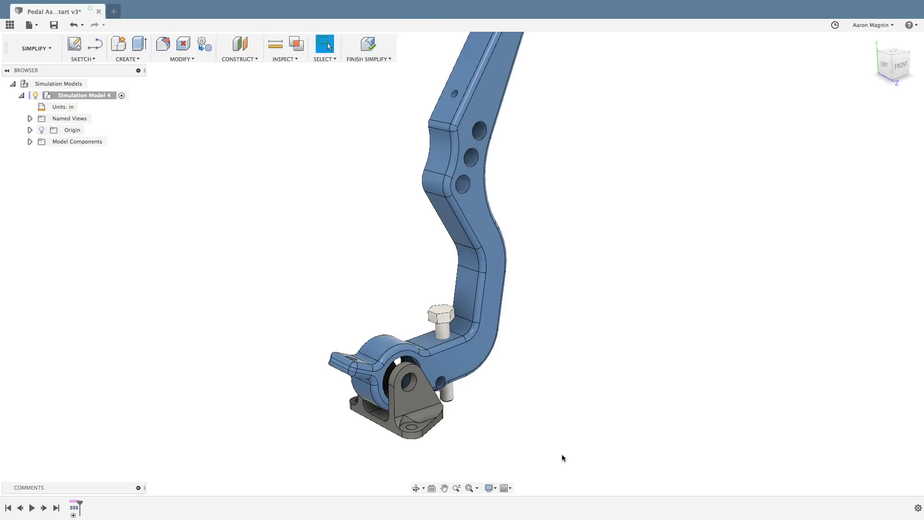
Step: Check the remaining pedal arm, bracket and bolt, and finish simplifying to return to the static stress study
scroll(562, 454, down, 3)
shift+middle_drag(561, 452, 538, 441)
scroll(441, 400, up, 4)
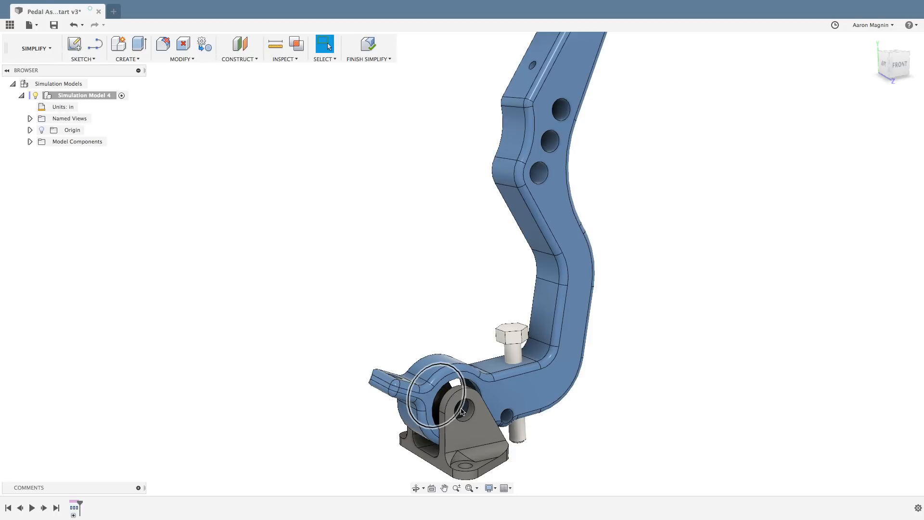
scroll(413, 256, down, 2)
mouse_move(413, 256)
shift+middle_down()
mouse_move(536, 260)
mouse_move(433, 250)
mouse_move(397, 264)
shift+middle_up()
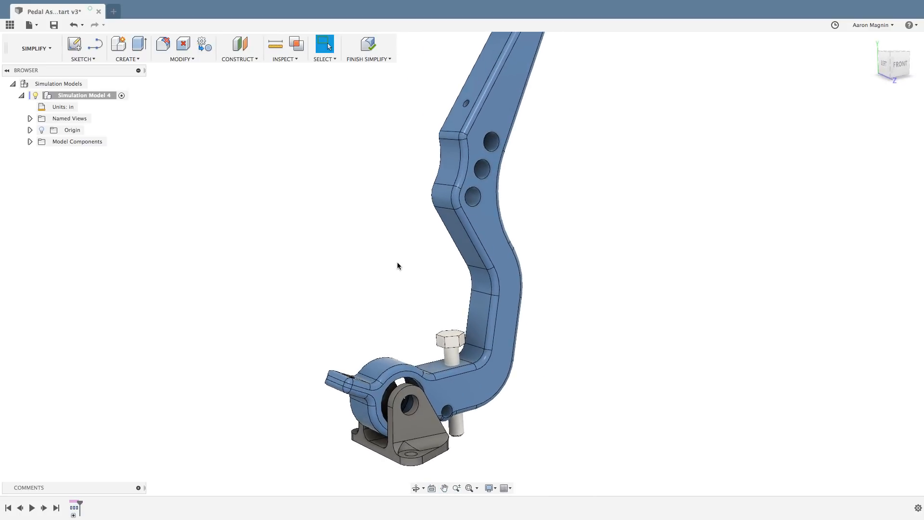
scroll(397, 264, down, 2)
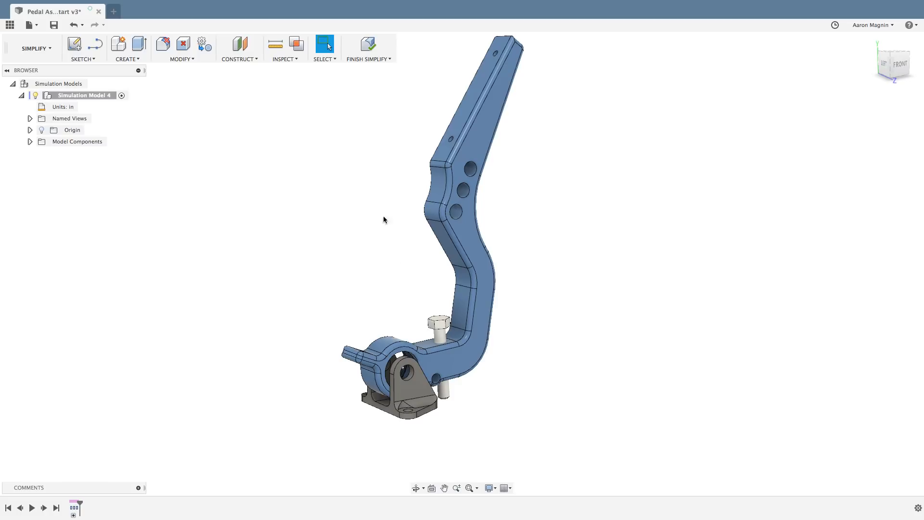
click(366, 44)
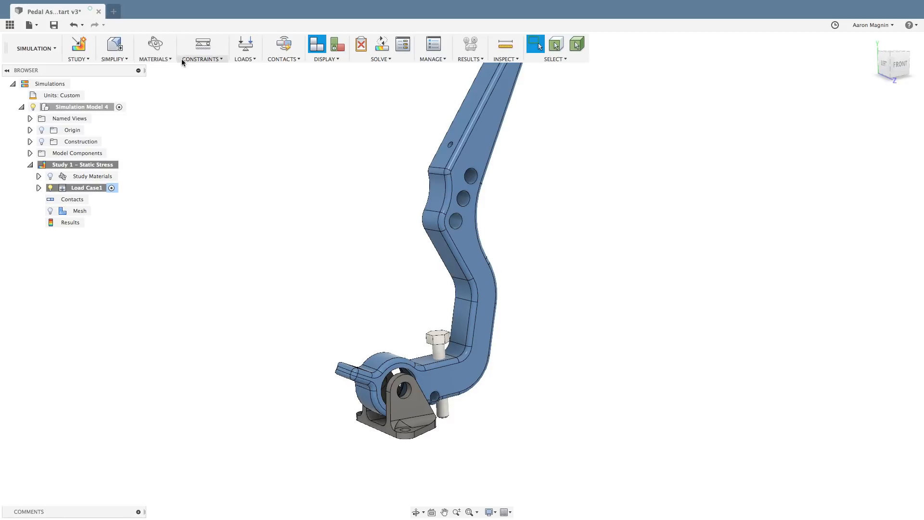
Step: Review the study materials assigned to the bolt and pivot bracket, and leave the settings without changes
click(156, 46)
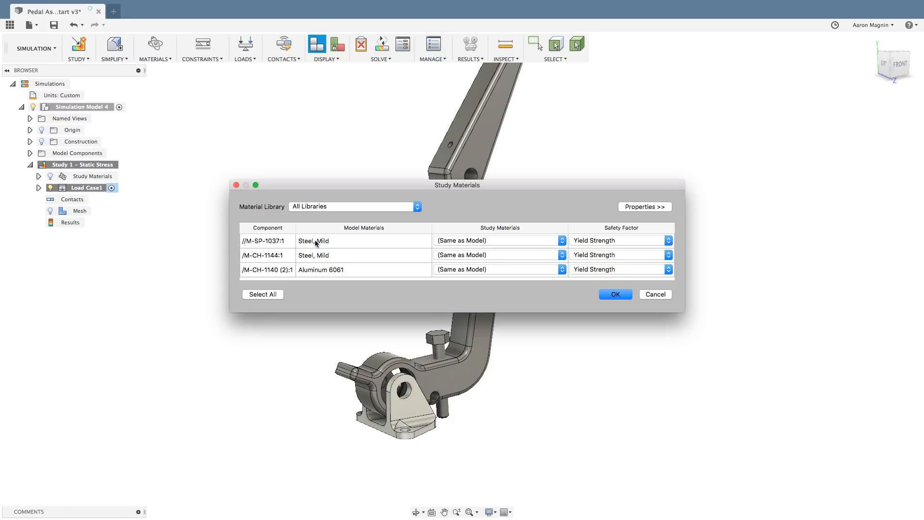
click(489, 242)
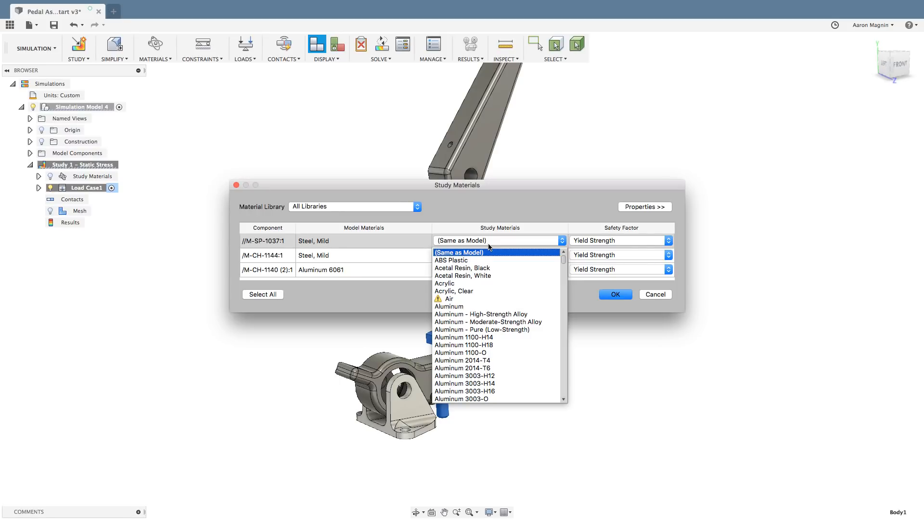
click(516, 223)
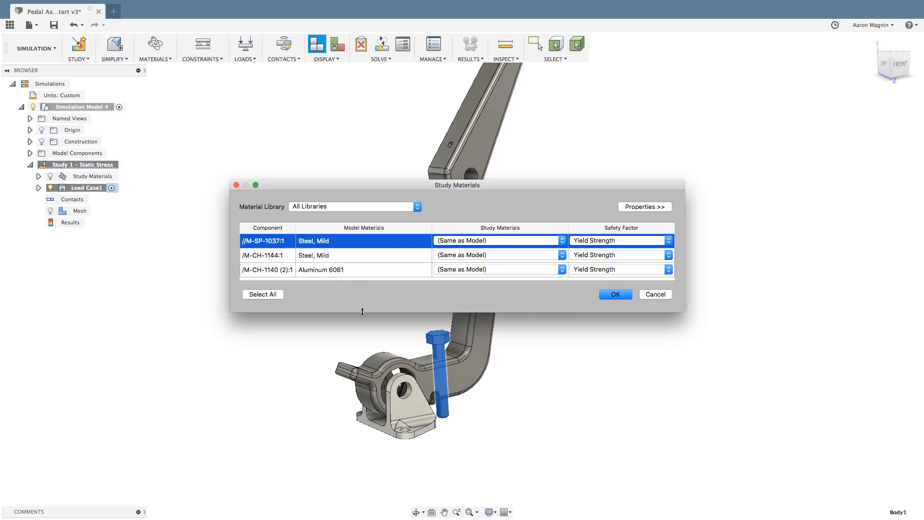
click(345, 269)
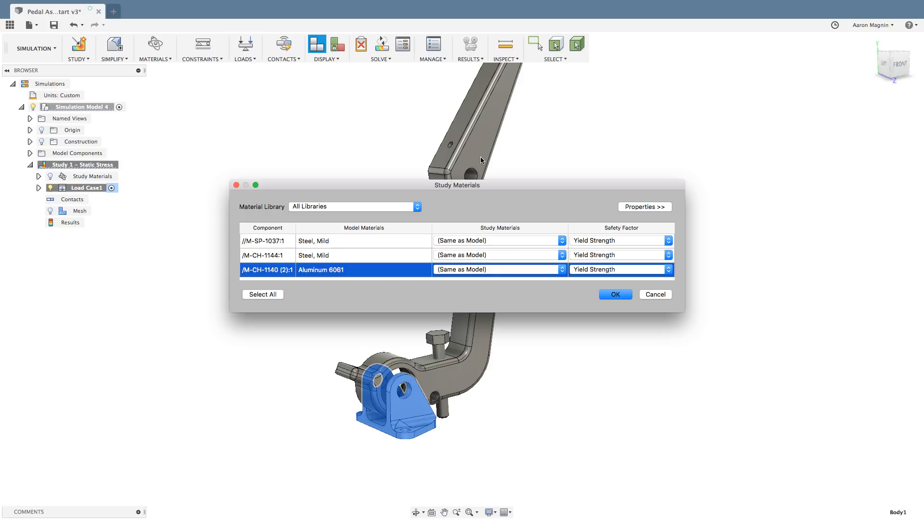
click(655, 295)
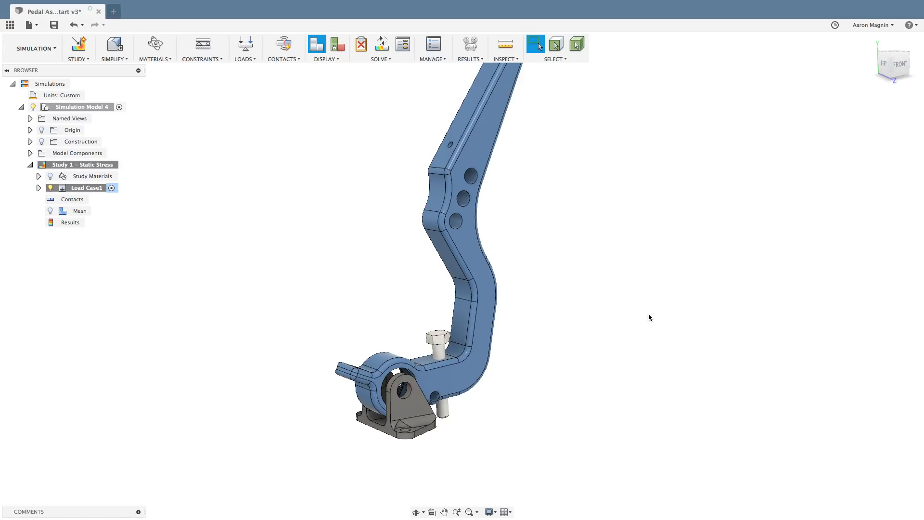
Step: Apply a Fixed structural constraint in all three axes to the inner faces of the pivot bracket's two mounting holes
middle_drag(633, 287, 631, 328)
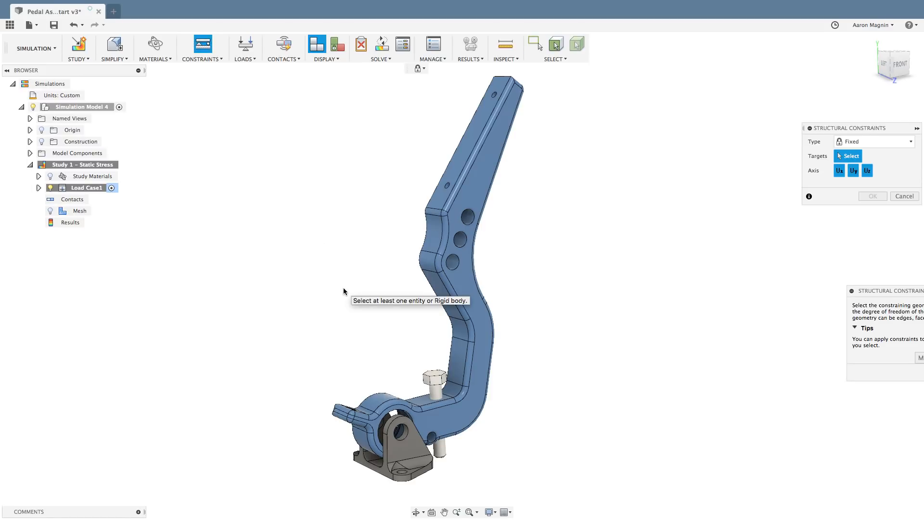
drag(875, 292, 814, 226)
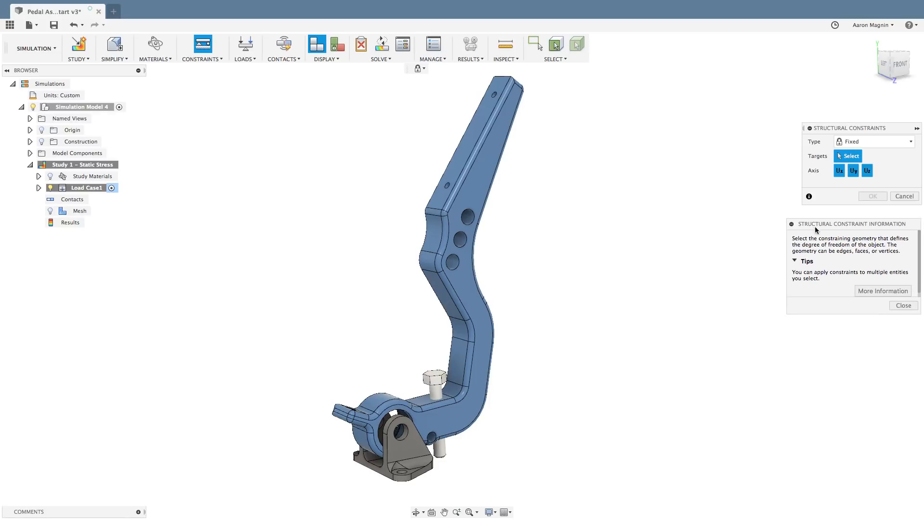
click(891, 305)
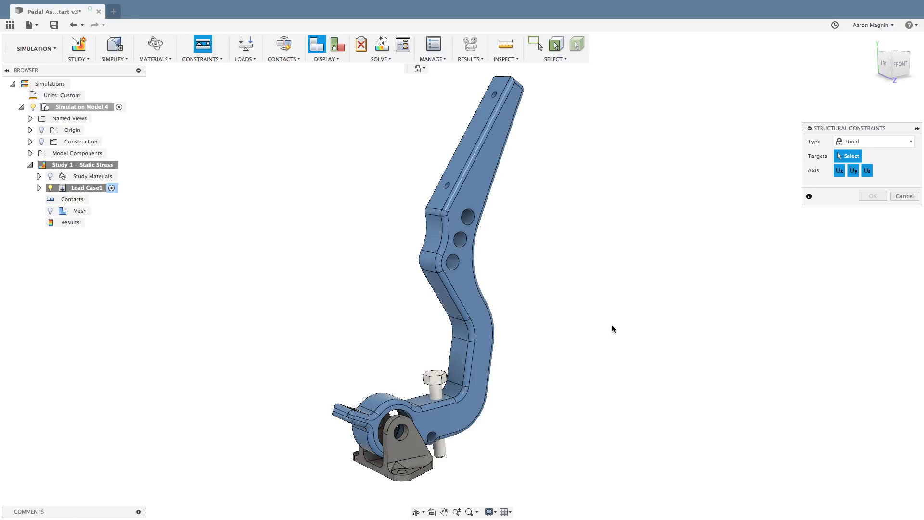
shift+middle_drag(544, 385, 584, 336)
scroll(452, 372, up, 5)
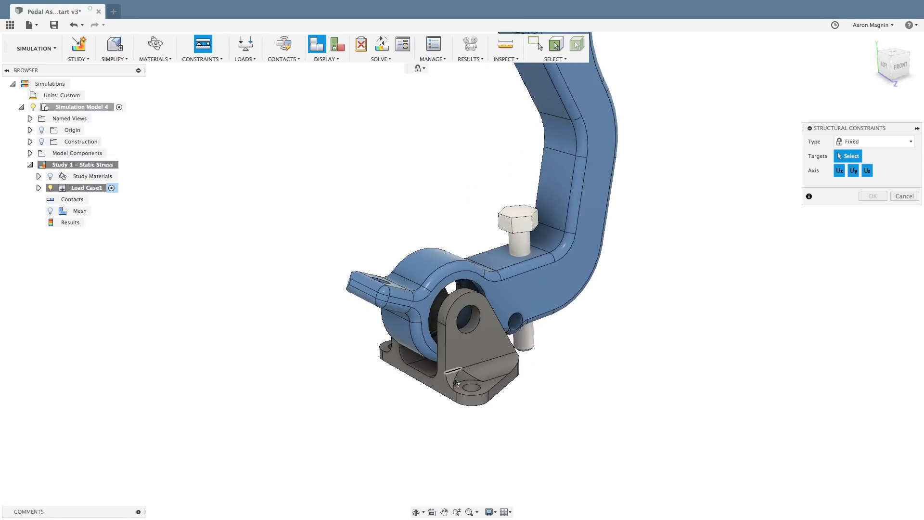
shift+middle_drag(466, 397, 475, 393)
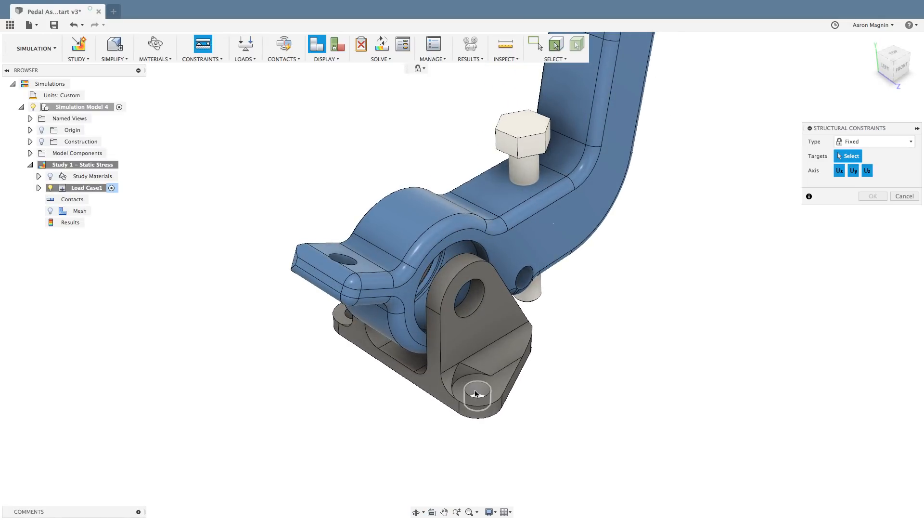
click(475, 393)
shift+middle_drag(338, 375, 310, 339)
click(311, 340)
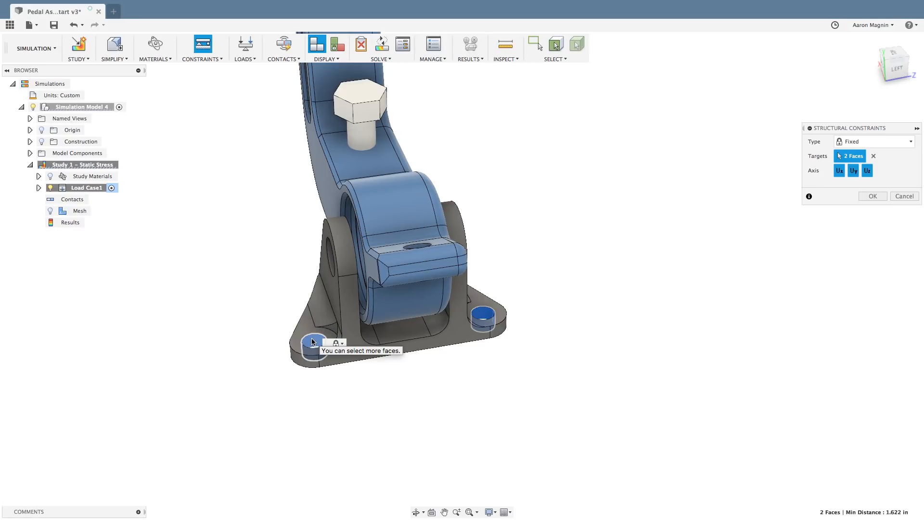
shift+middle_drag(512, 275, 473, 269)
shift+middle_drag(534, 267, 606, 261)
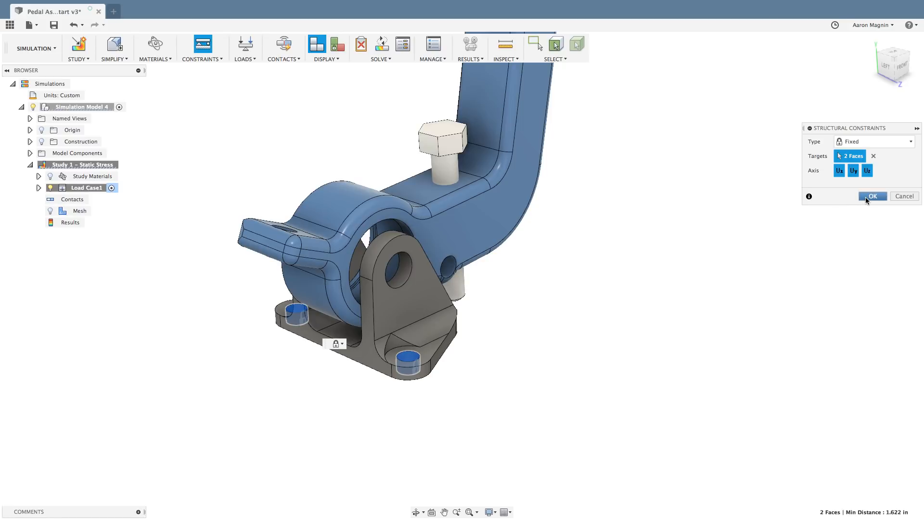
click(872, 196)
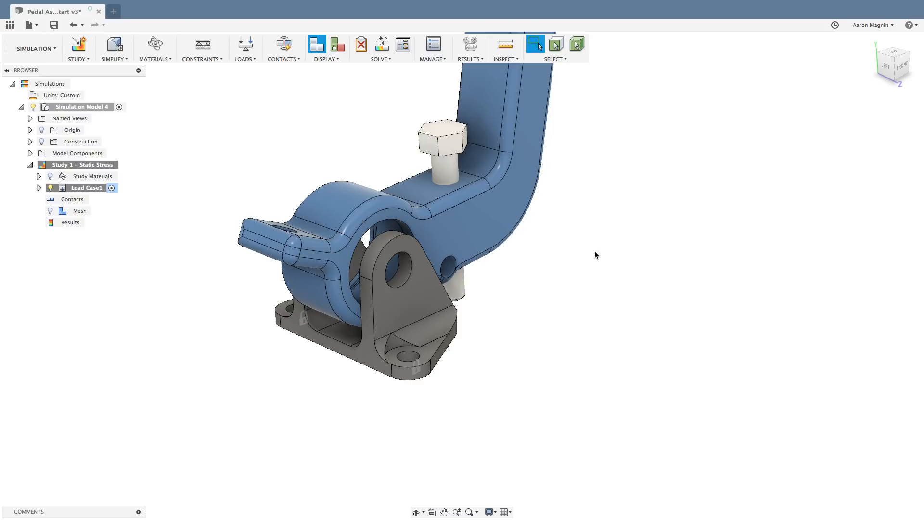
Step: Apply a Frictionless structural constraint to the underside of the pivot bracket's base and the lower end face of the hex bolt
middle_drag(594, 254, 600, 304)
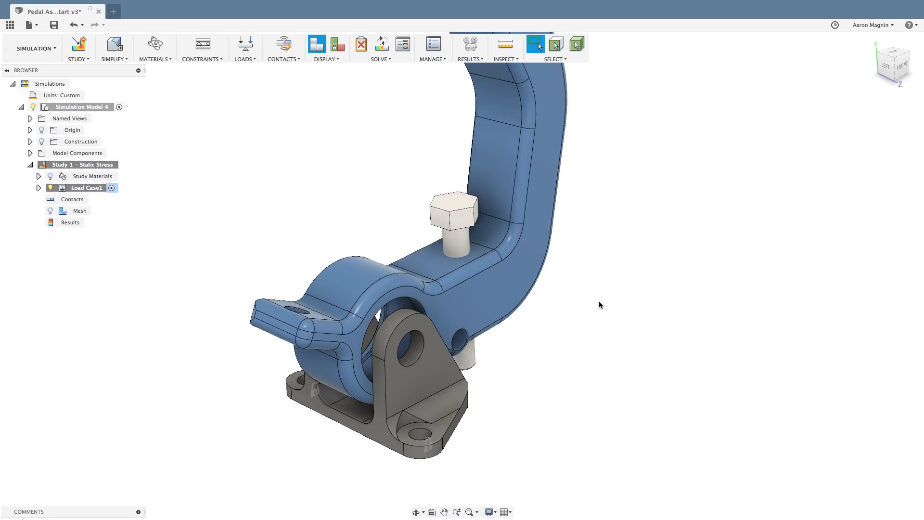
key(c)
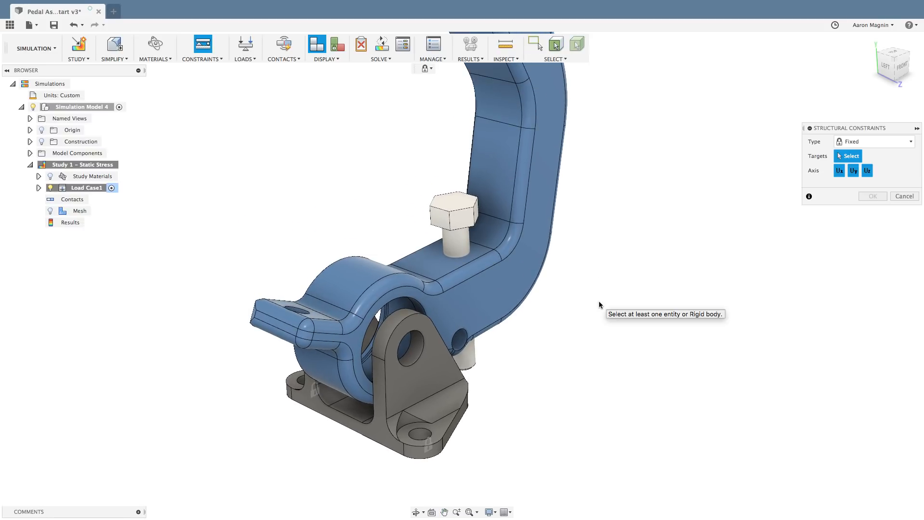
click(860, 142)
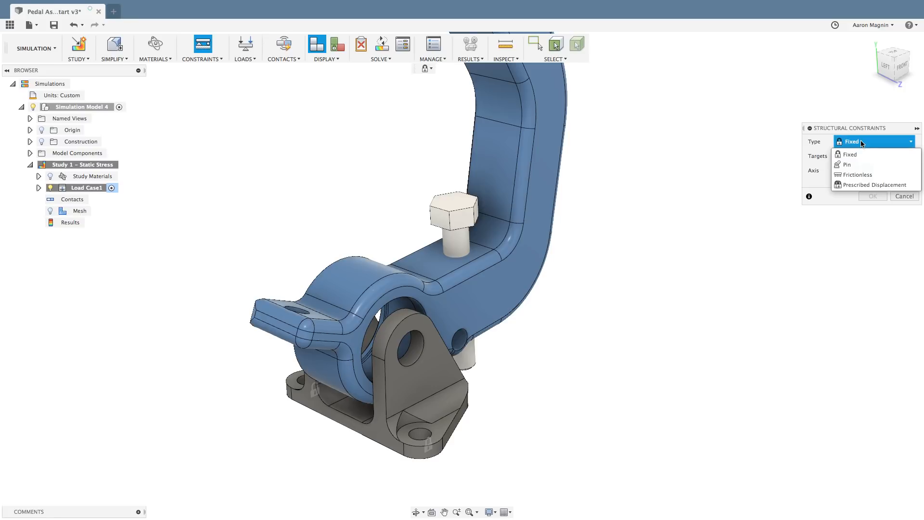
click(857, 175)
shift+middle_drag(656, 315, 645, 267)
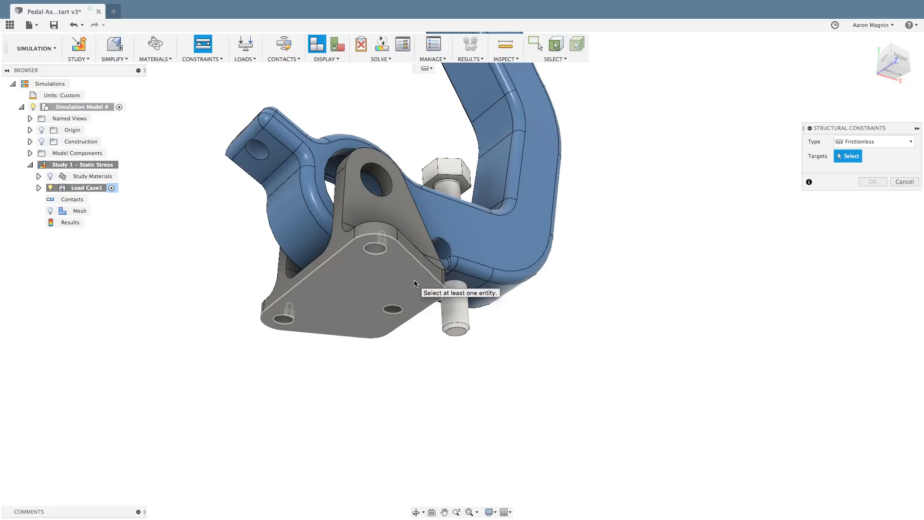
click(415, 281)
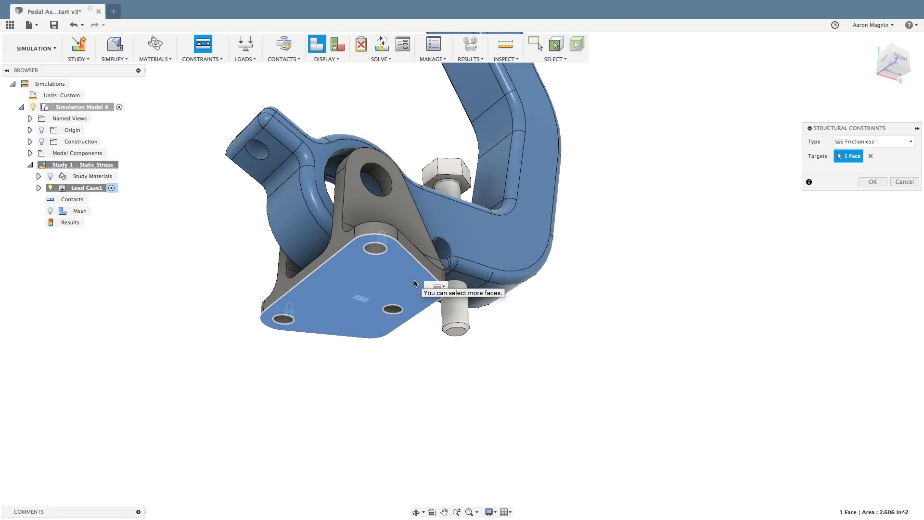
shift+middle_drag(492, 363, 495, 351)
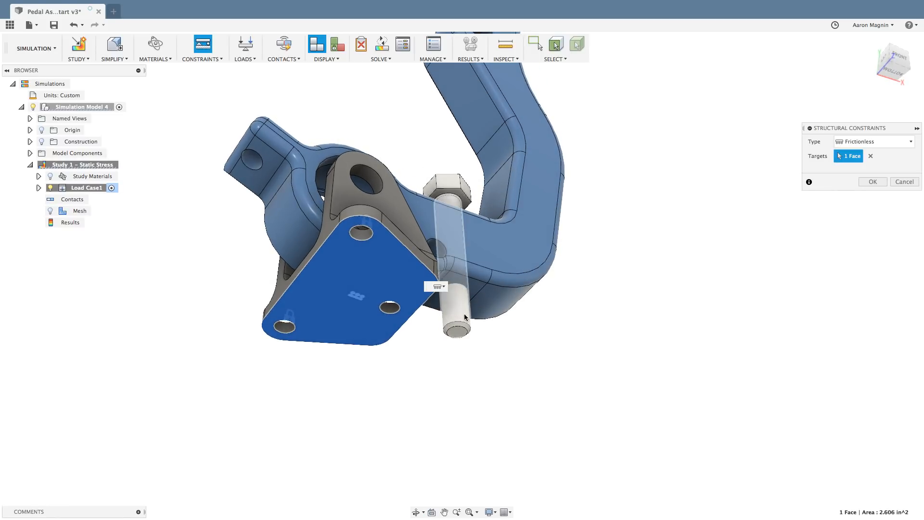
scroll(465, 316, up, 4)
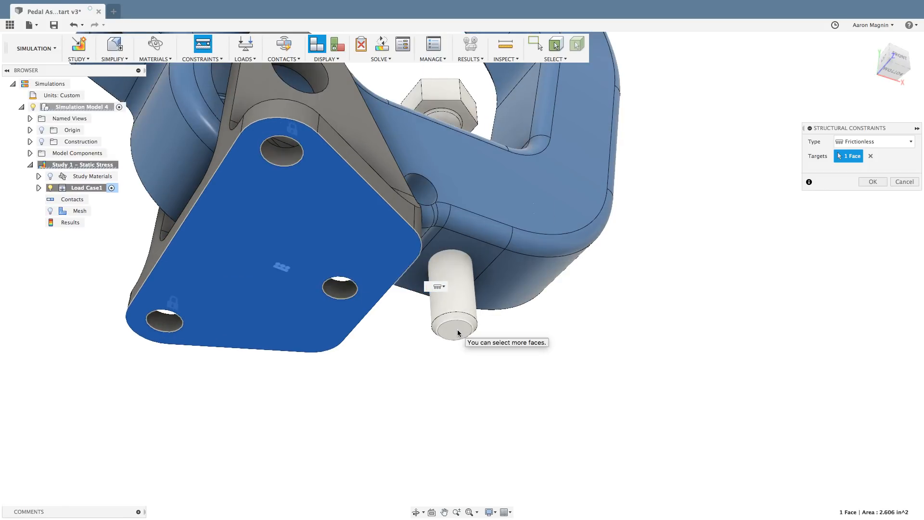
click(458, 331)
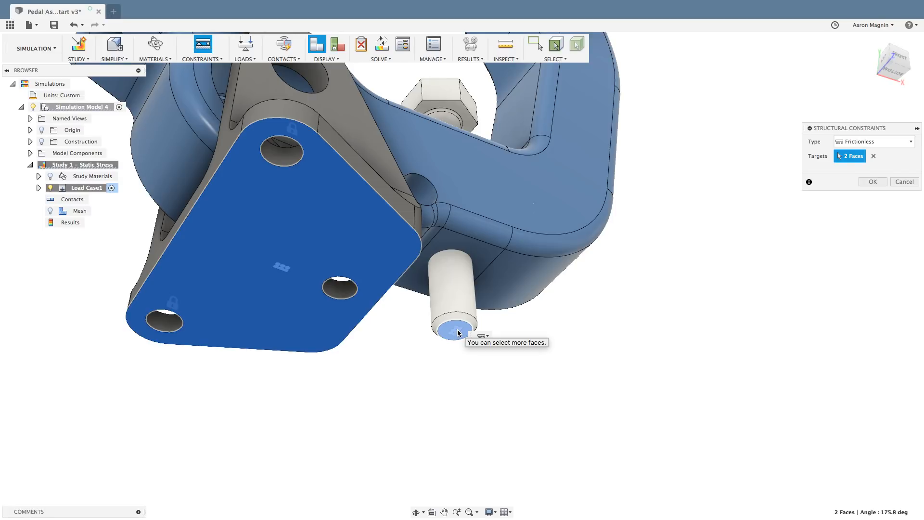
scroll(457, 333, down, 5)
shift+middle_drag(475, 316, 522, 358)
click(866, 185)
Step: Apply a Pin constraint, fixed radially and axially but free tangentially, to both bracket pivot holes and the pedal arm's pivot bore
shift+middle_drag(723, 264, 693, 293)
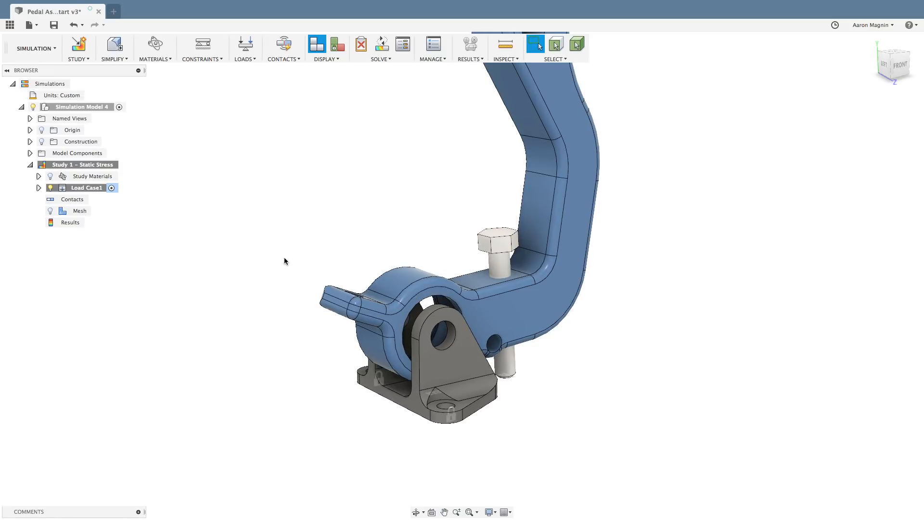
key(c)
click(876, 142)
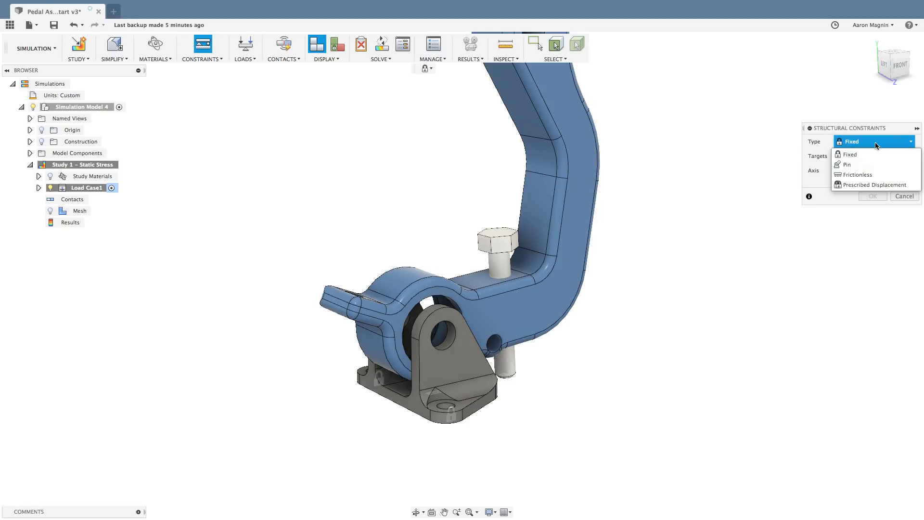
click(855, 165)
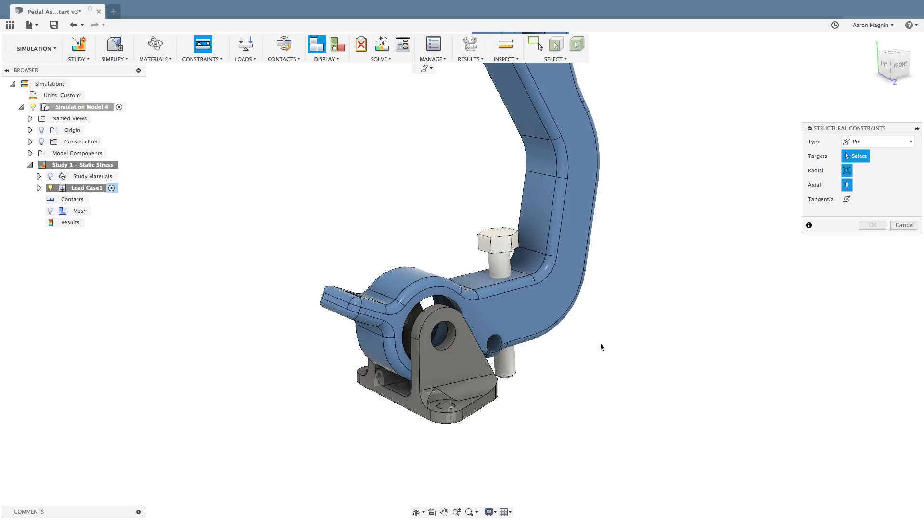
shift+middle_drag(600, 343, 608, 353)
scroll(458, 379, up, 3)
click(447, 339)
shift+middle_drag(448, 339, 449, 340)
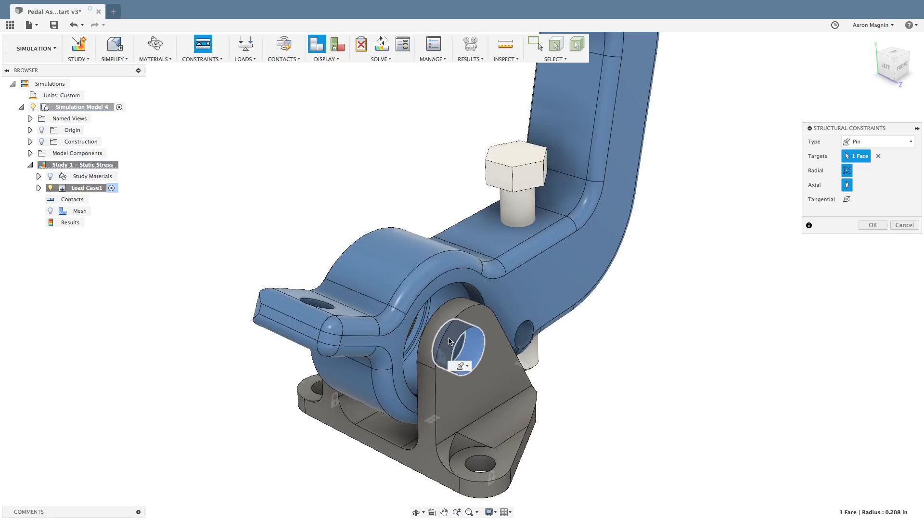
click(448, 298)
shift+middle_drag(448, 298, 450, 359)
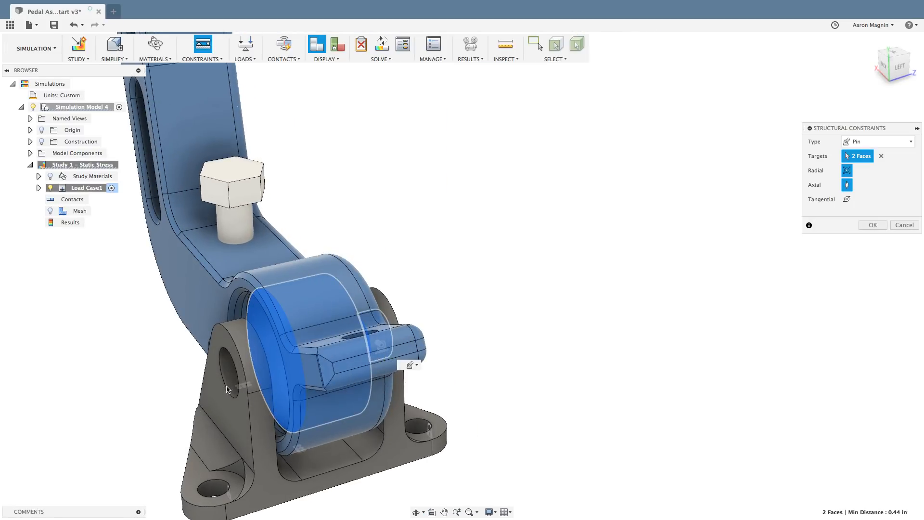
click(231, 380)
scroll(470, 345, down, 4)
shift+middle_drag(471, 345, 399, 342)
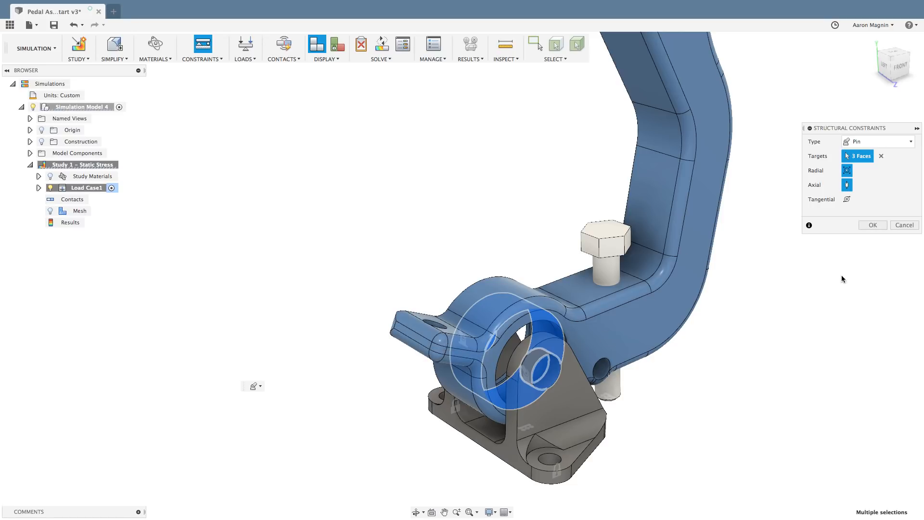
click(872, 226)
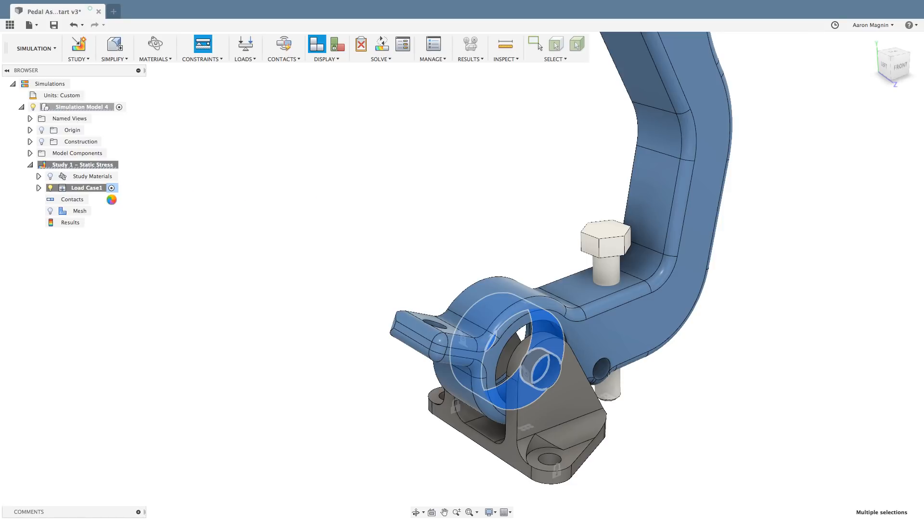
Step: Expand the constraints of Load Case1 and inspect which faces the individual pin constraints belong to
click(38, 188)
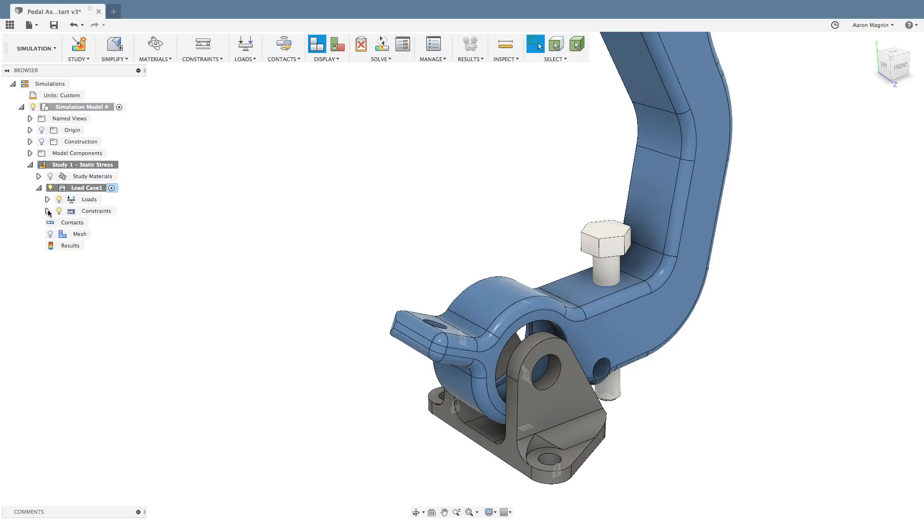
click(48, 211)
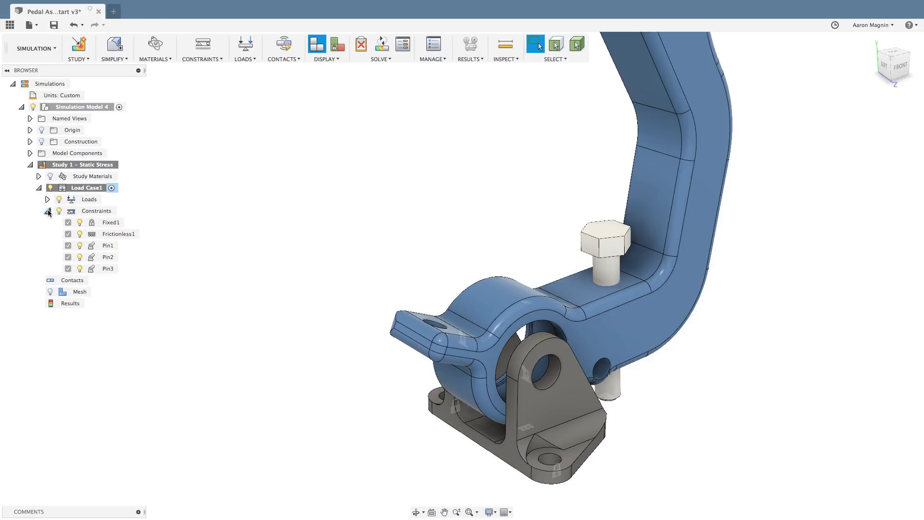
click(108, 257)
click(109, 269)
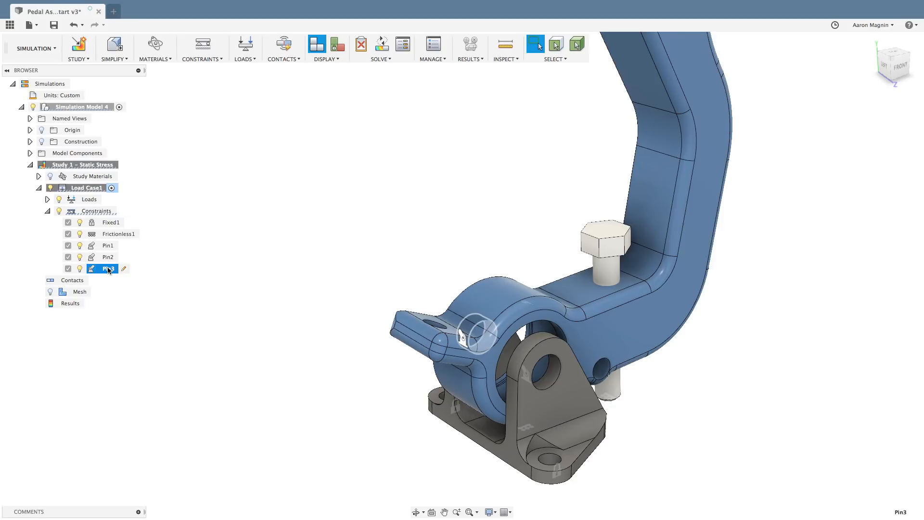
click(108, 260)
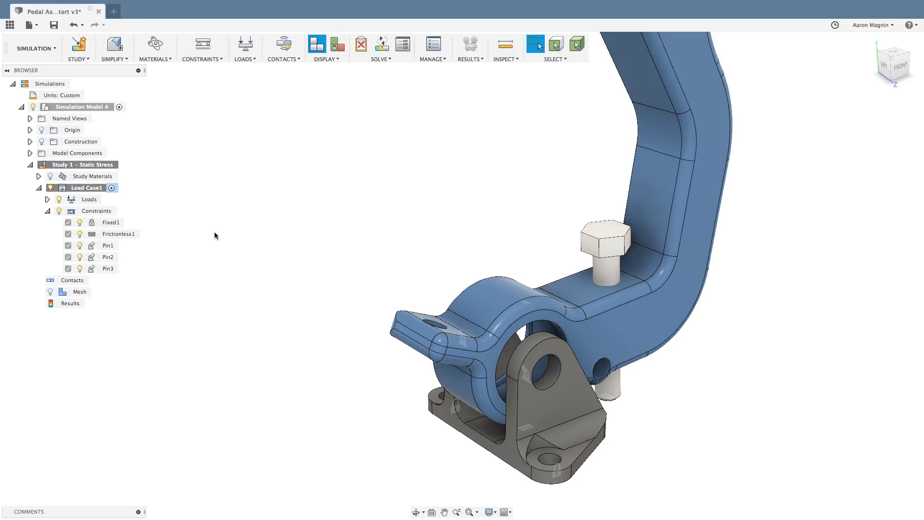
Step: Apply a 75 lbforce structural load normal to the long flat face at the upper end of the pedal arm
scroll(244, 221, down, 5)
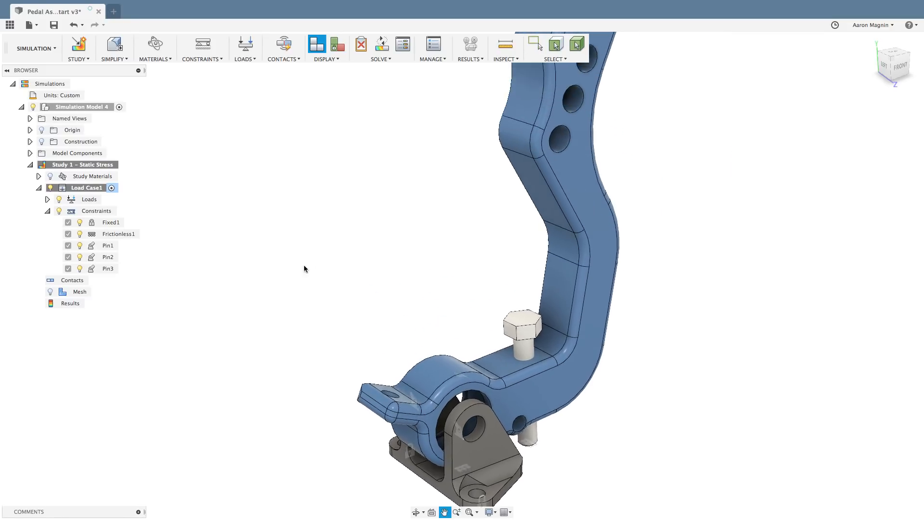
scroll(333, 261, down, 5)
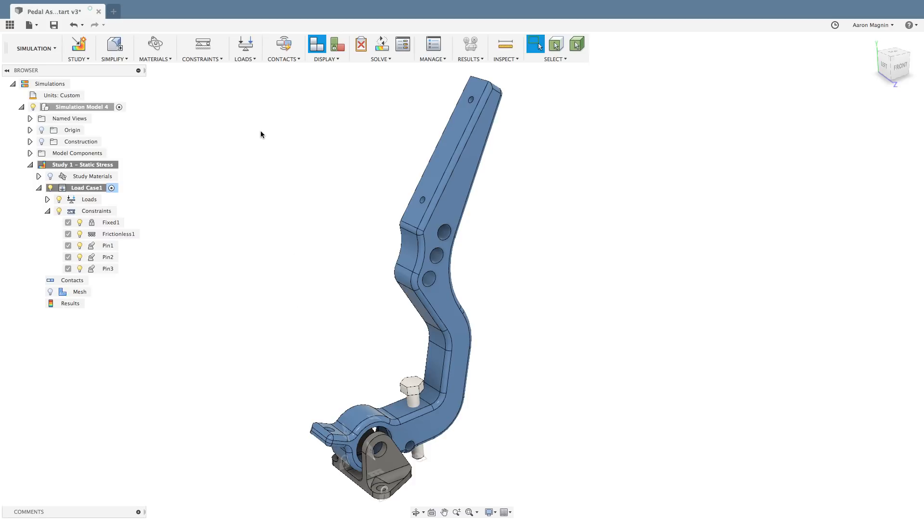
key(l)
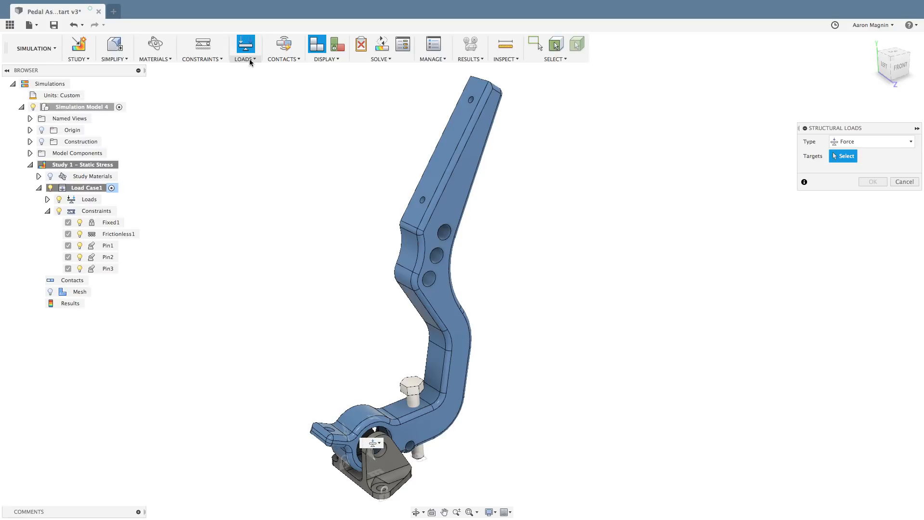
right_click(301, 188)
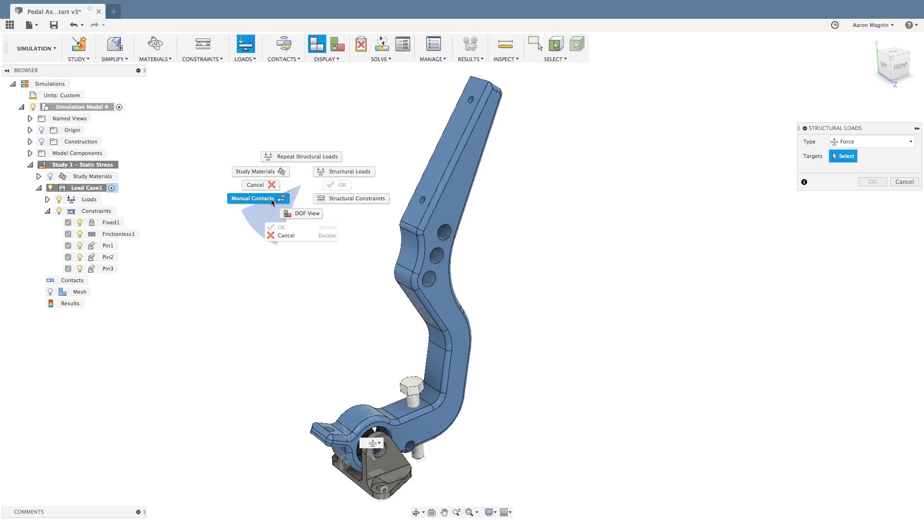
click(301, 187)
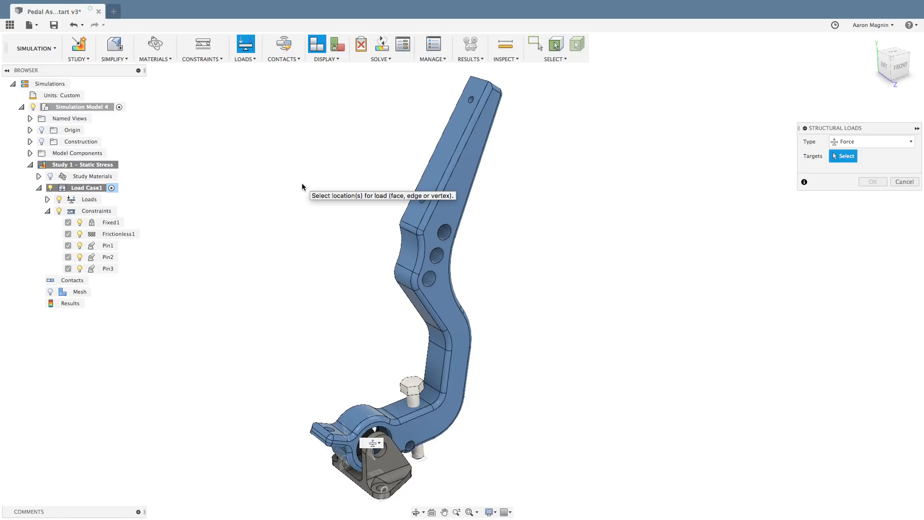
click(442, 158)
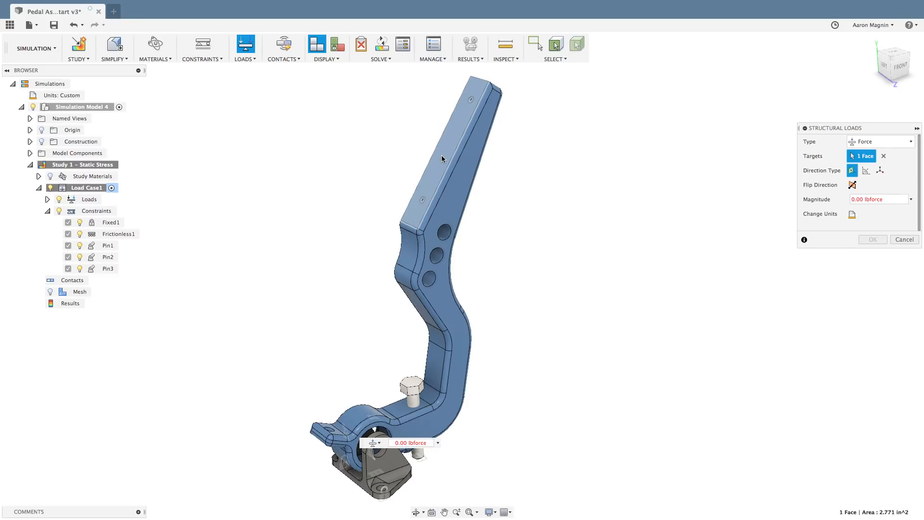
mouse_move(582, 274)
middle_down()
mouse_move(575, 285)
mouse_move(587, 276)
middle_up()
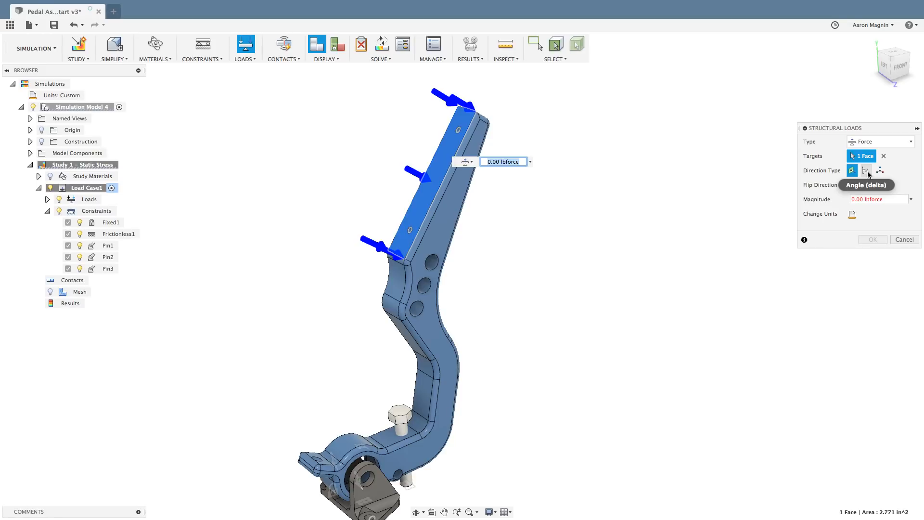
drag(864, 199, 848, 198)
text(75)
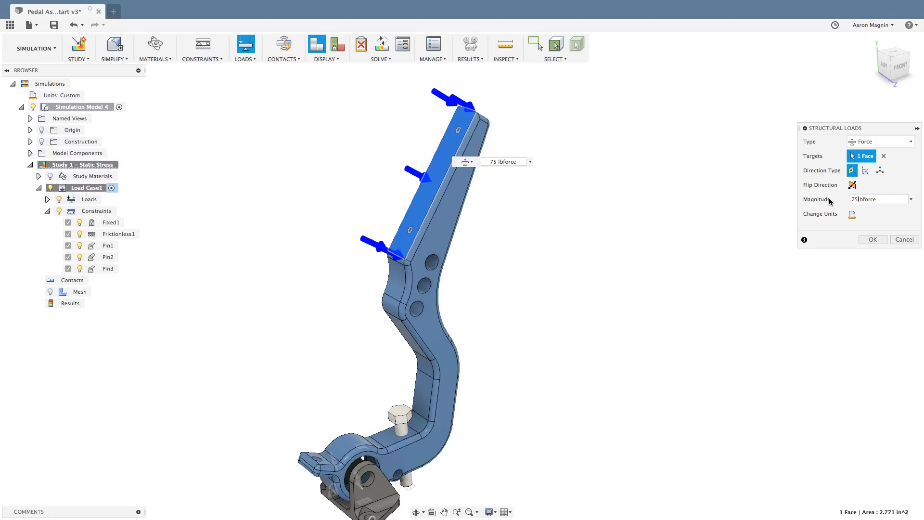
click(872, 240)
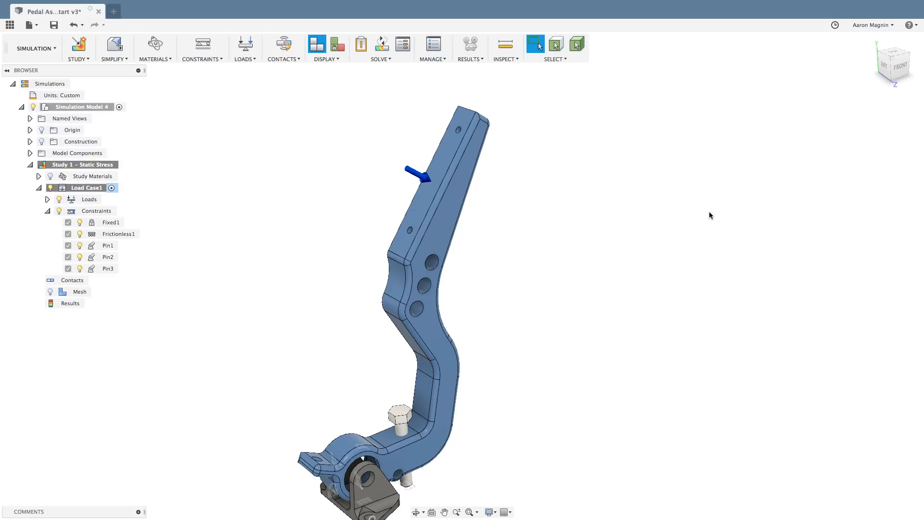
Step: Run the pre-check of the study and read through all its warnings, leaving them unresolved
click(362, 47)
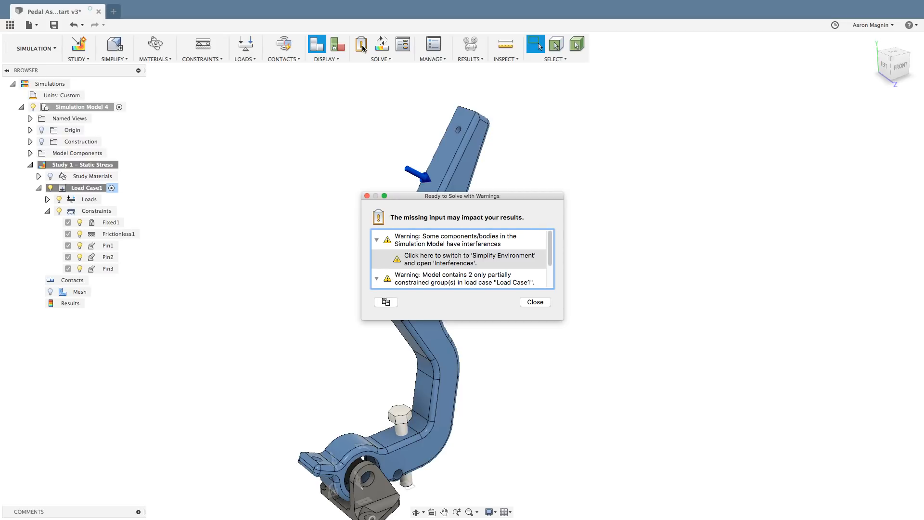
scroll(553, 249, down, 1)
drag(552, 249, 550, 275)
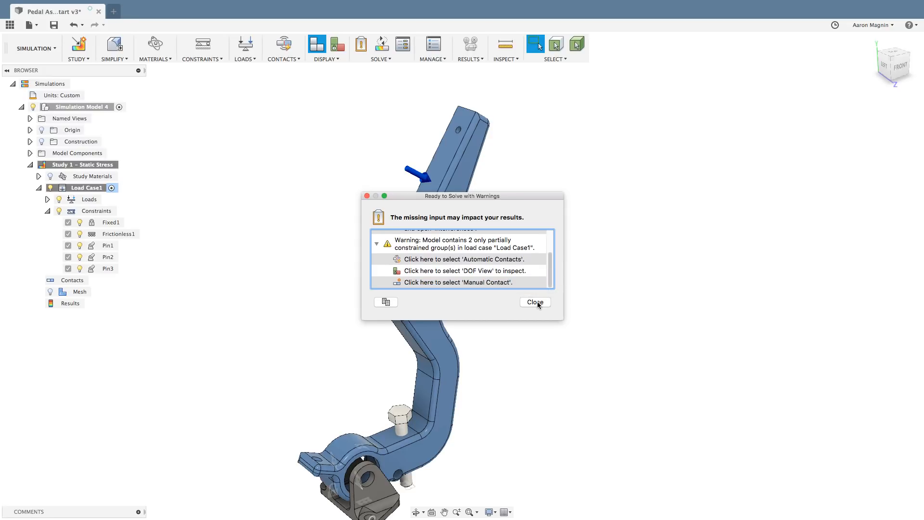
scroll(554, 277, up, 3)
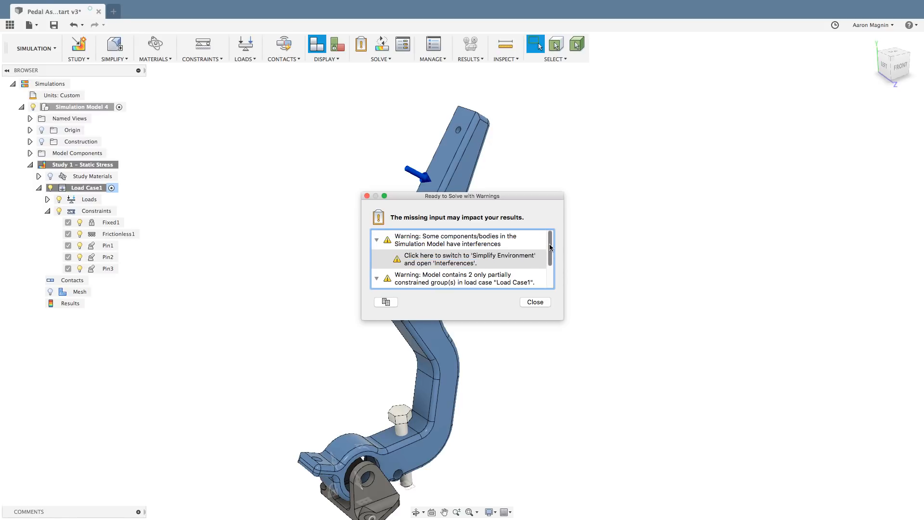
click(533, 303)
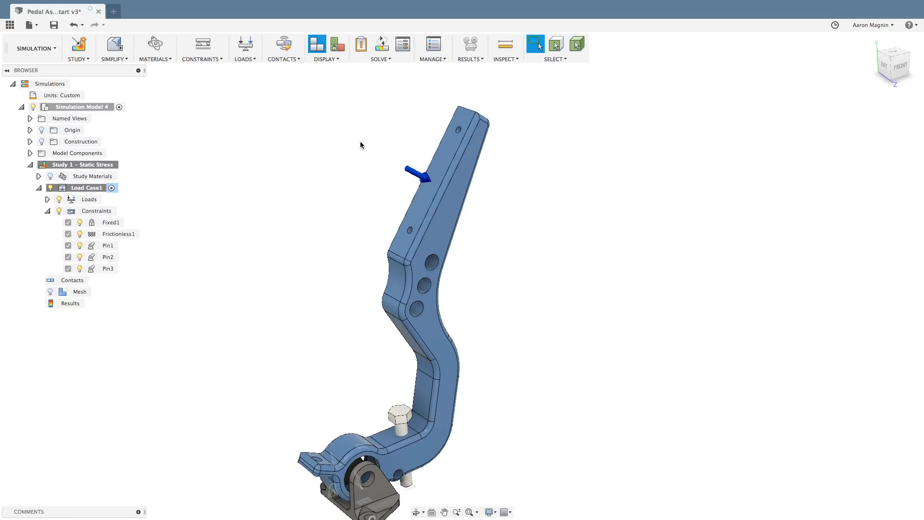
Step: Show the degrees of freedom view and examine how fully the pedal arm, bracket and bolt are constrained
click(336, 45)
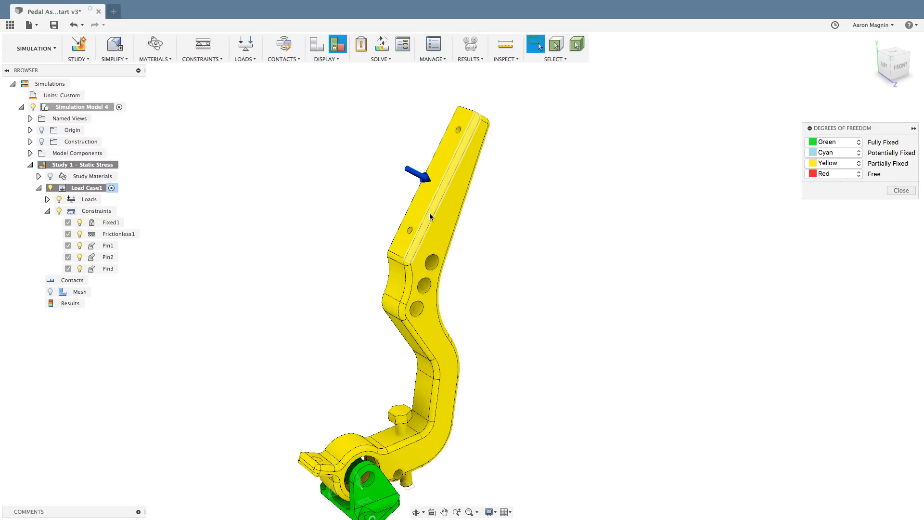
click(411, 488)
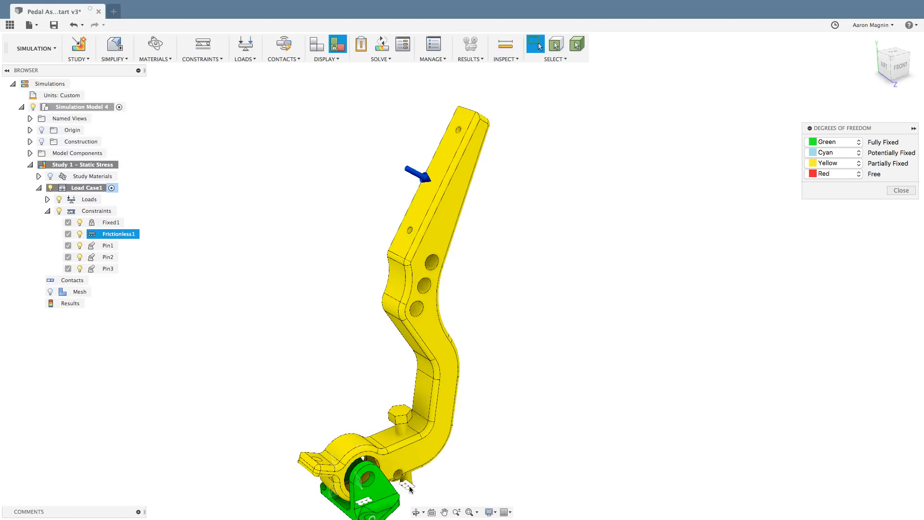
click(569, 433)
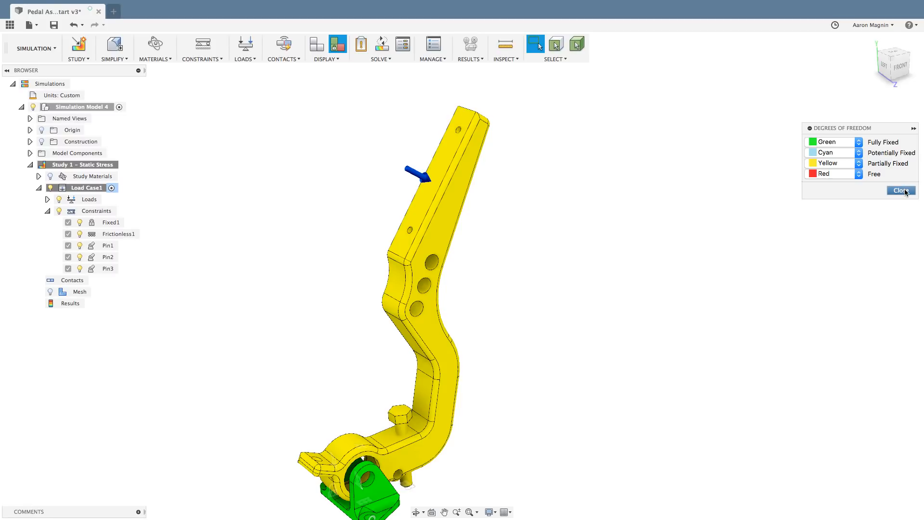
Step: Set the fully fixed category to Invisible in the degrees of freedom view, examine the partially fixed bodies and leave the view
click(859, 144)
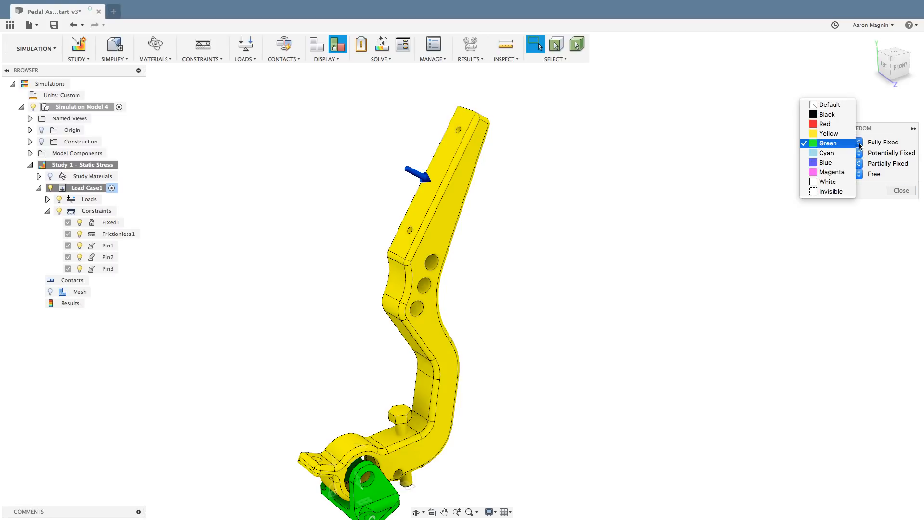
click(842, 192)
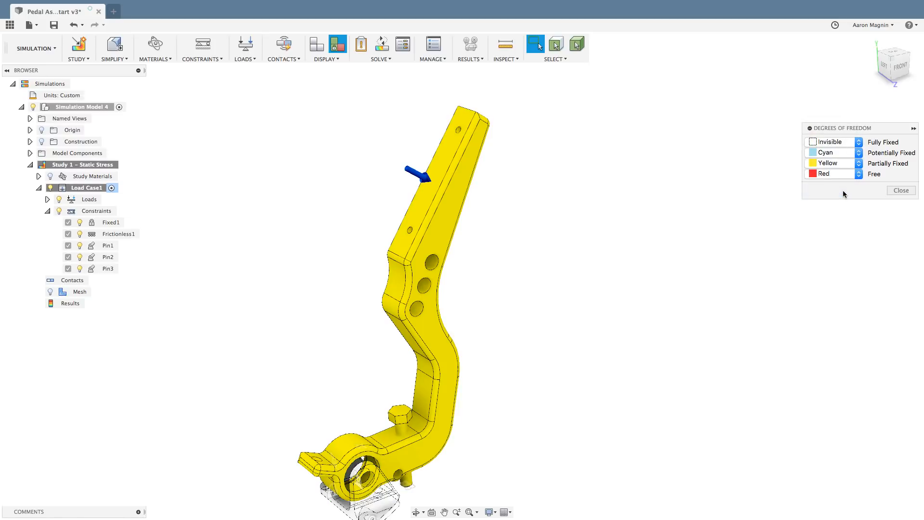
click(859, 143)
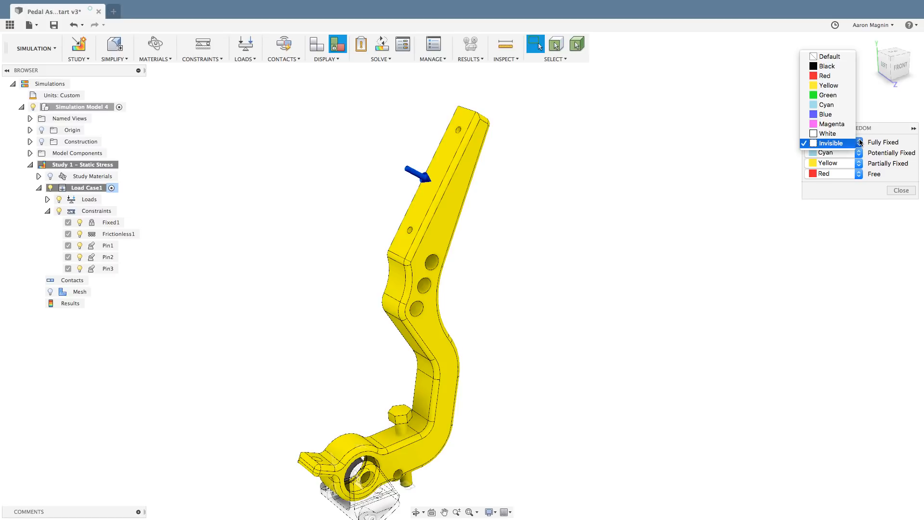
click(840, 95)
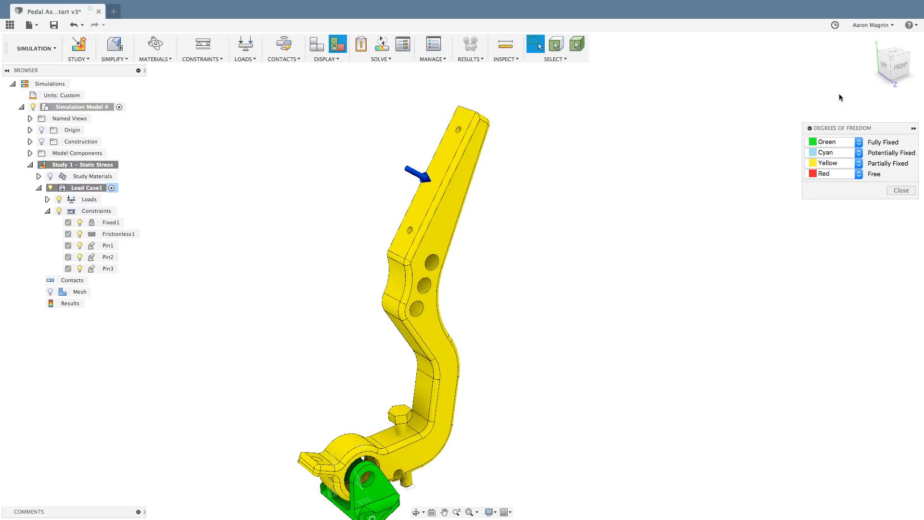
click(859, 142)
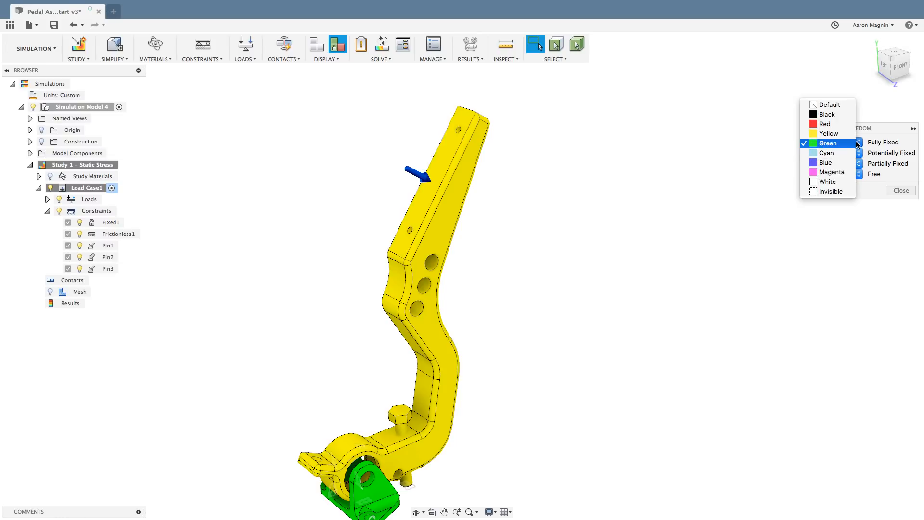
click(831, 191)
middle_drag(517, 437, 518, 362)
middle_drag(704, 310, 707, 346)
click(900, 190)
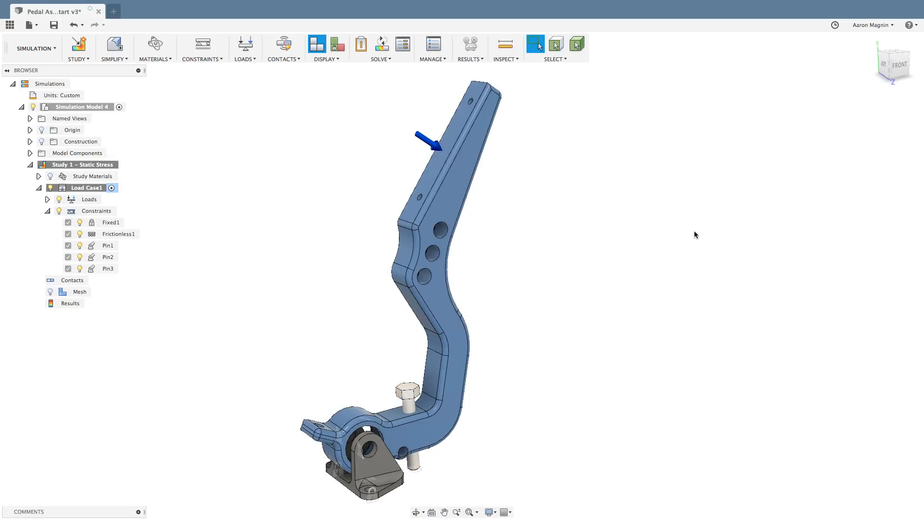
click(337, 44)
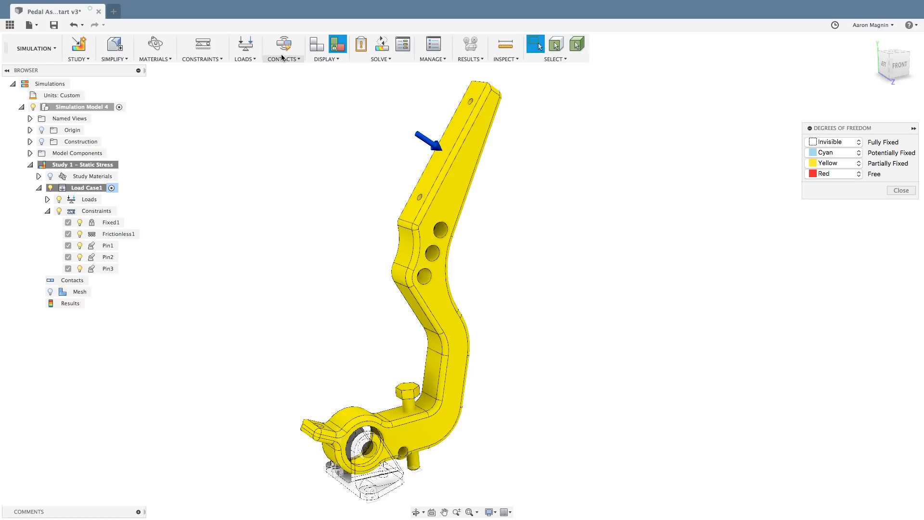
click(901, 191)
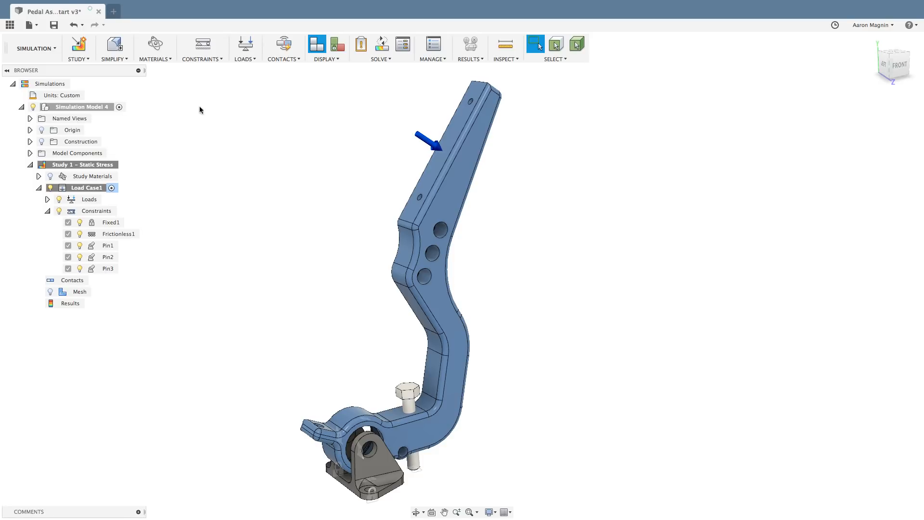
Step: Enter the simplified model's editing environment and compute the interference between all three bodies of the pedal assembly
click(115, 45)
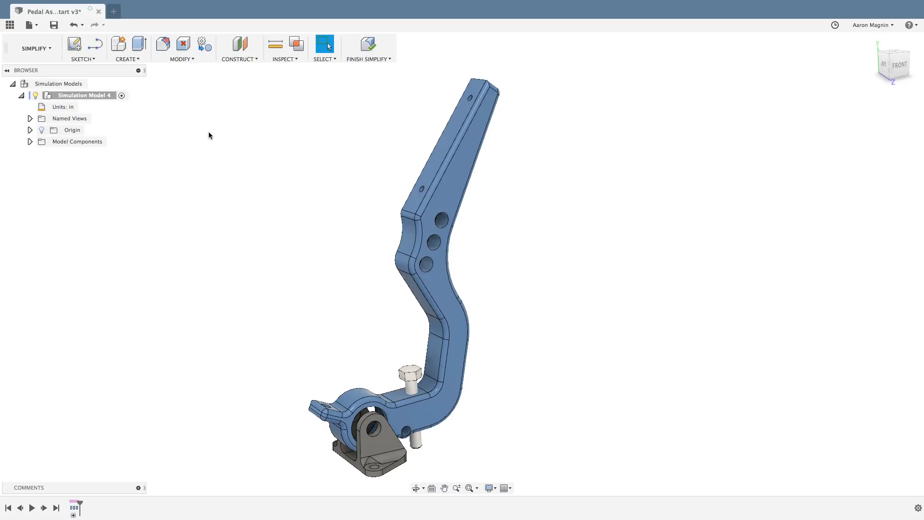
click(298, 46)
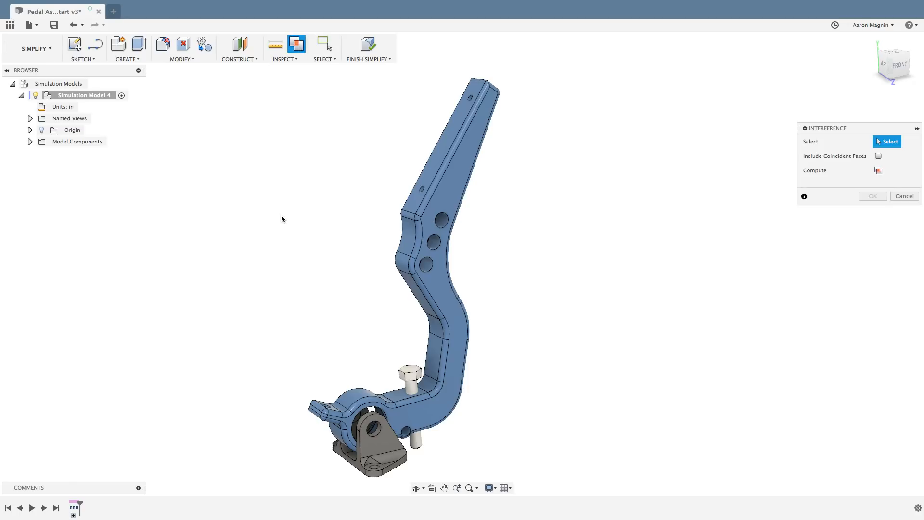
scroll(289, 217, down, 3)
middle_drag(289, 217, 311, 226)
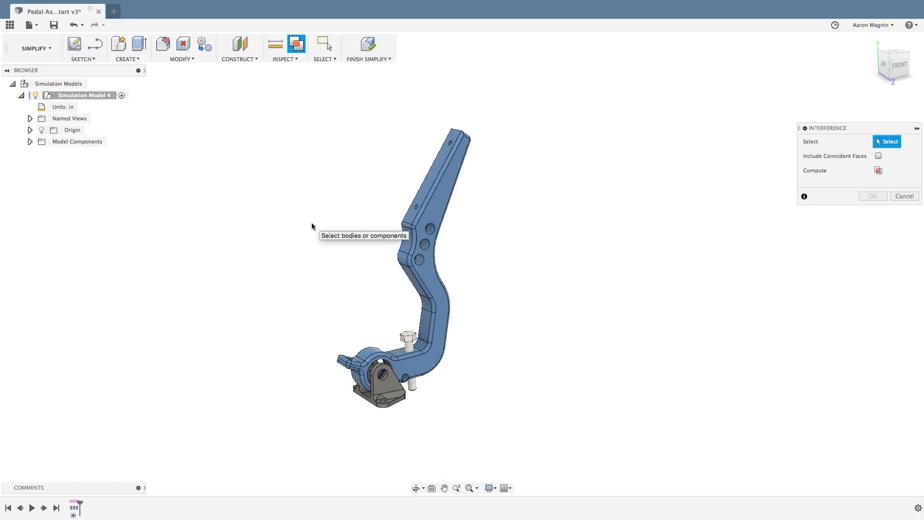
drag(288, 99, 548, 451)
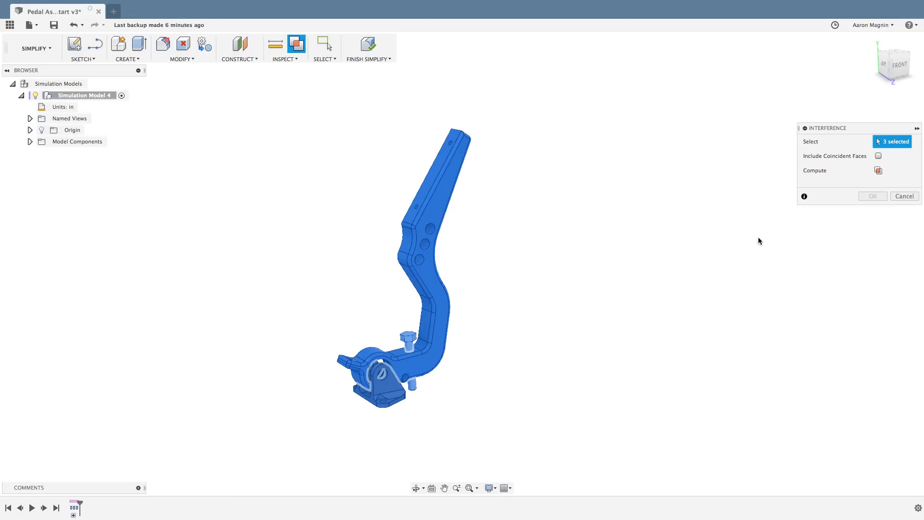
click(879, 171)
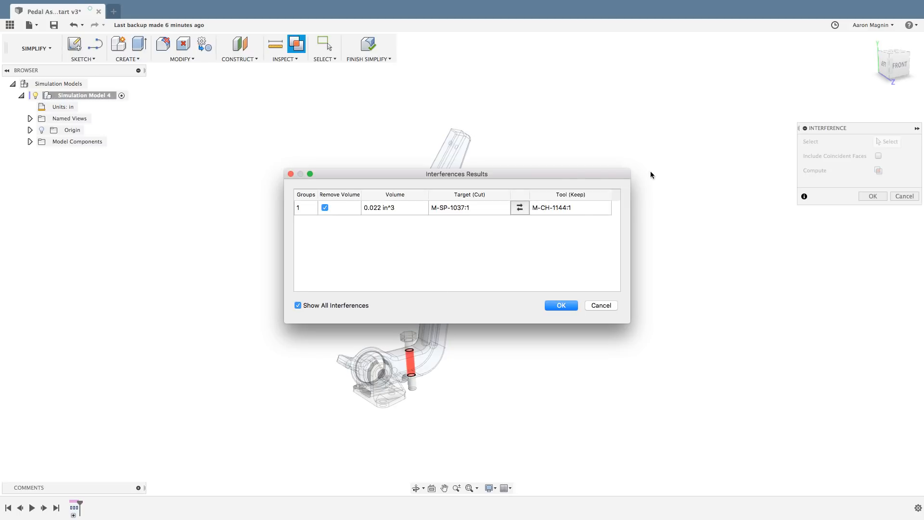
Step: Remove the interfering volume between M-SP-1037:1 and M-CH-1144:1 and finish simplifying the model
drag(574, 175, 755, 247)
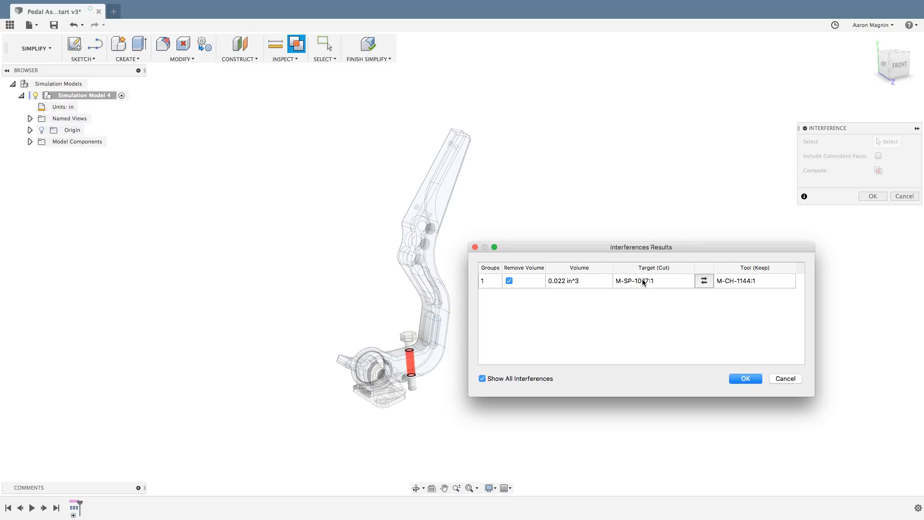
click(704, 283)
click(705, 281)
click(705, 283)
click(705, 283)
click(747, 379)
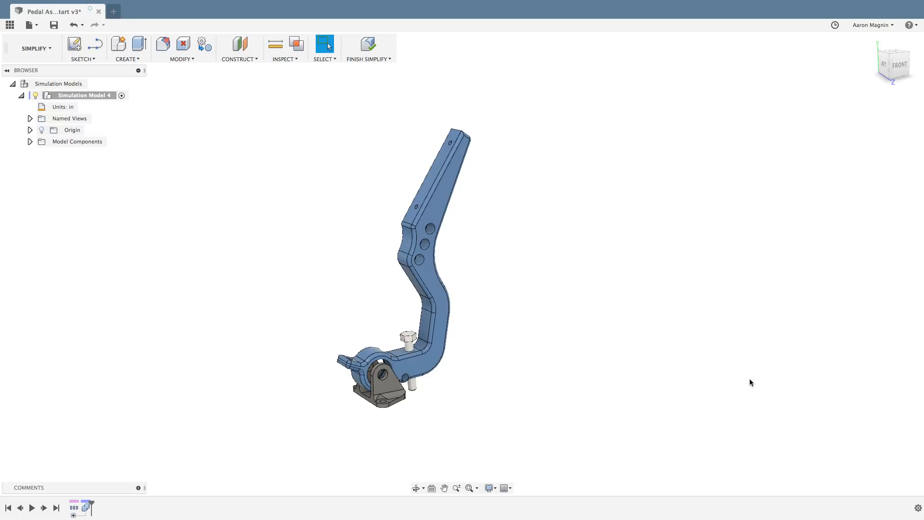
middle_drag(589, 323, 662, 316)
scroll(587, 316, up, 3)
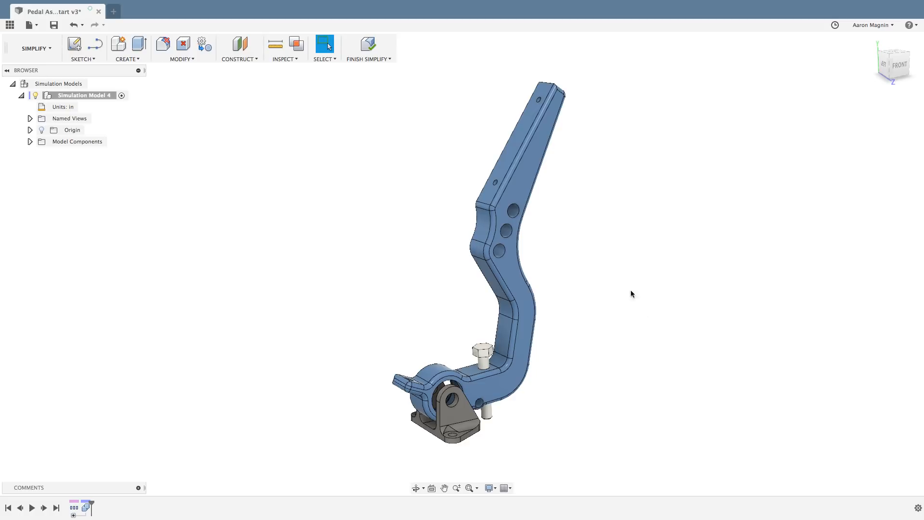
click(368, 45)
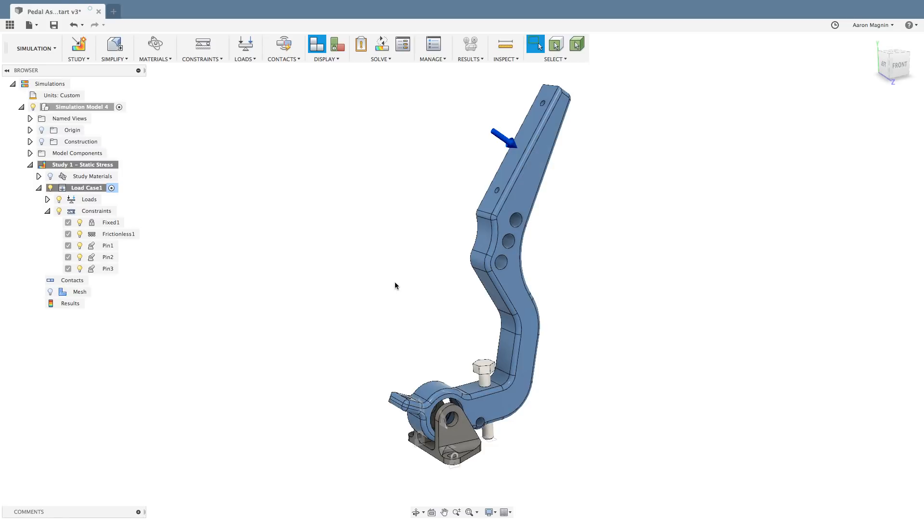
Step: Generate automatic contacts between the bodies with a solids detection tolerance of 0.004 in
click(293, 60)
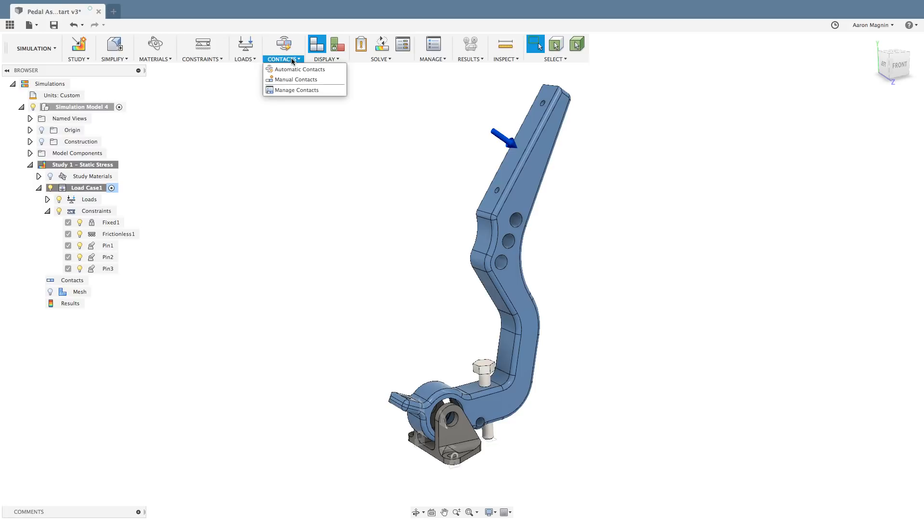
click(292, 70)
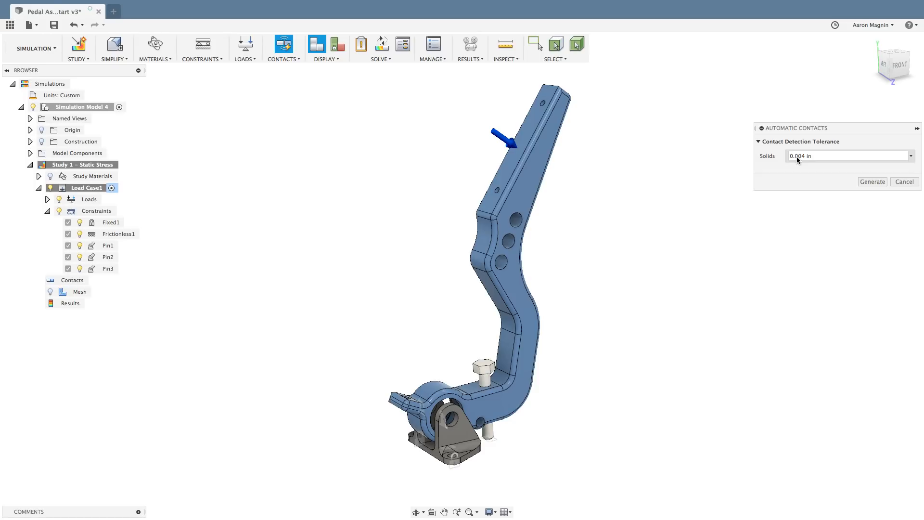
click(871, 182)
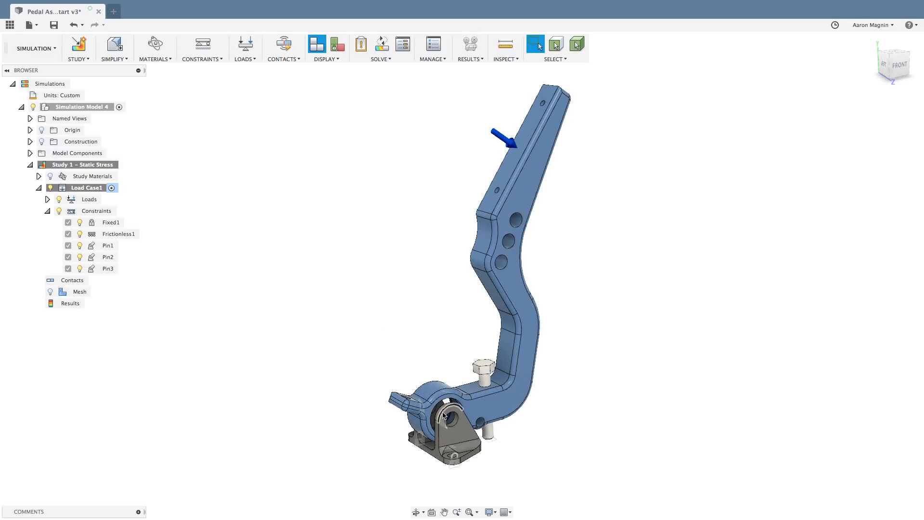
Step: Inspect which faces the contact sets Bonded1, Bonded2 and Bonded3 join in the contacts manager, keeping their bonded type
shift+middle_drag(407, 374, 439, 373)
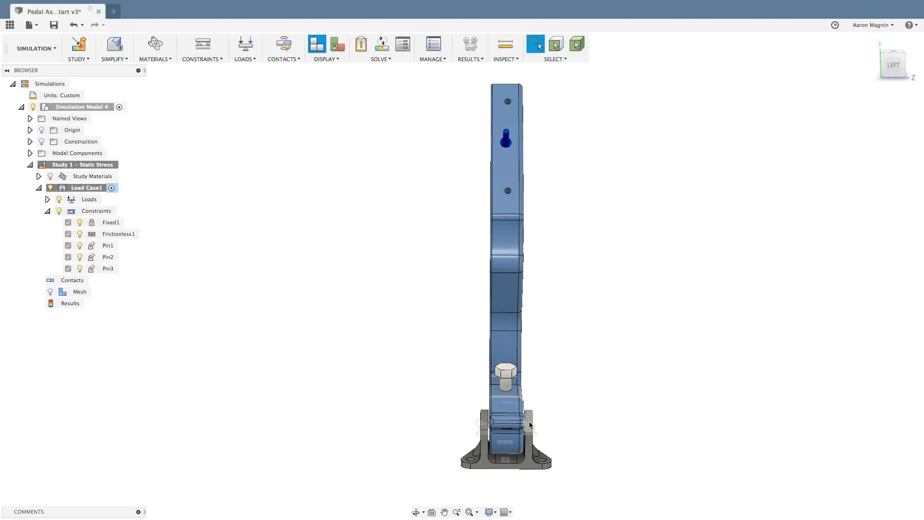
shift+middle_drag(557, 412, 398, 338)
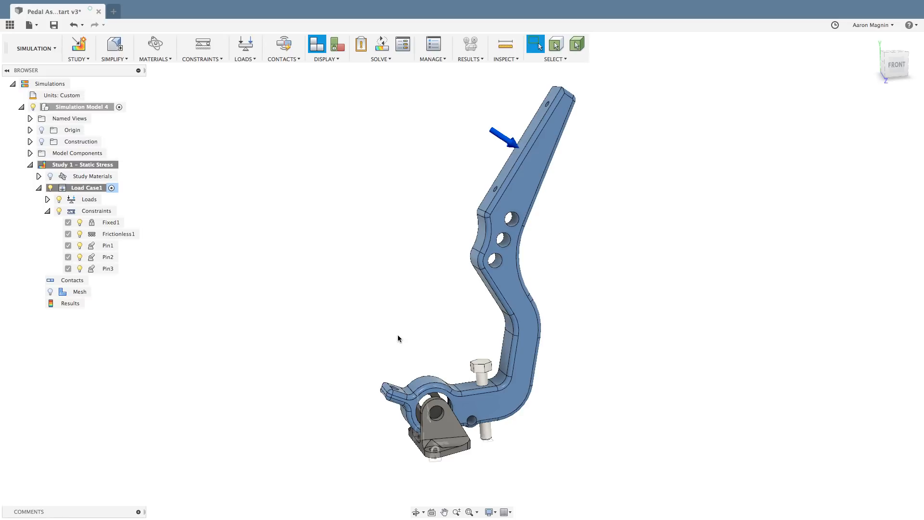
click(286, 57)
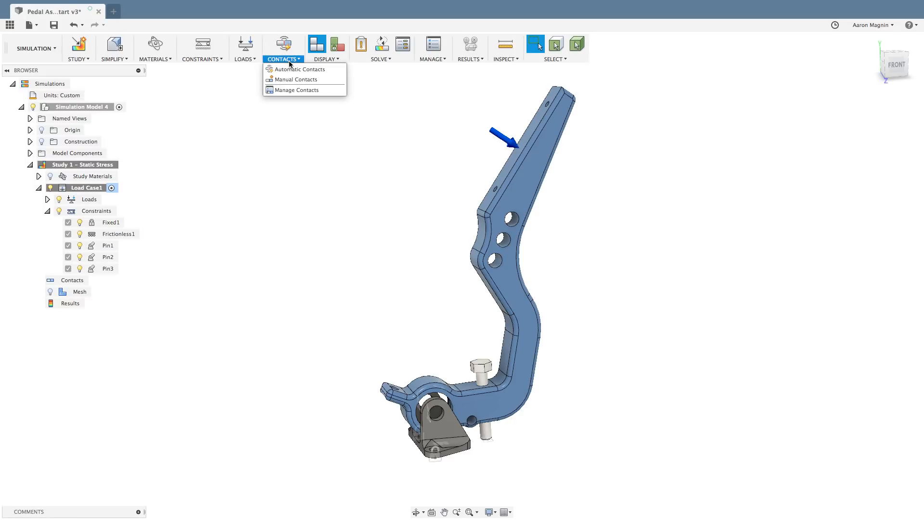
click(291, 90)
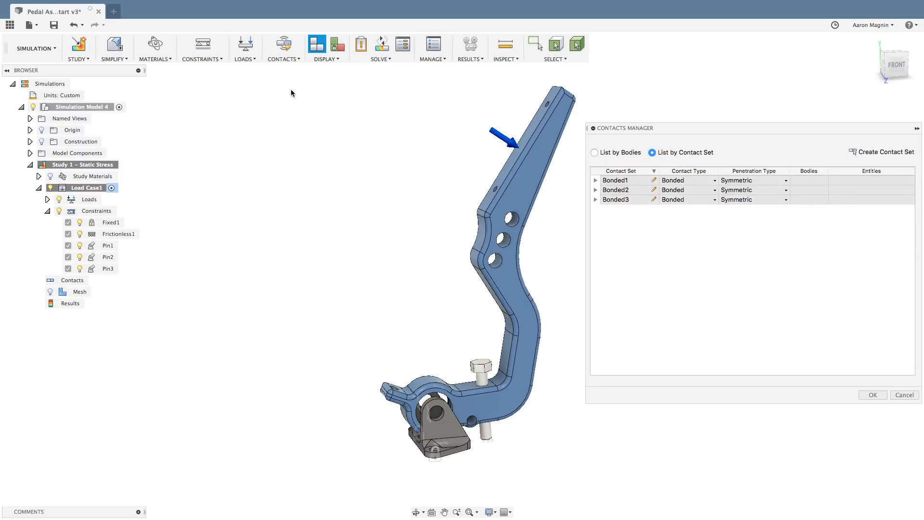
click(622, 181)
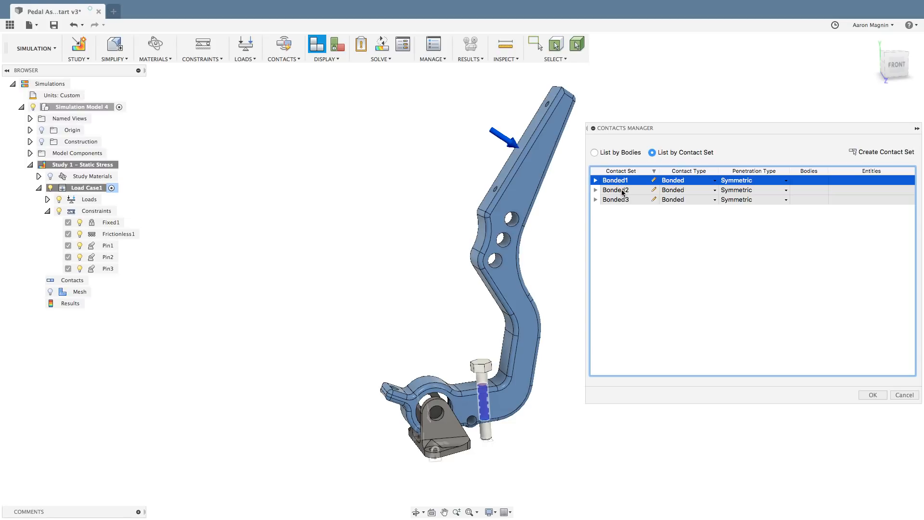
click(622, 191)
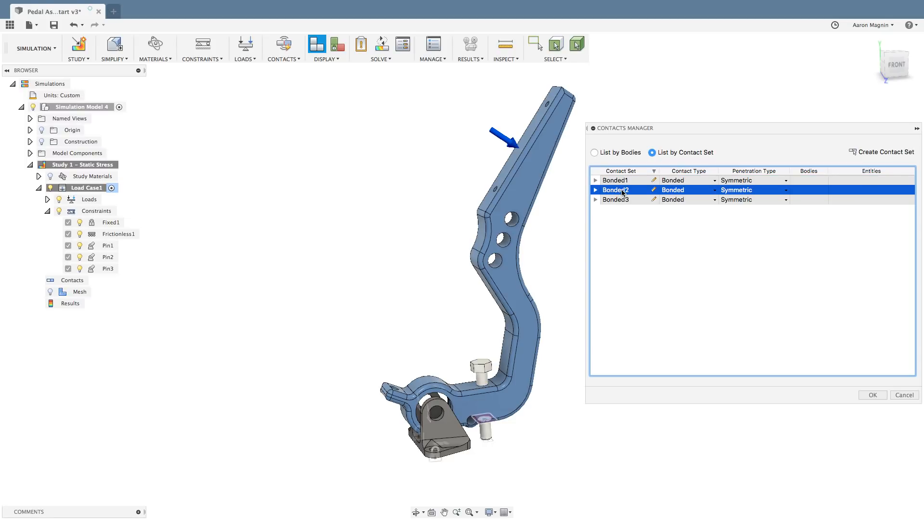
click(673, 203)
click(777, 226)
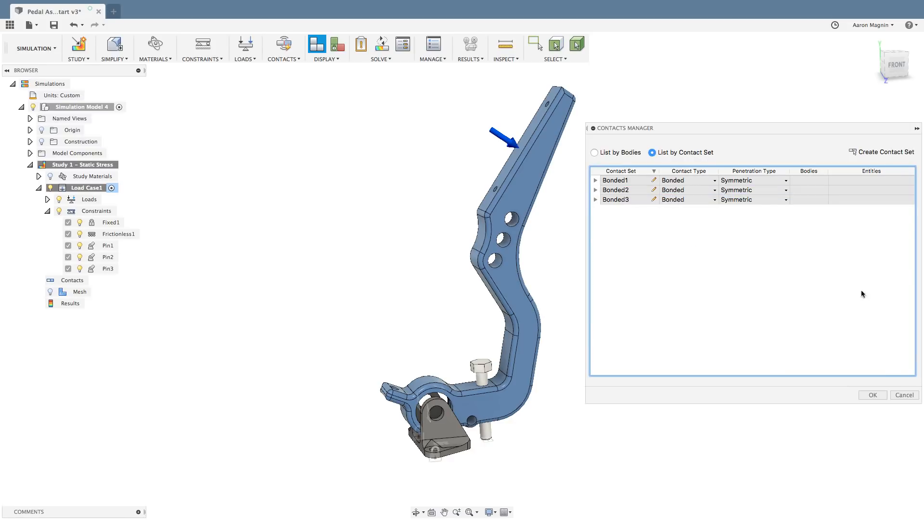
click(872, 395)
Step: Solve Study 1 - Static Stress locally despite its warning status
middle_drag(746, 361, 715, 356)
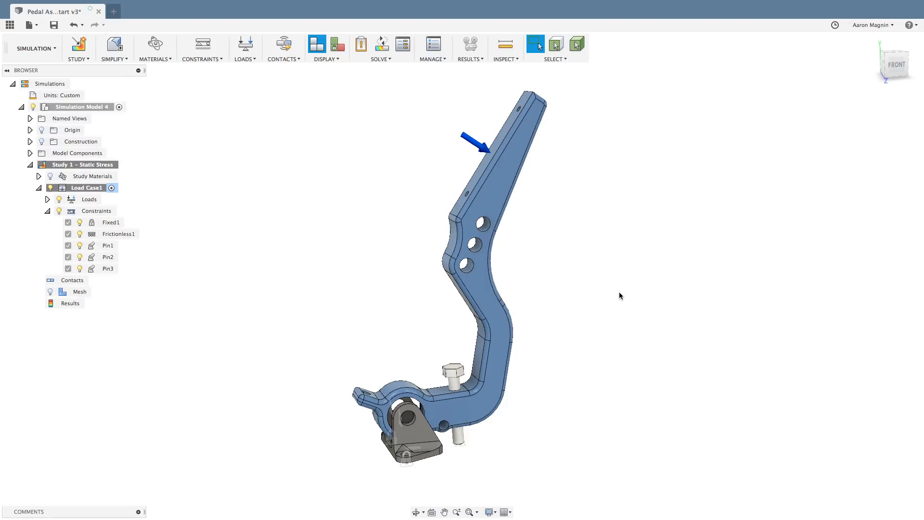
click(383, 47)
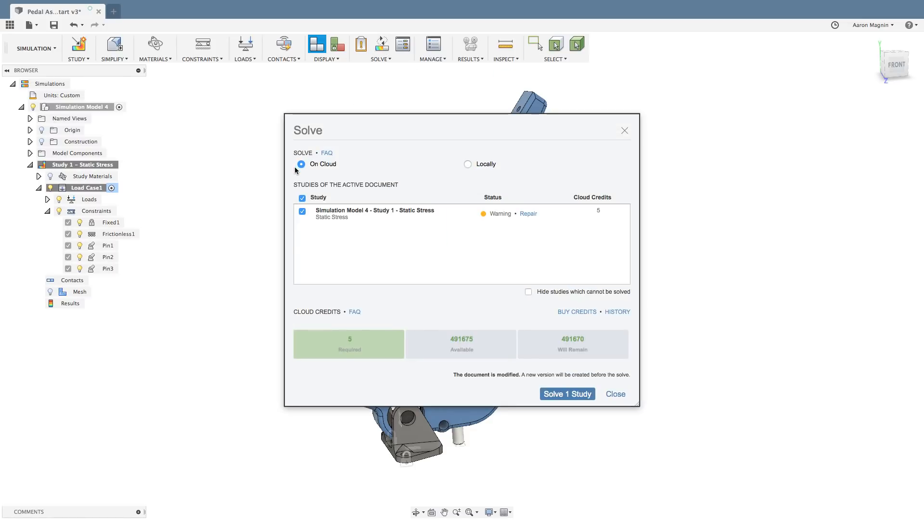
click(467, 164)
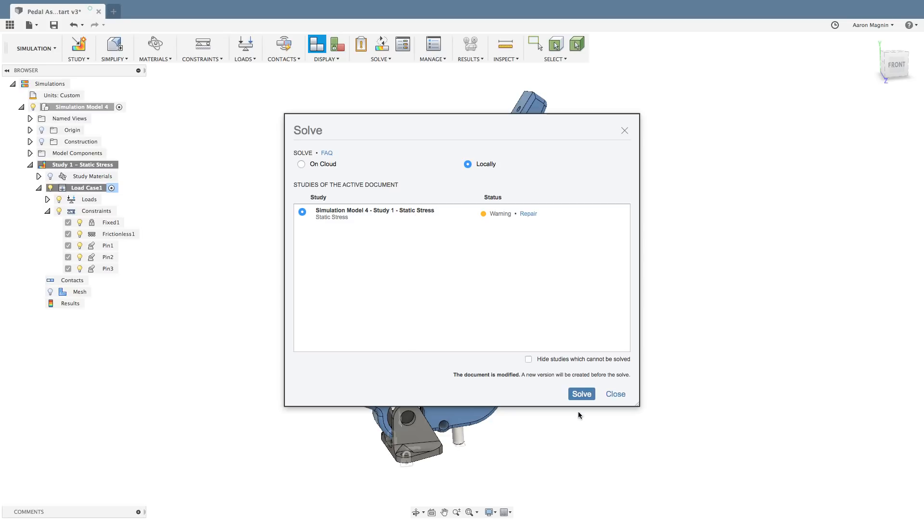
click(582, 395)
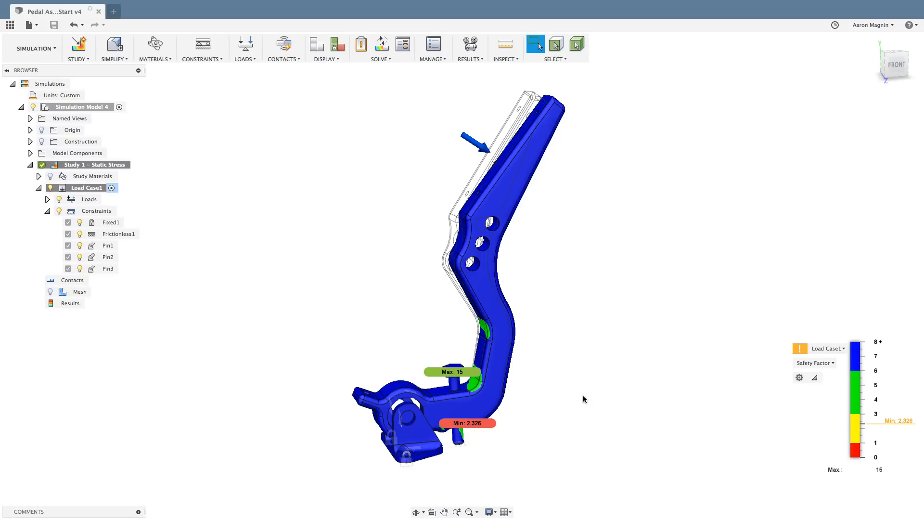
Step: Examine the safety factor plot of the deformed pedal arm from several sides and open the detailed safety factor assessment
shift+middle_drag(579, 398, 538, 349)
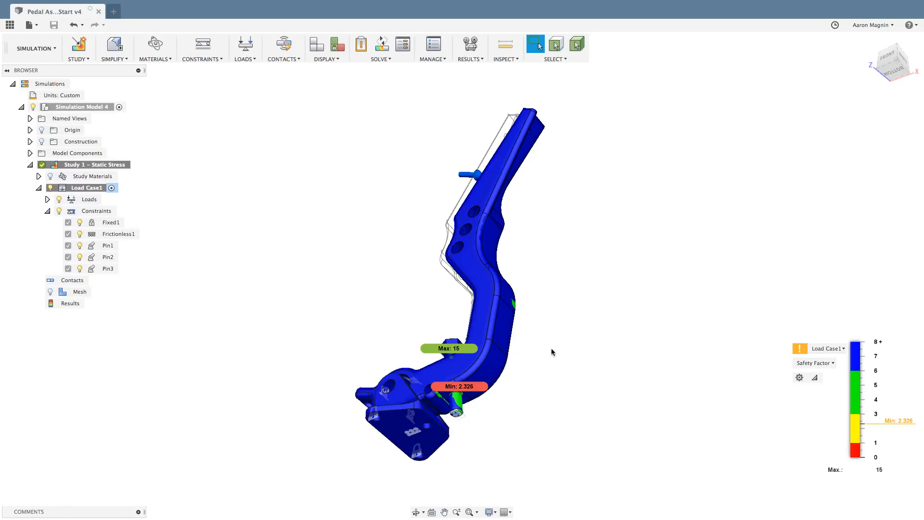
mouse_move(860, 420)
shift+middle_drag(587, 284, 636, 320)
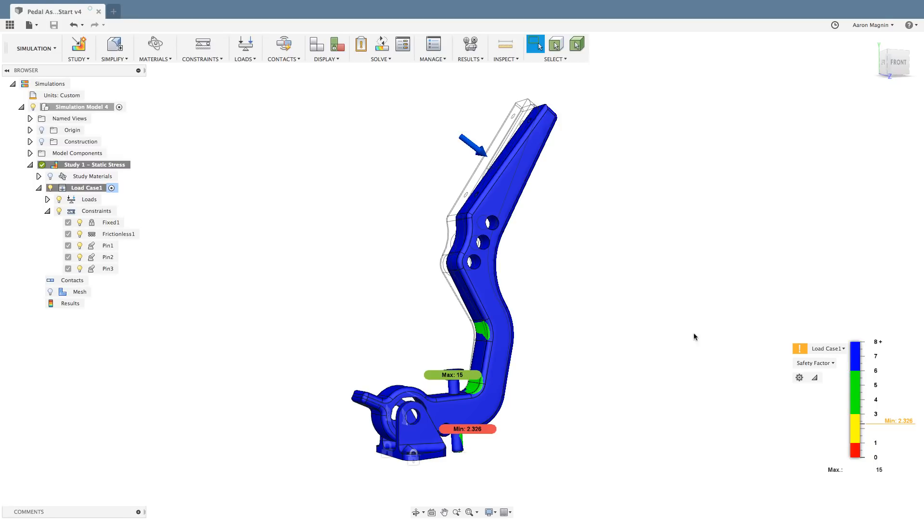
mouse_move(802, 351)
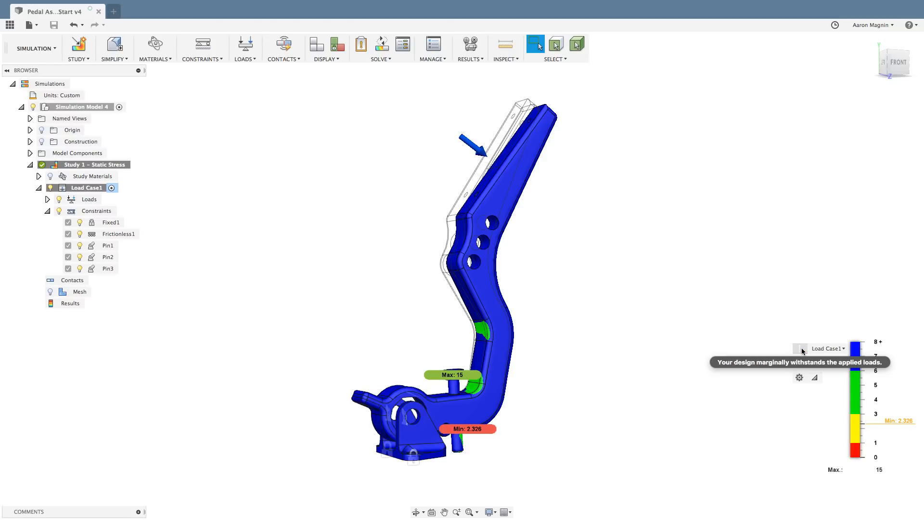
click(801, 349)
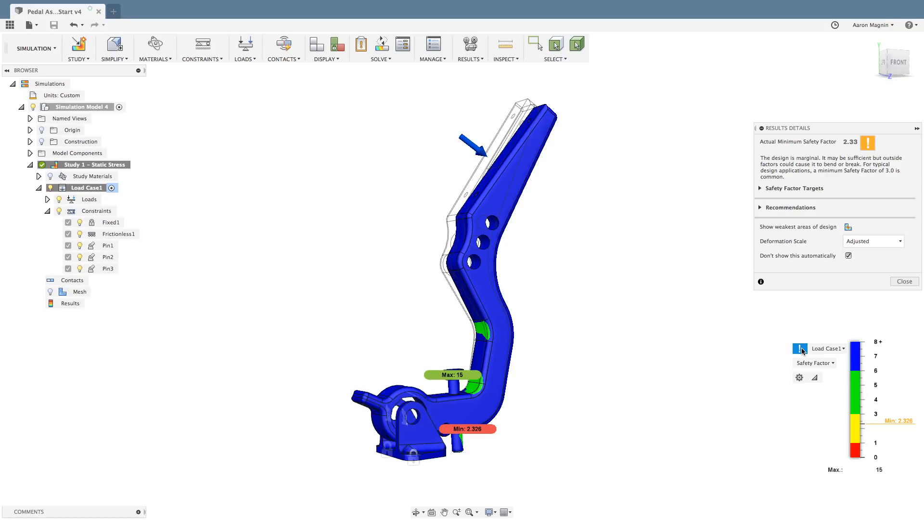
Step: Check the safety factor targets in the results details, close them, and examine the minimum safety factor location on the bolt under the arm
click(760, 188)
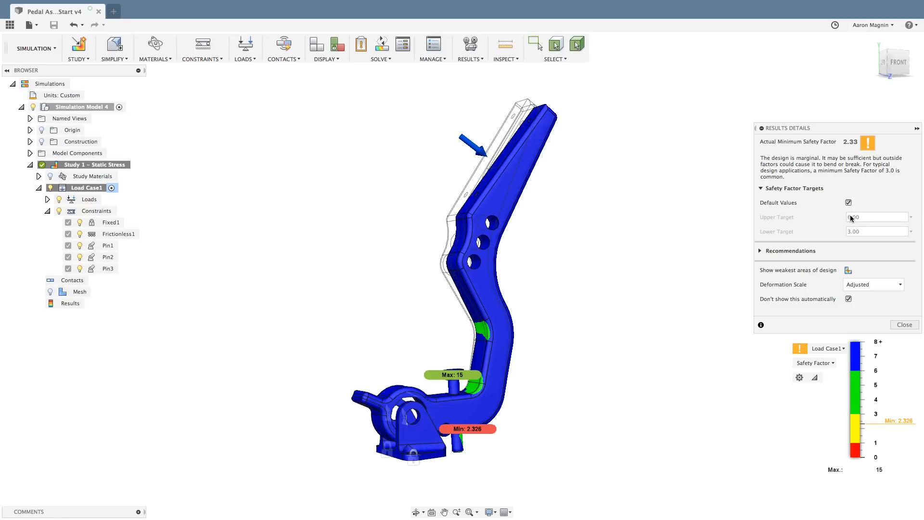
click(903, 325)
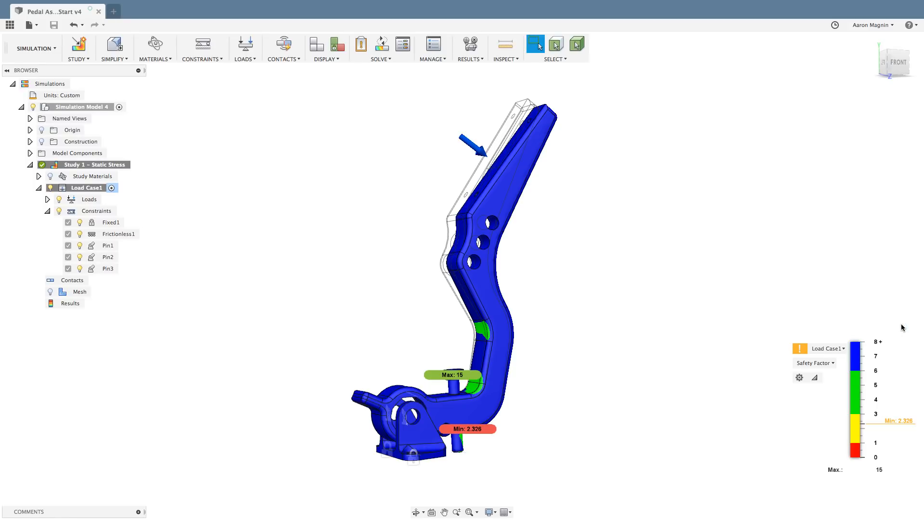
shift+middle_drag(633, 344, 425, 398)
scroll(424, 398, up, 10)
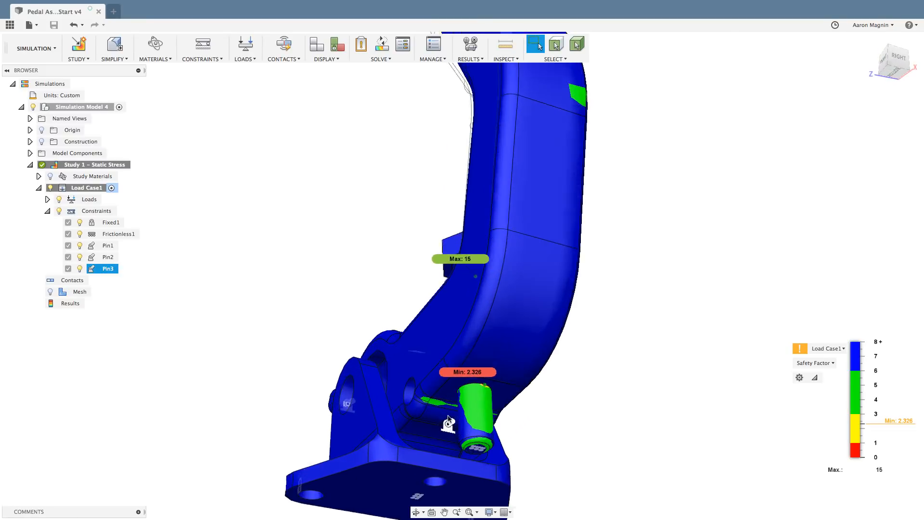
drag(484, 333, 685, 361)
scroll(542, 371, up, 5)
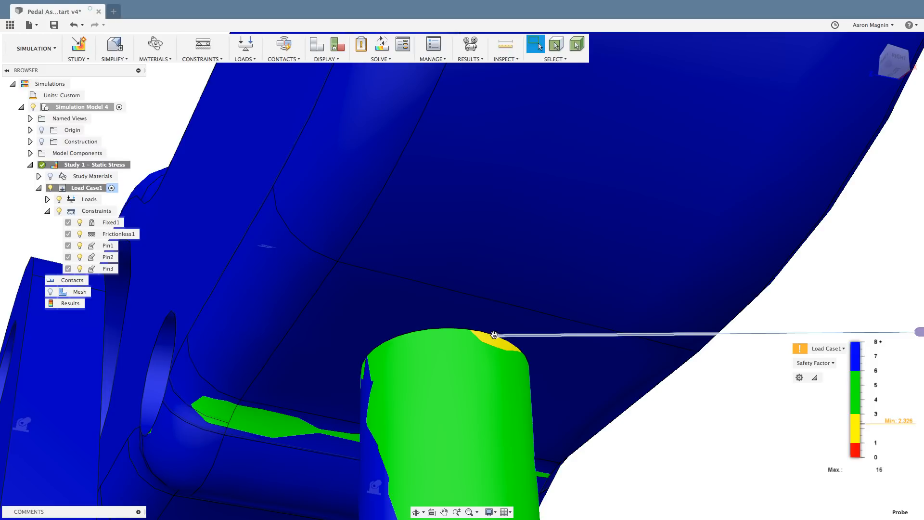
scroll(471, 336, down, 10)
shift+middle_drag(472, 337, 408, 291)
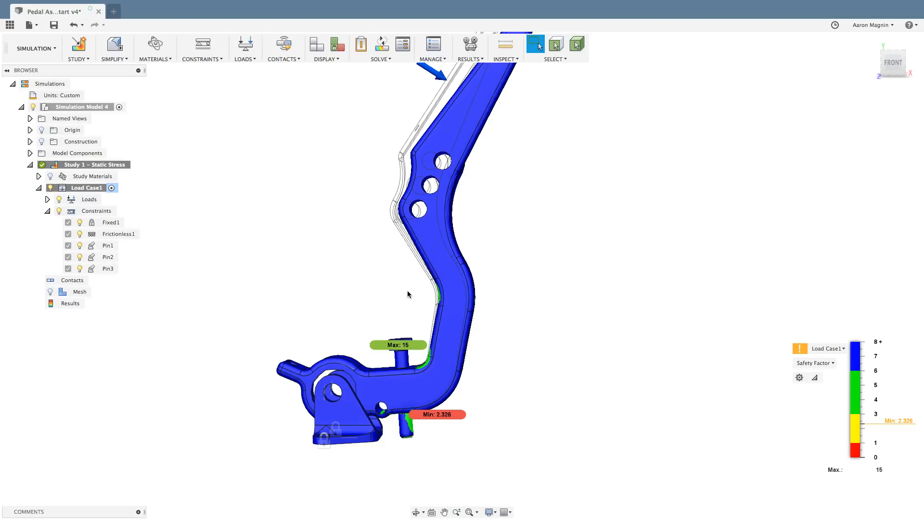
shift+middle_drag(385, 291, 410, 302)
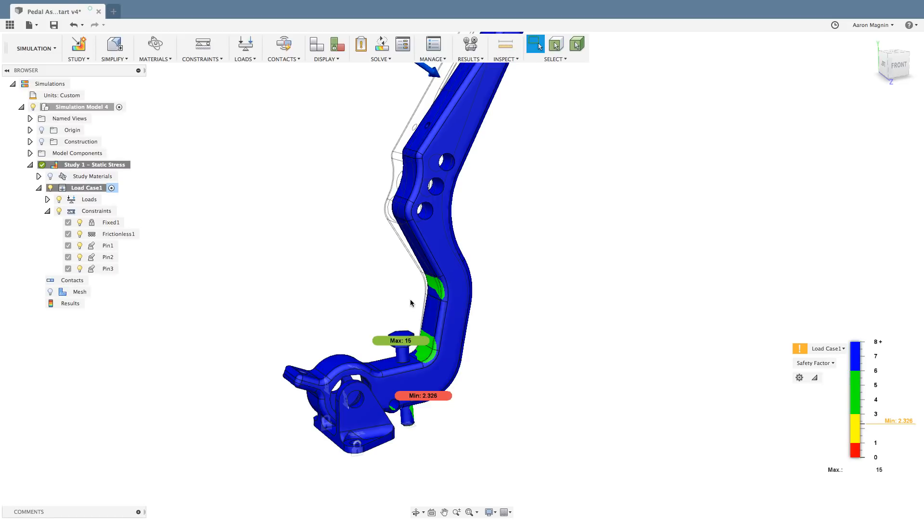
Step: Hide the Hardware:1 component and view the safety factor plot of only the pedal arm and chassis bracket
click(30, 153)
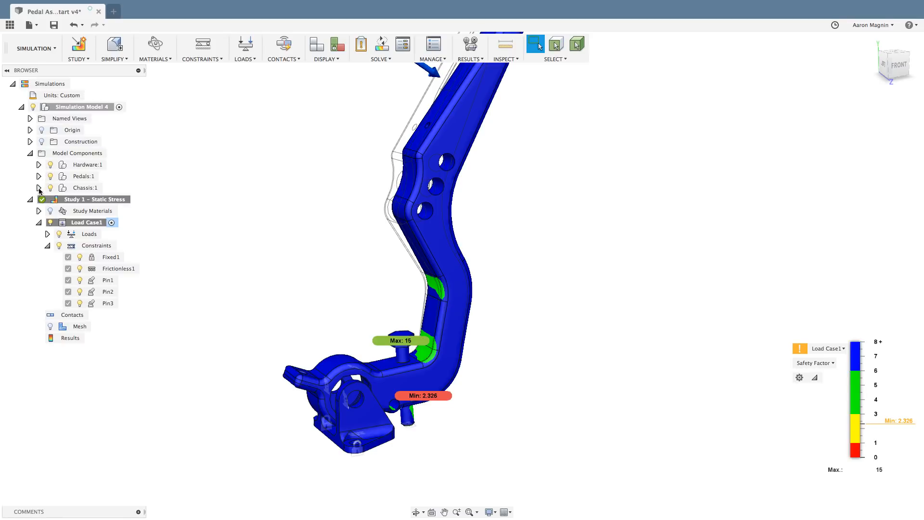
click(51, 164)
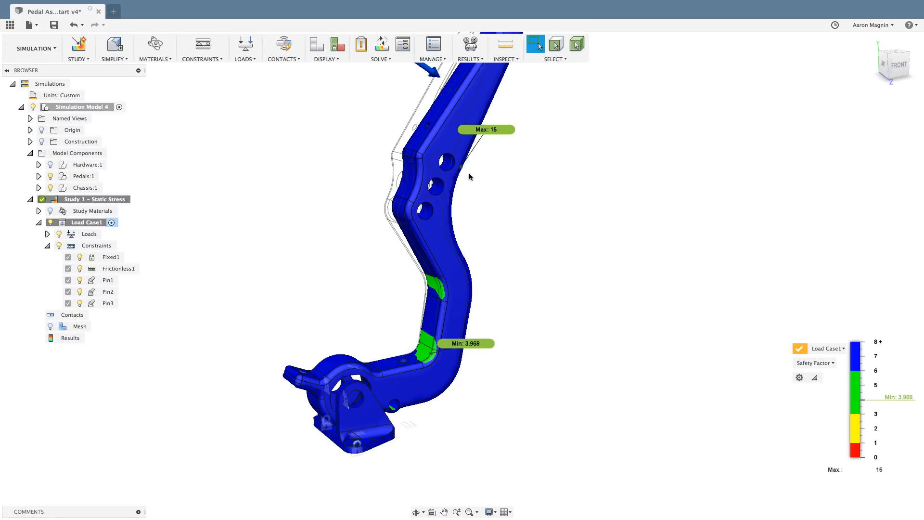
middle_drag(507, 189, 536, 219)
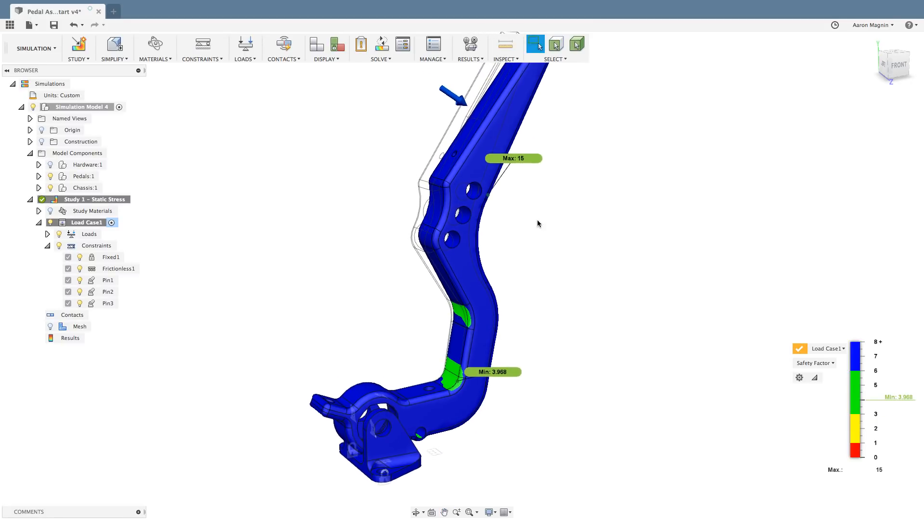
scroll(537, 219, down, 2)
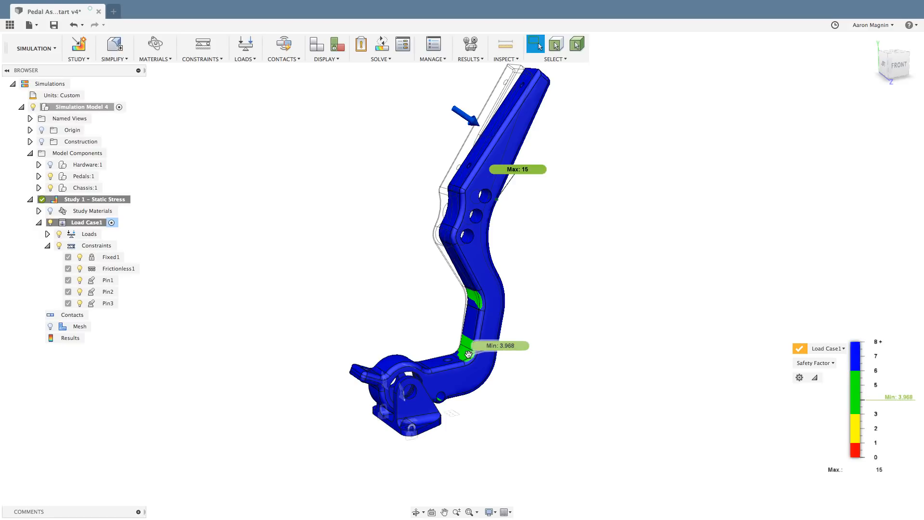
shift+middle_drag(537, 391, 604, 432)
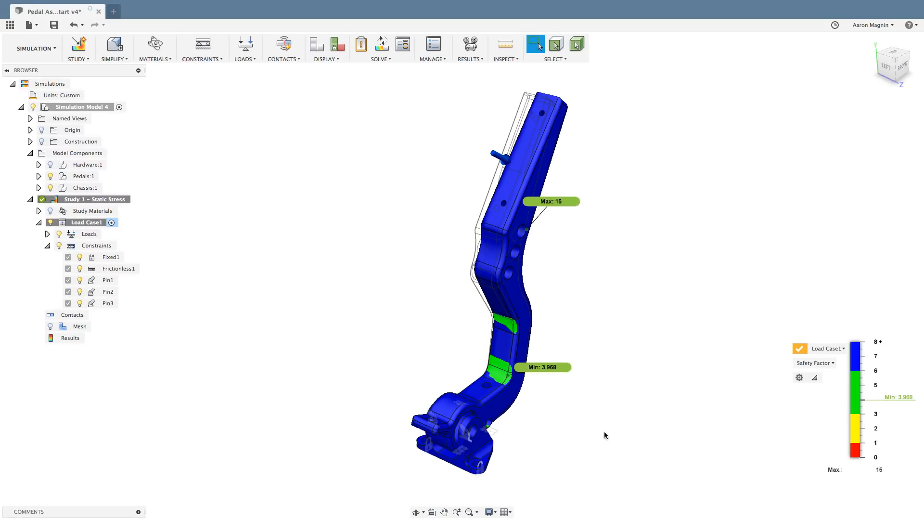
Step: Switch the result plot to Von Mises stress and overlay the mesh on the pedal arm
click(820, 364)
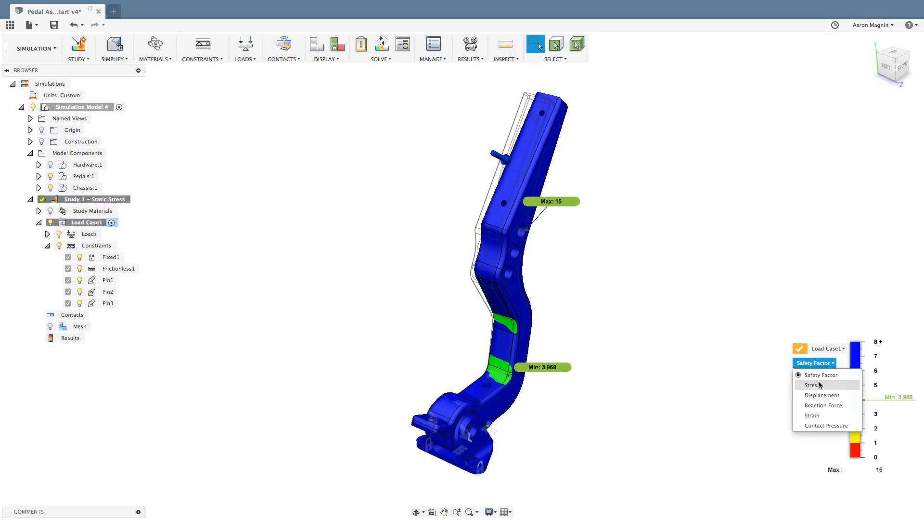
click(818, 384)
shift+middle_drag(741, 374, 722, 376)
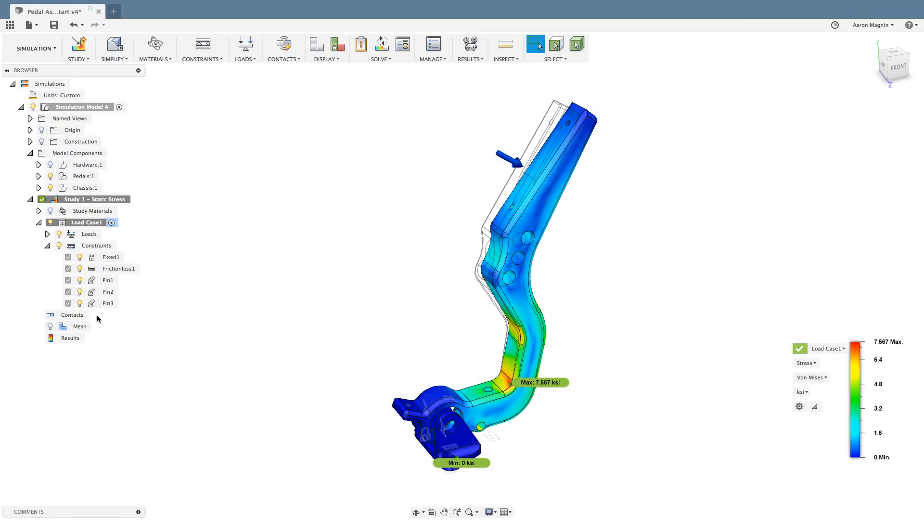
click(50, 327)
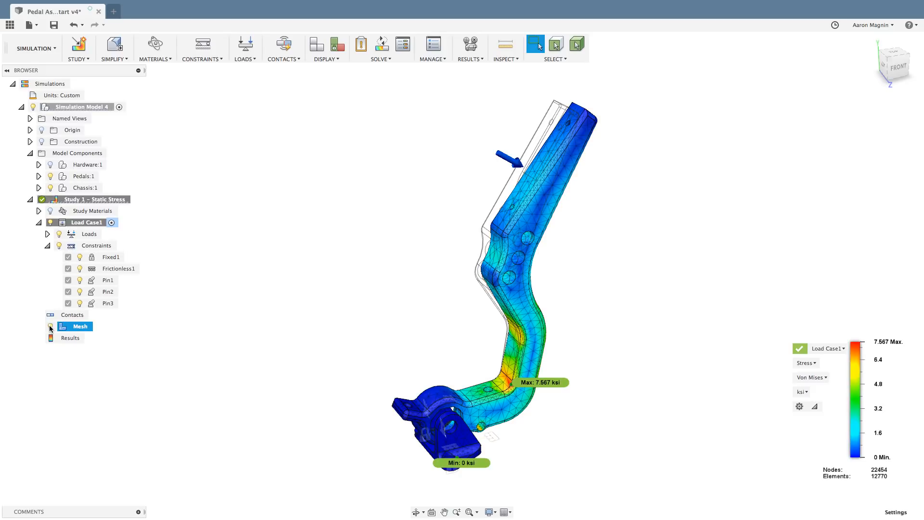
shift+middle_drag(273, 333, 284, 317)
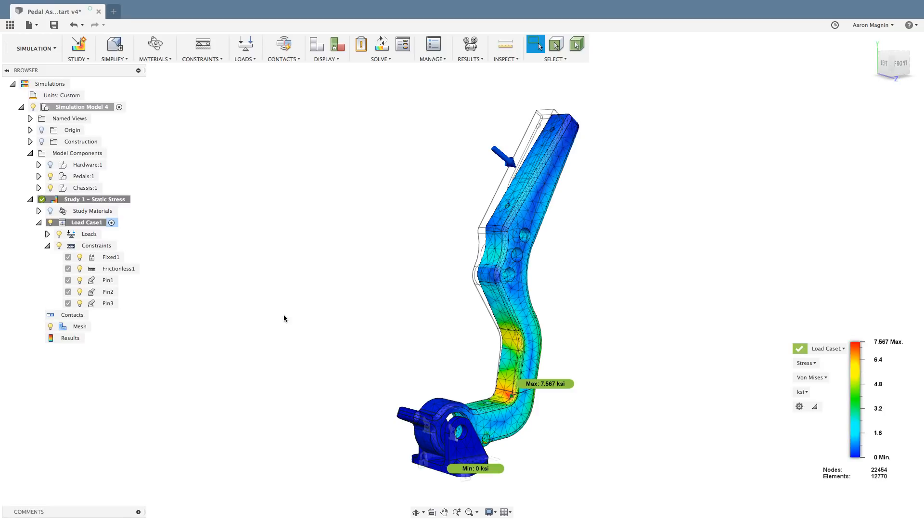
shift+middle_drag(288, 313, 305, 295)
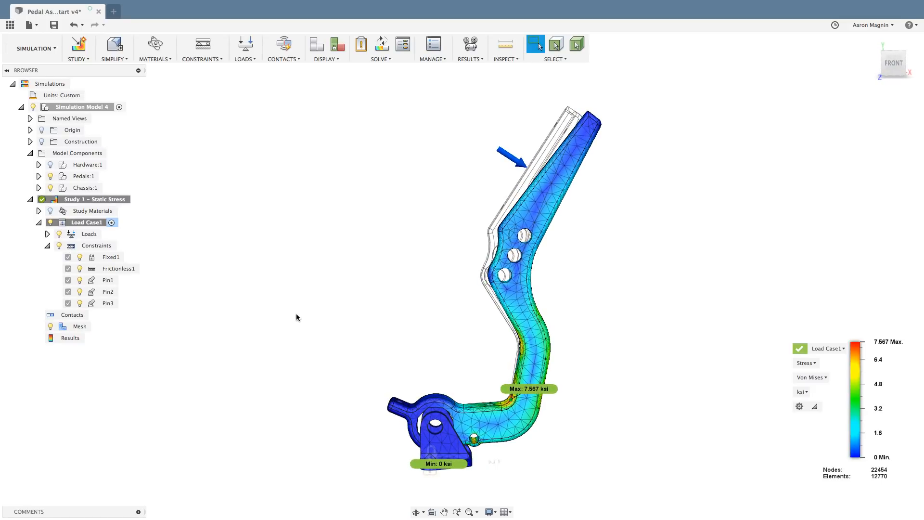
Step: Set up a result animation of the stress plot as two-way, with Fastest speed and 50 steps
click(466, 59)
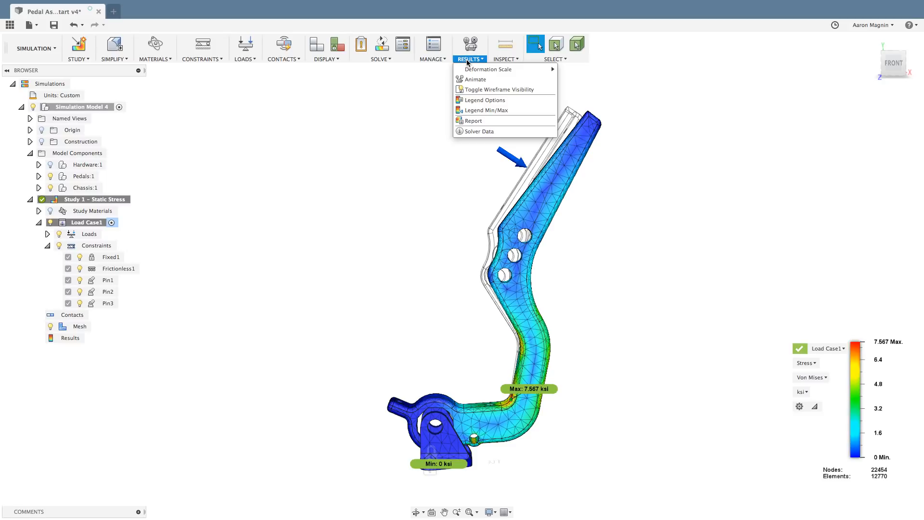
click(475, 80)
click(843, 142)
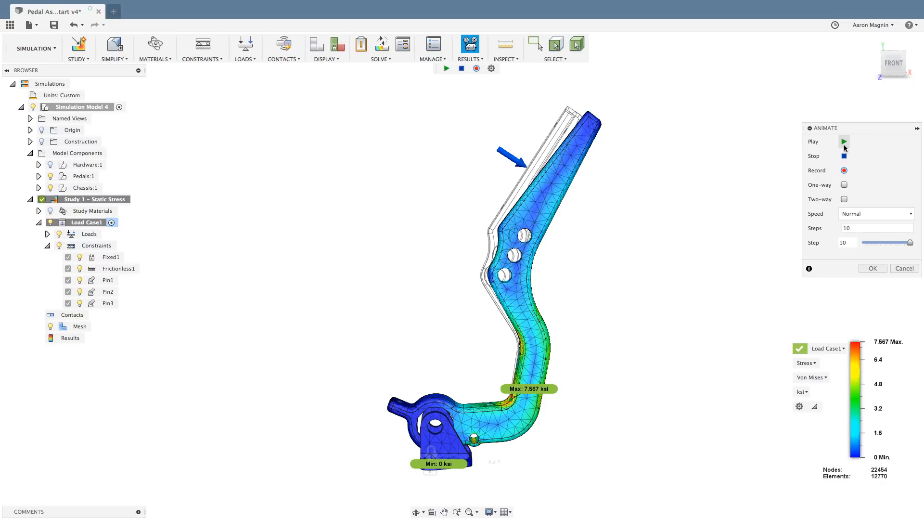
click(844, 200)
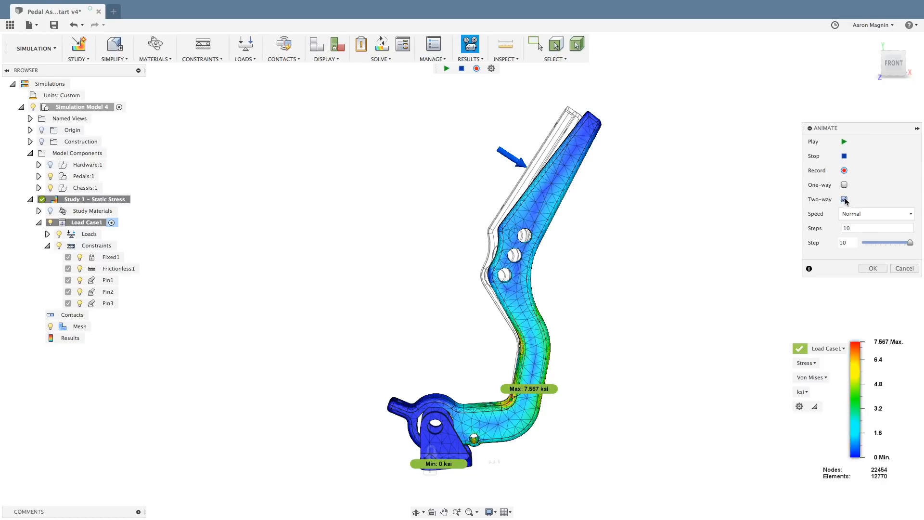
click(866, 213)
click(865, 267)
text(50)
Step: Play the stress animation, watch the pedal arm deform from an angled view, and leave the animation
click(844, 142)
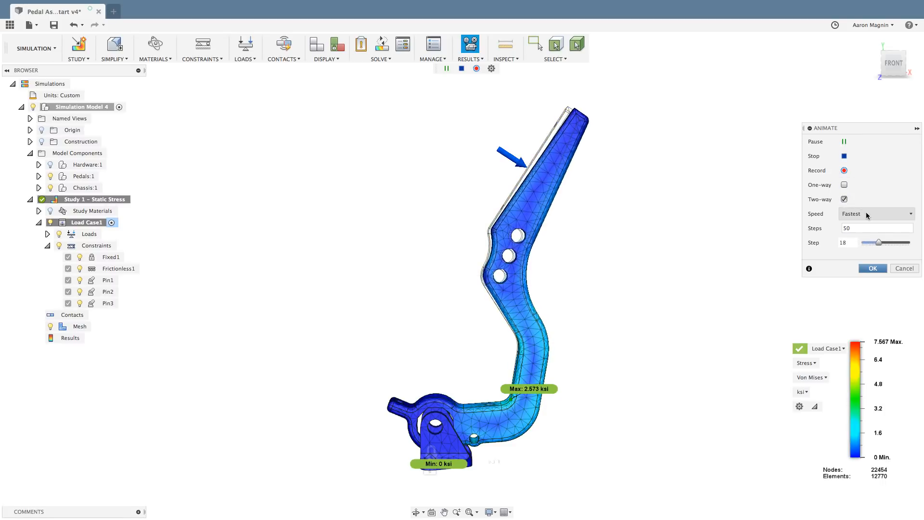
scroll(566, 267, up, 4)
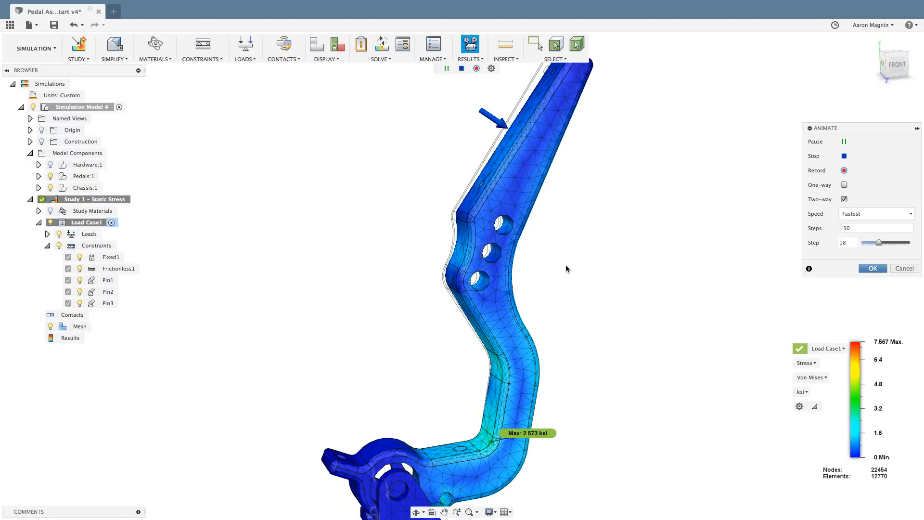
click(873, 268)
shift+middle_drag(645, 268, 613, 257)
key(Escape)
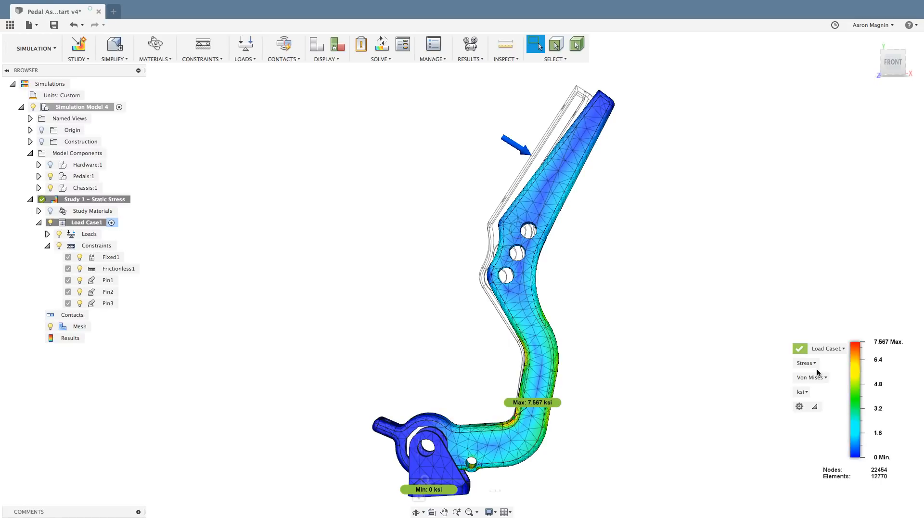
Step: Switch the result plot from stress to total Displacement and bring the arm's upper end into view
click(812, 364)
click(817, 398)
middle_drag(649, 150, 661, 189)
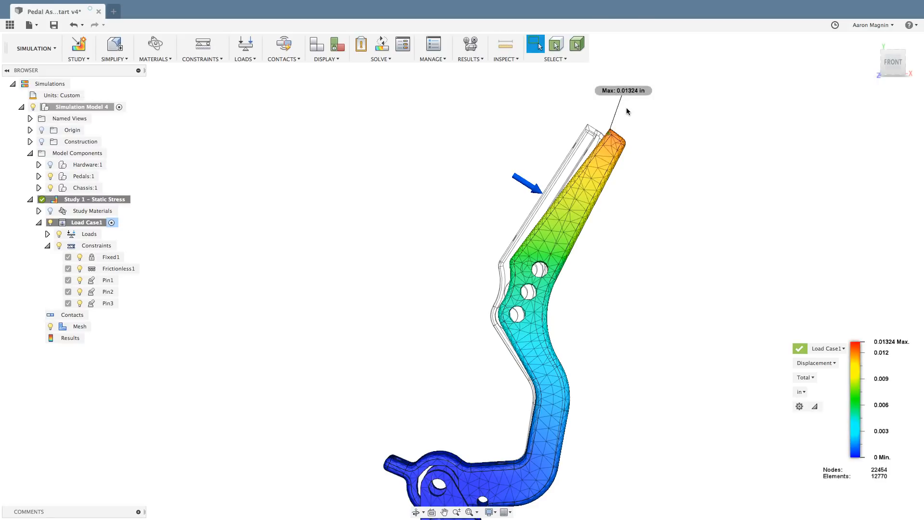
Step: Set the deformation scale of the displacement plot to Adjusted 5x
click(468, 58)
mouse_move(471, 71)
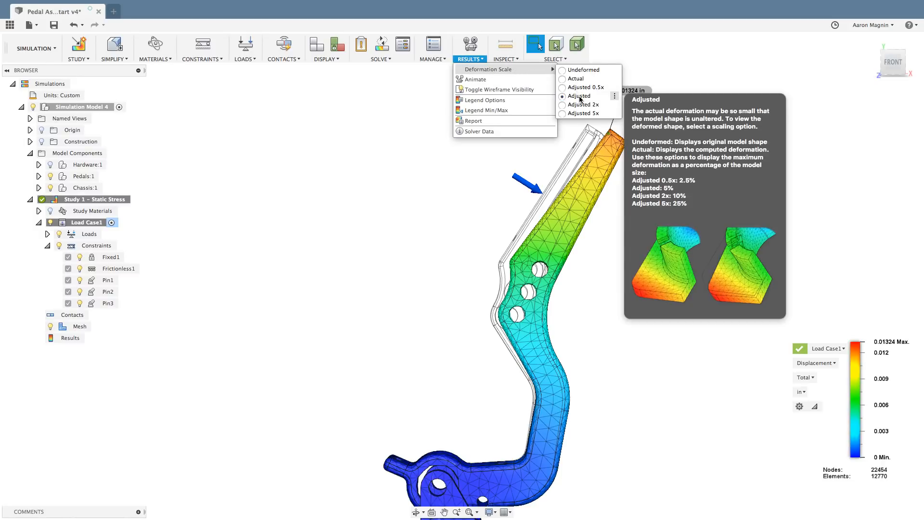
click(579, 114)
scroll(498, 206, down, 2)
shift+middle_drag(495, 225, 524, 231)
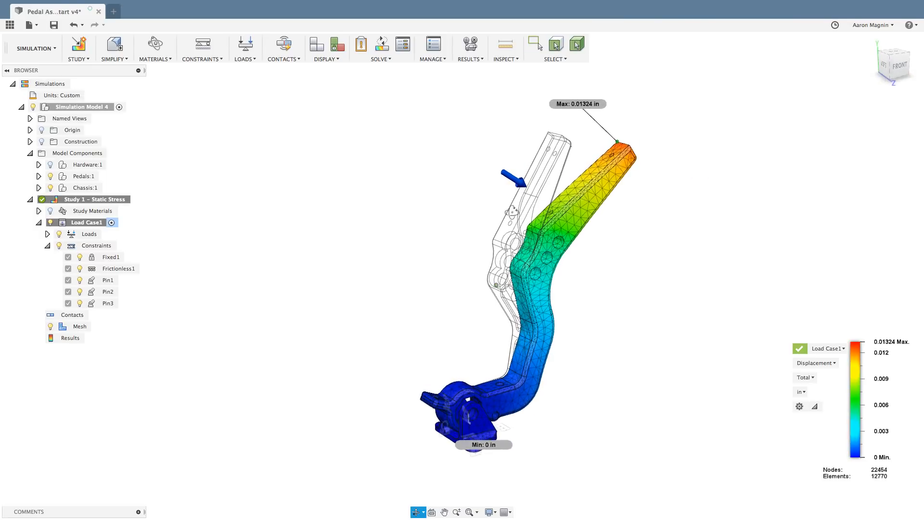
Step: Play the displacement animation of the exaggerated pedal arm deformation and close it
click(470, 44)
click(844, 141)
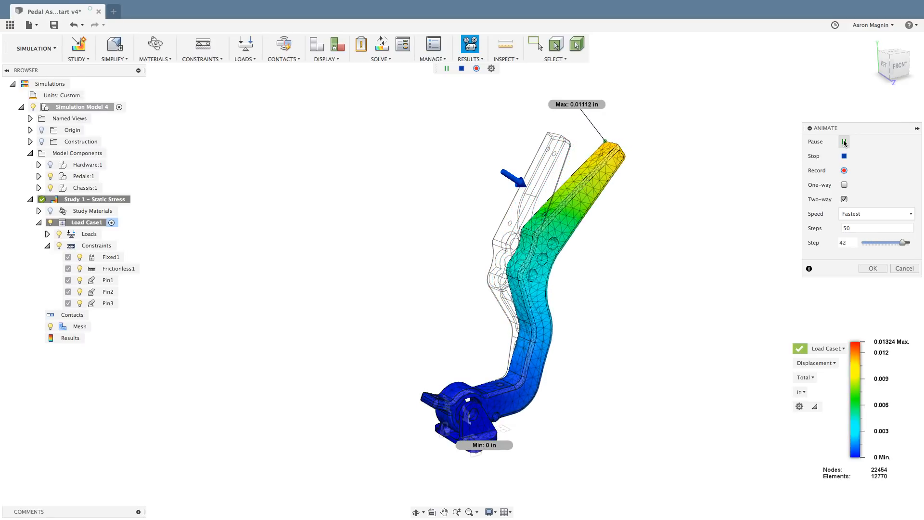
click(881, 268)
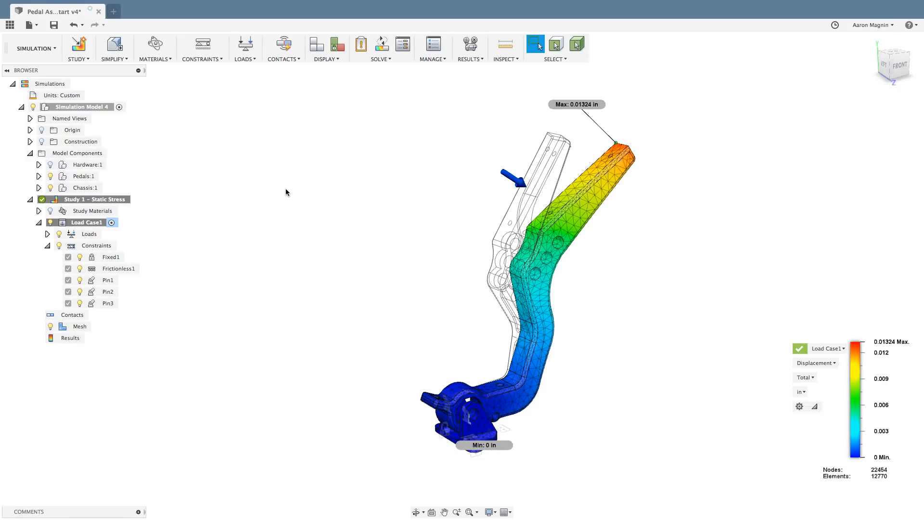
Step: Enter the Simplify environment and clone Simulation Model 4 together with its Study 1 - Static Stress
click(114, 45)
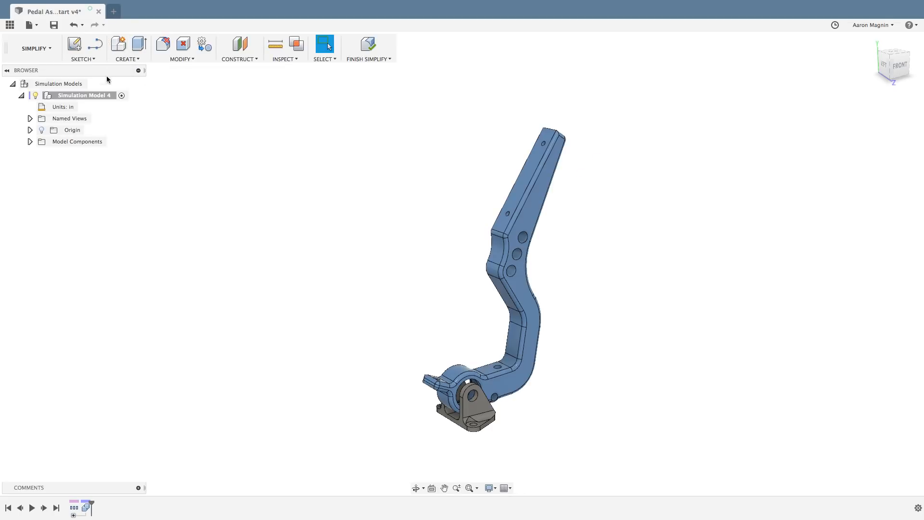
right_click(101, 97)
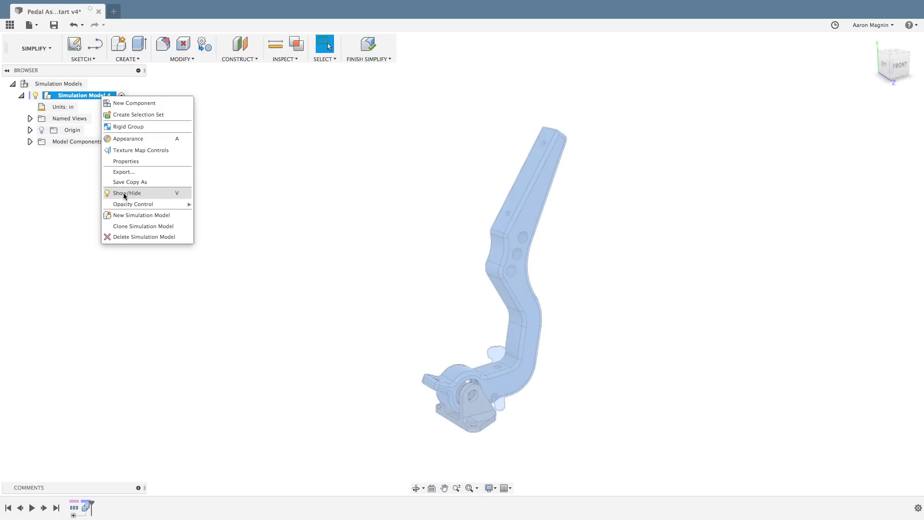
click(126, 226)
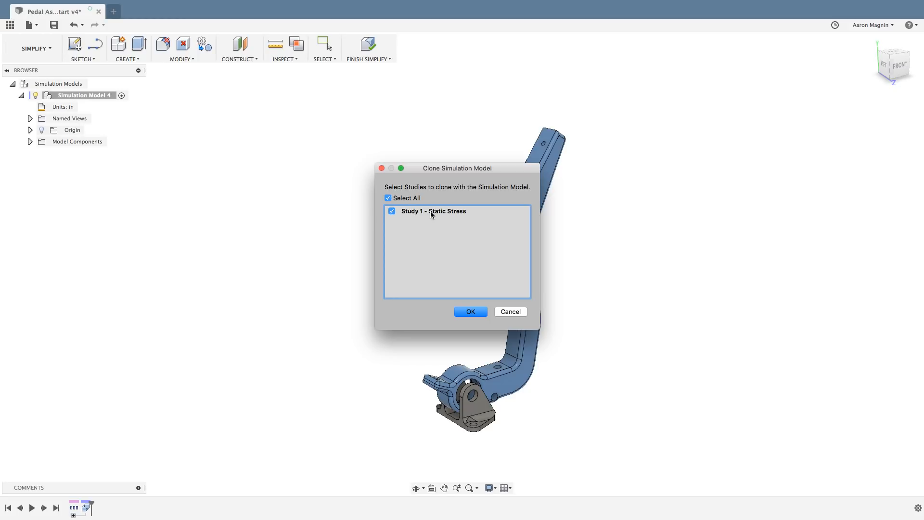
click(476, 312)
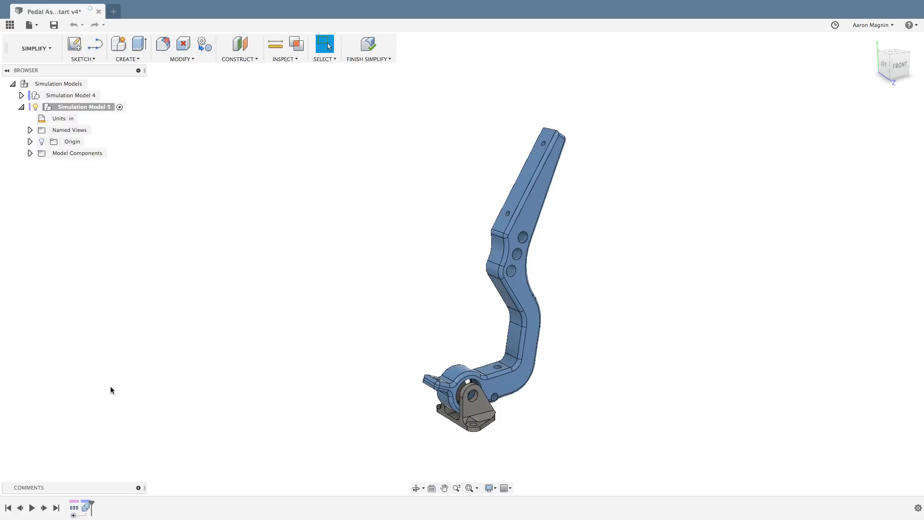
Step: Start Remove Features on the pedal arm body of the cloned simulation model
shift+middle_drag(303, 231, 405, 253)
scroll(468, 338, up, 3)
middle_drag(468, 339, 424, 325)
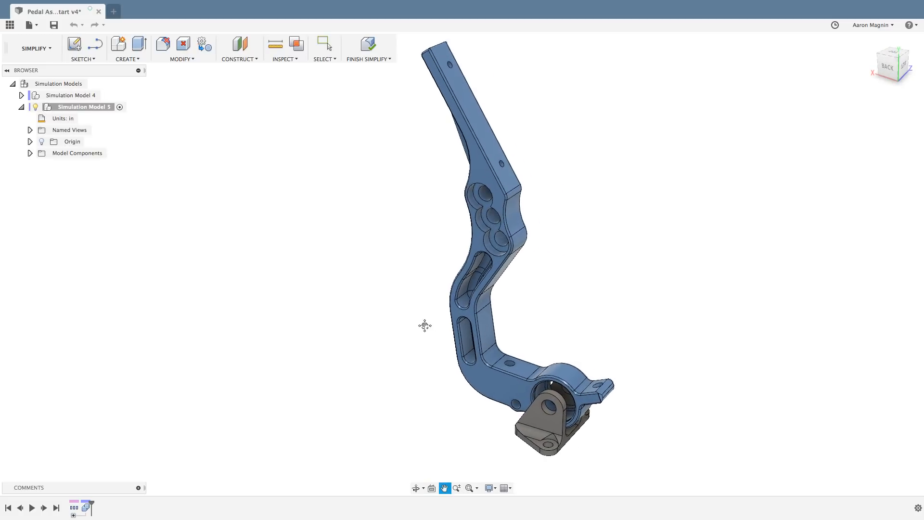
click(163, 43)
click(487, 238)
mouse_move(441, 270)
shift+middle_down()
mouse_move(429, 257)
mouse_move(423, 270)
shift+middle_up()
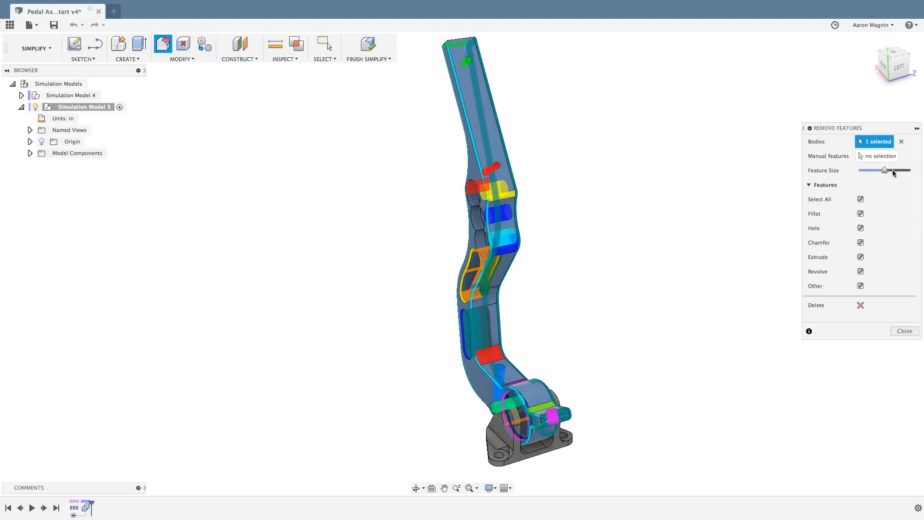
Step: Manually exclude the vertical bolt hole in the arm's lower section from the features marked for removal
click(877, 156)
scroll(498, 360, up, 3)
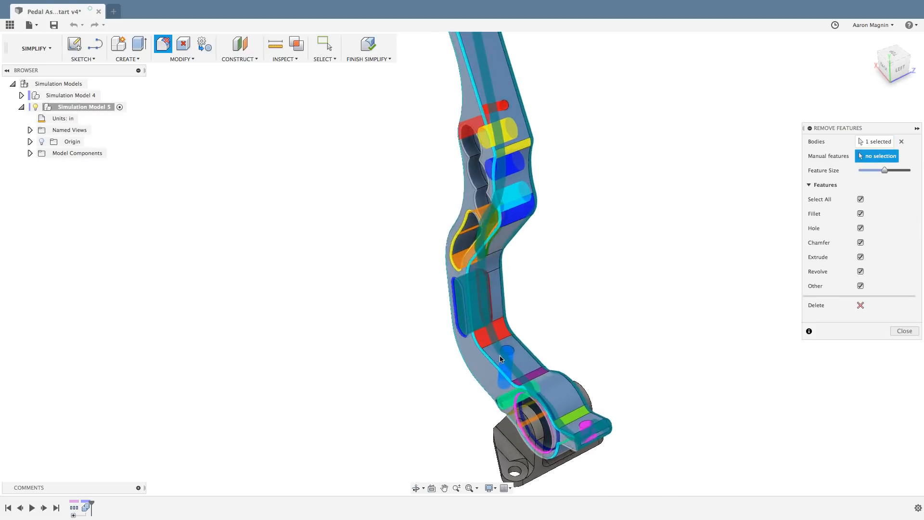
scroll(501, 356, up, 2)
click(508, 353)
scroll(620, 338, down, 2)
shift+middle_drag(620, 339, 574, 313)
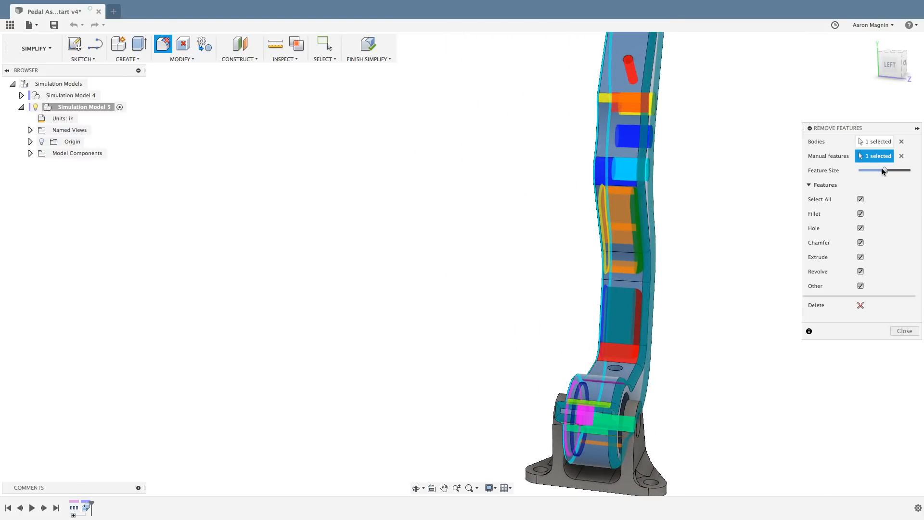
Step: Lower the feature size threshold slightly and delete all features marked for removal from the pedal arm body
shift+middle_drag(761, 194, 731, 190)
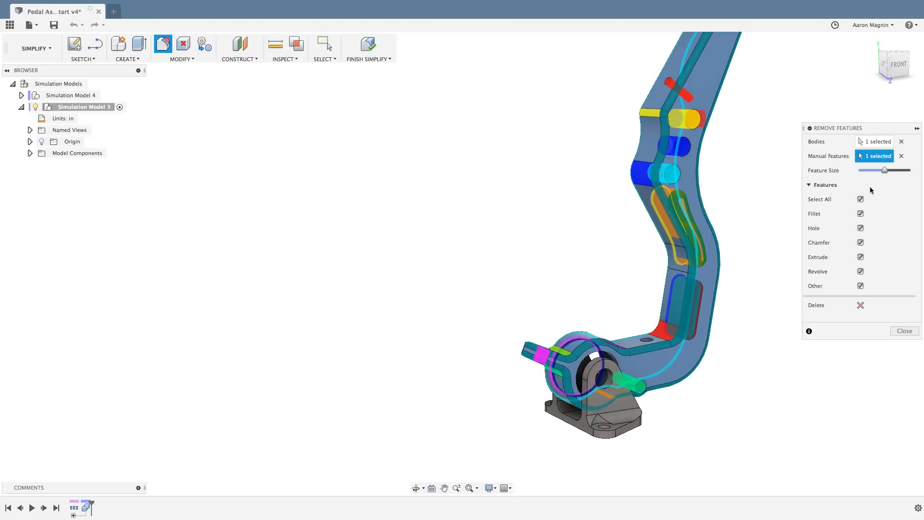
drag(884, 170, 880, 171)
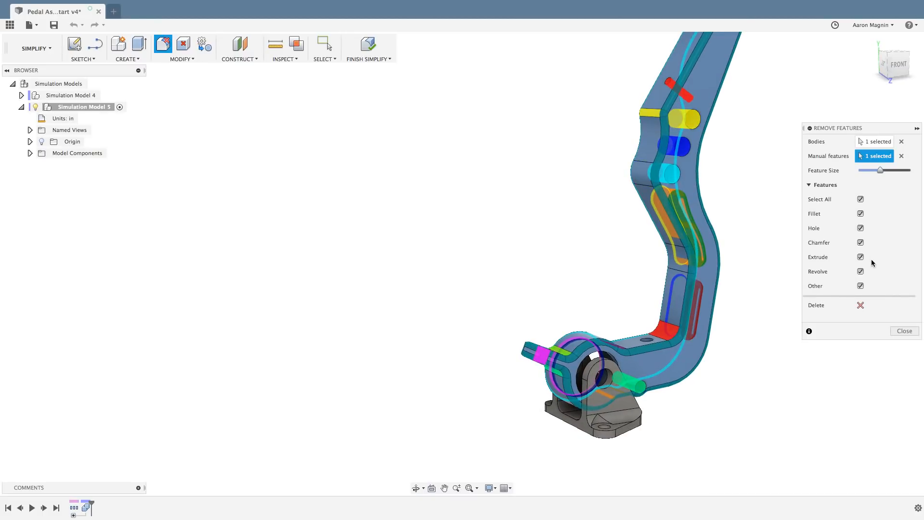
click(861, 306)
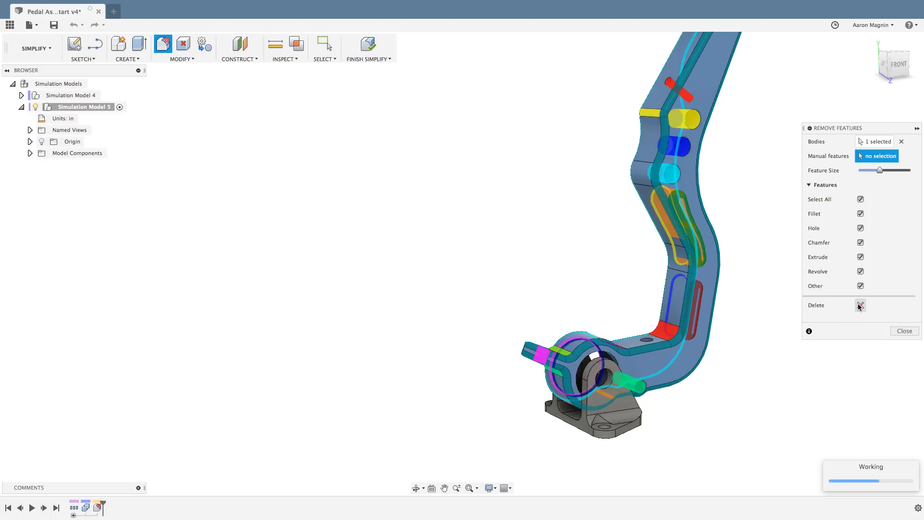
shift+middle_drag(555, 244, 530, 254)
click(900, 331)
shift+middle_drag(636, 302, 563, 285)
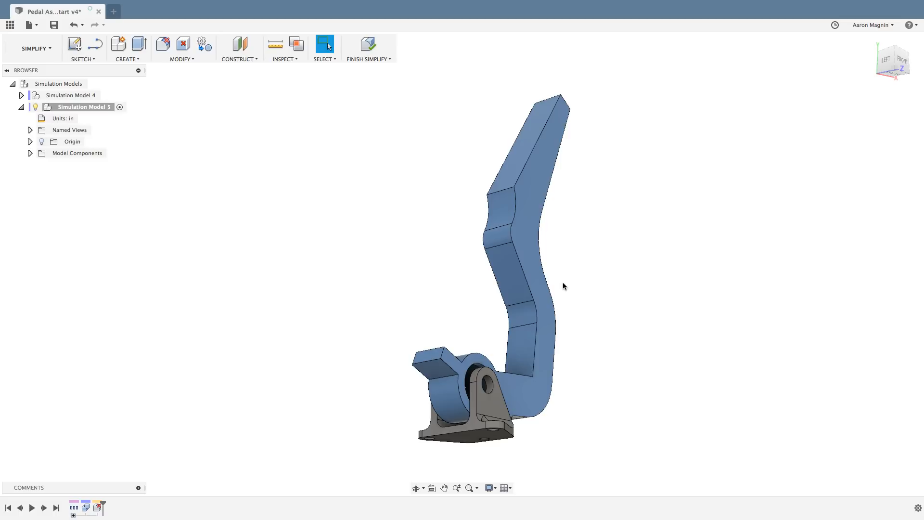
shift+middle_drag(563, 284, 555, 322)
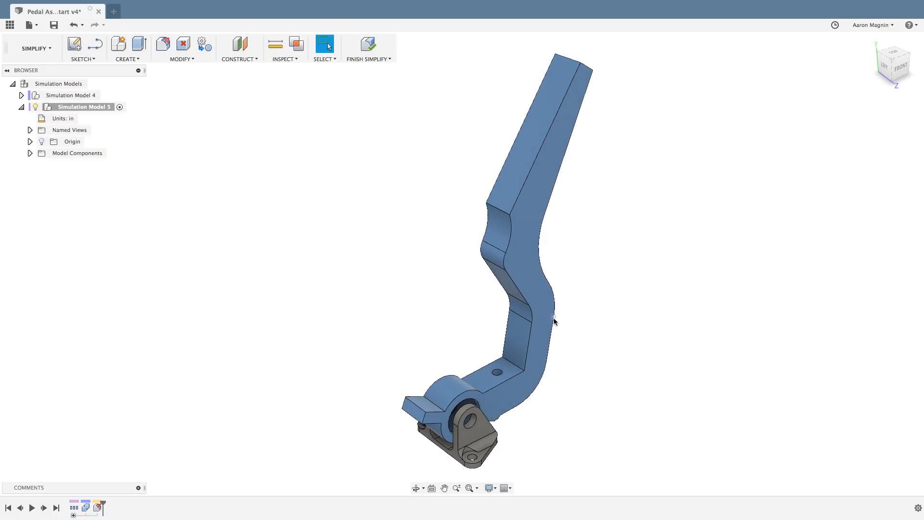
Step: Finish simplifying and solve Study 1 - Static Stress of Simulation Model 5 locally
click(367, 46)
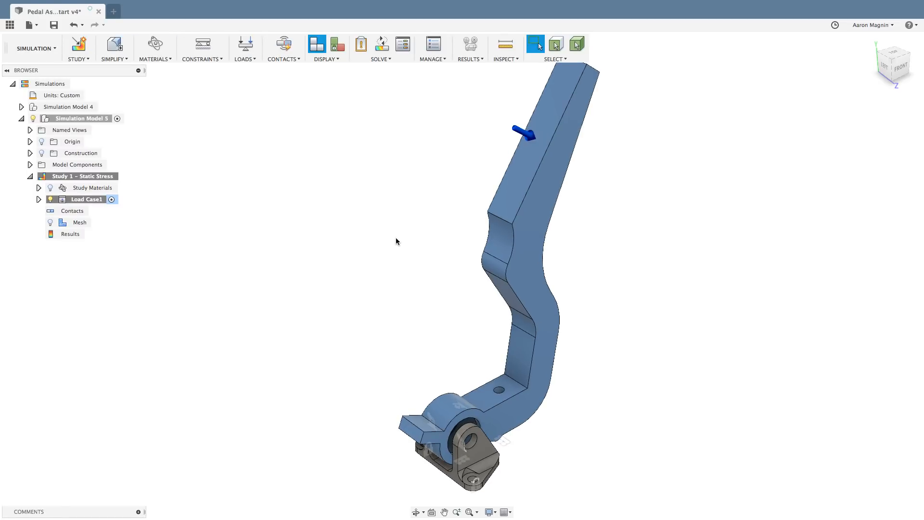
shift+middle_drag(396, 239, 478, 246)
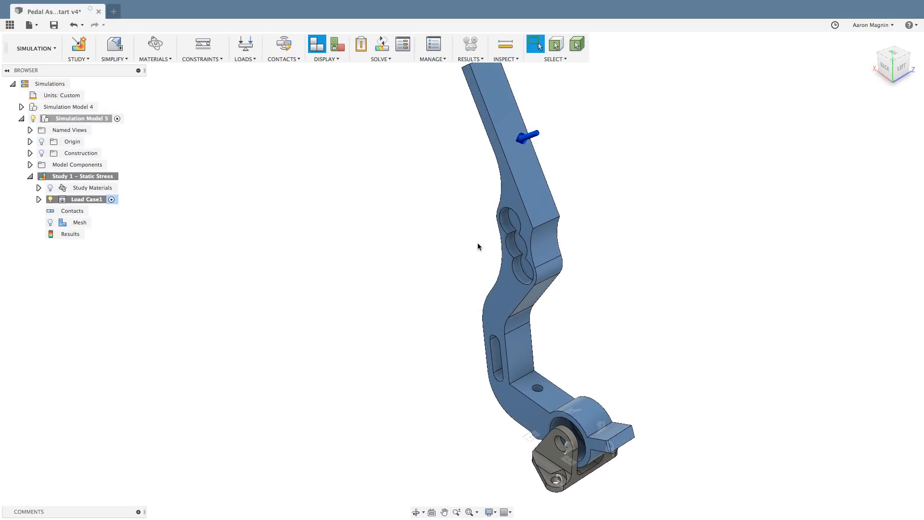
shift+middle_drag(477, 245, 414, 239)
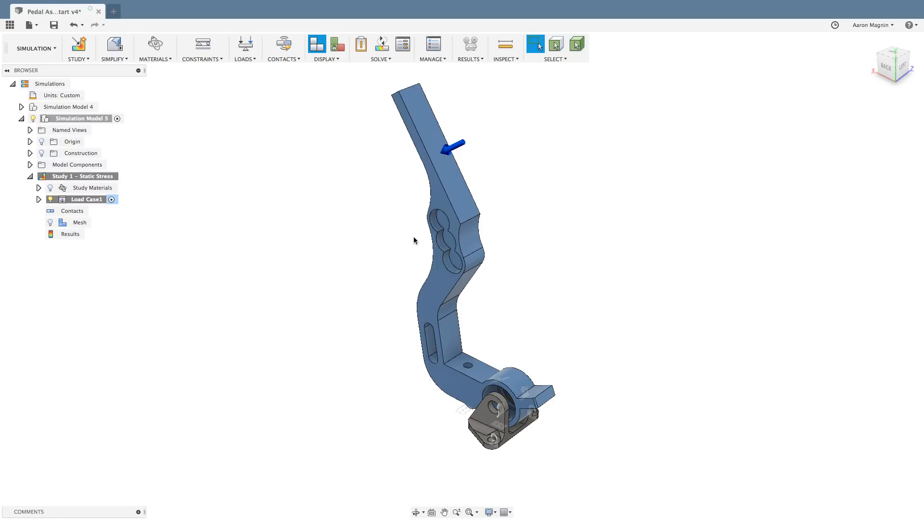
click(382, 46)
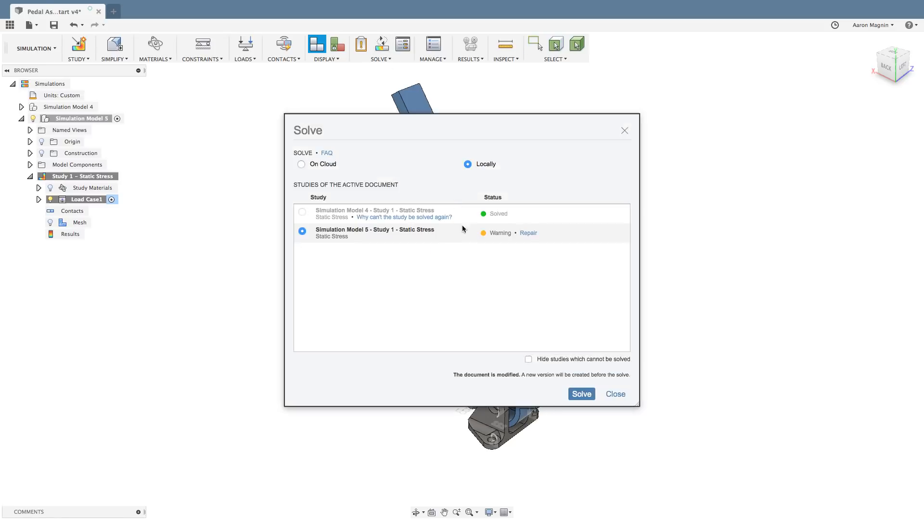
click(580, 394)
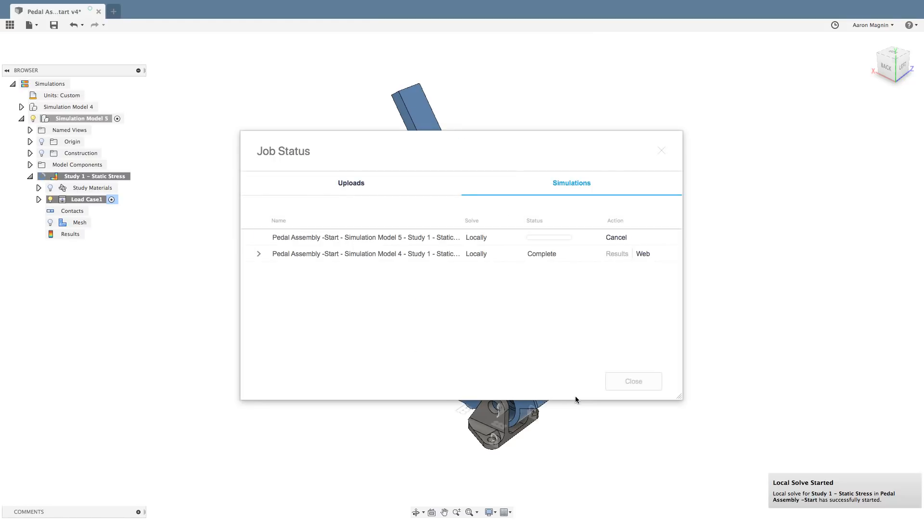
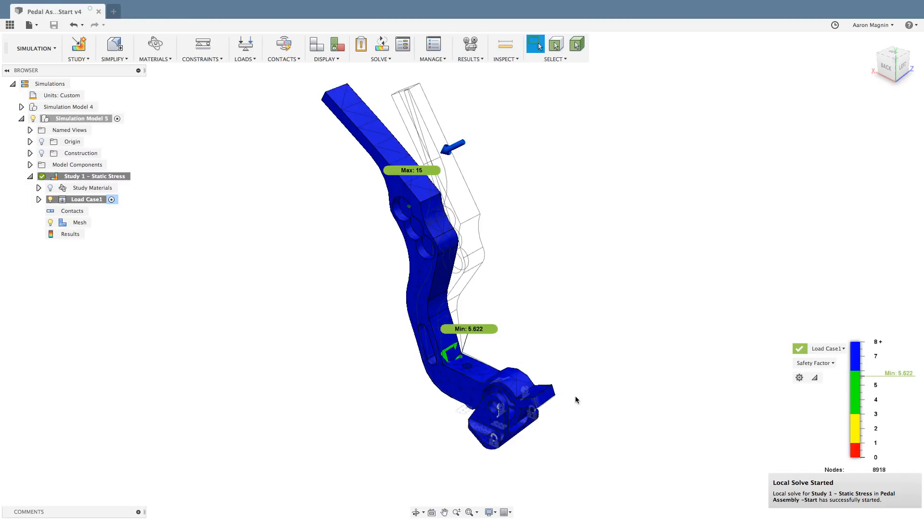
Step: Compare the Study 1 - Static Stress safety factor results of Simulation Model 4 and Simulation Model 5 side by side
shift+middle_drag(537, 353, 495, 356)
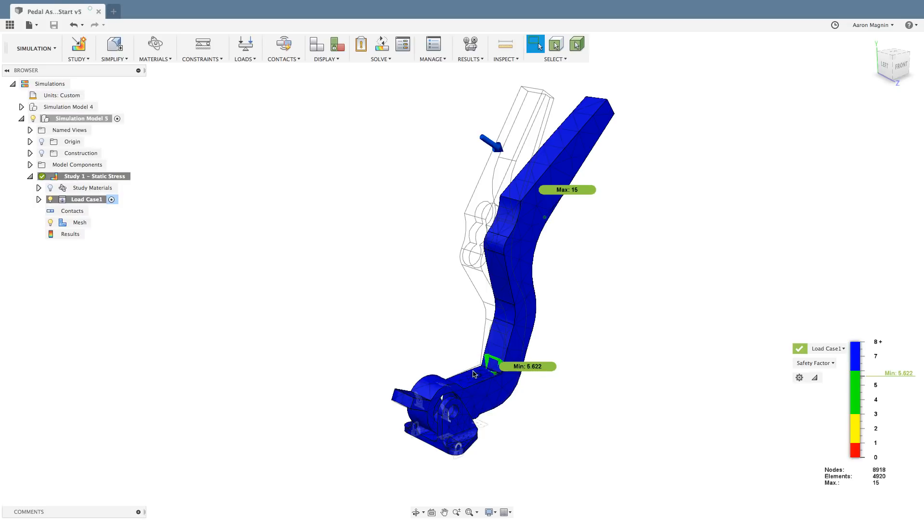
shift+middle_drag(465, 338, 437, 332)
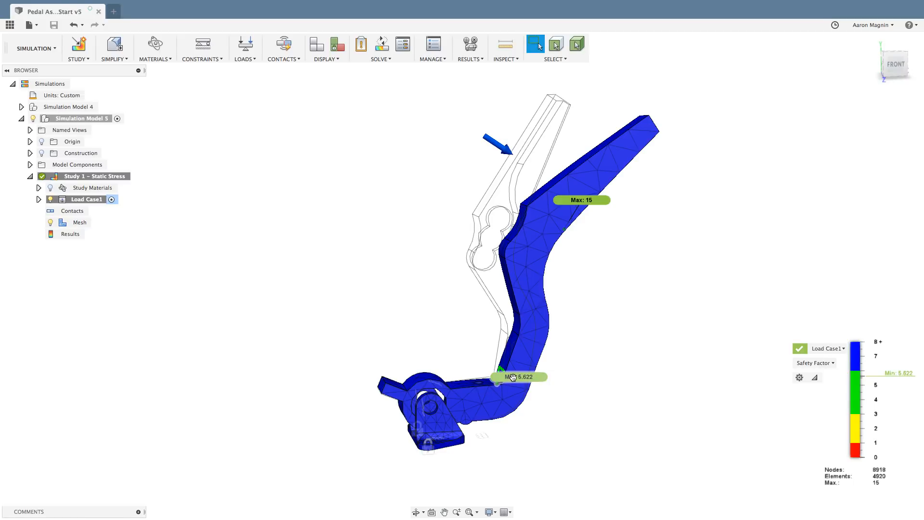
shift+middle_drag(415, 310, 436, 311)
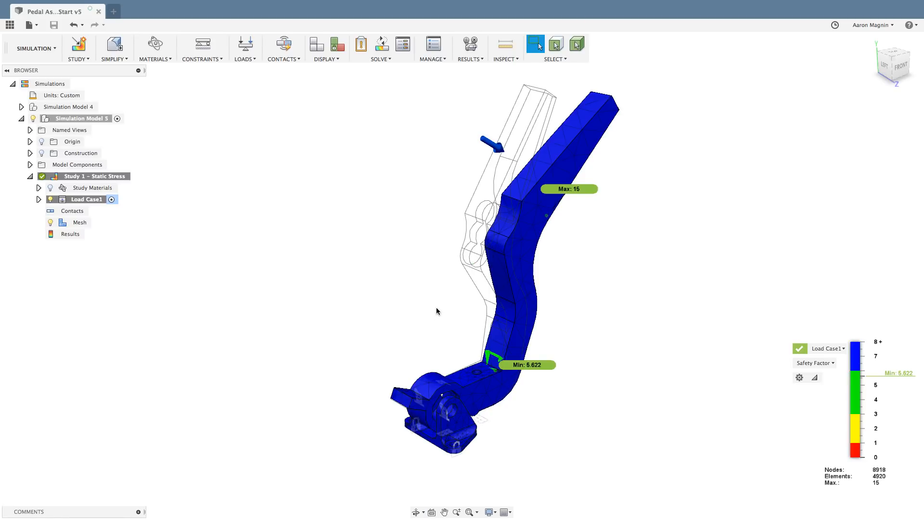
click(22, 107)
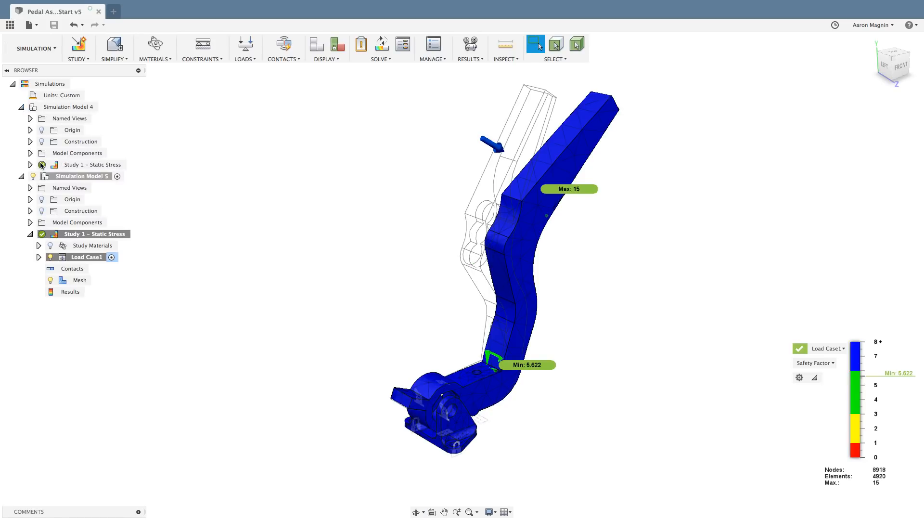
click(91, 167)
shift+click(88, 233)
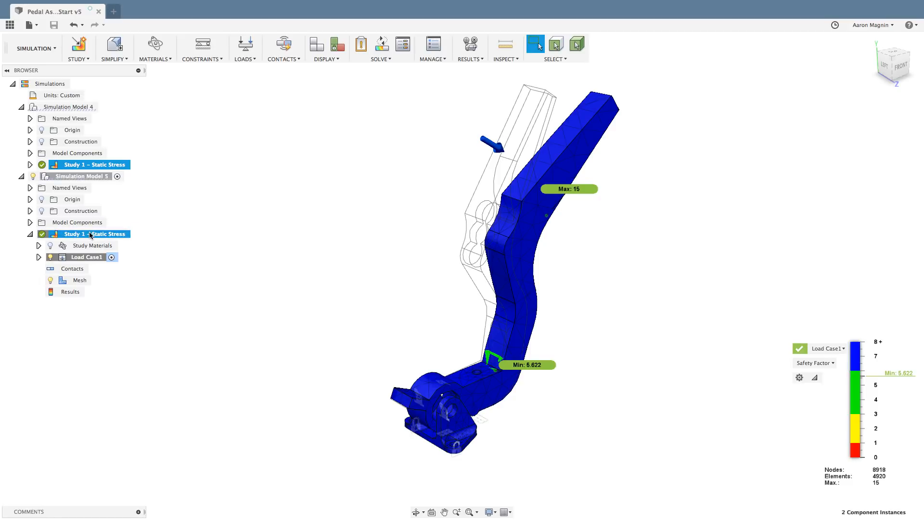
right_click(90, 234)
click(110, 241)
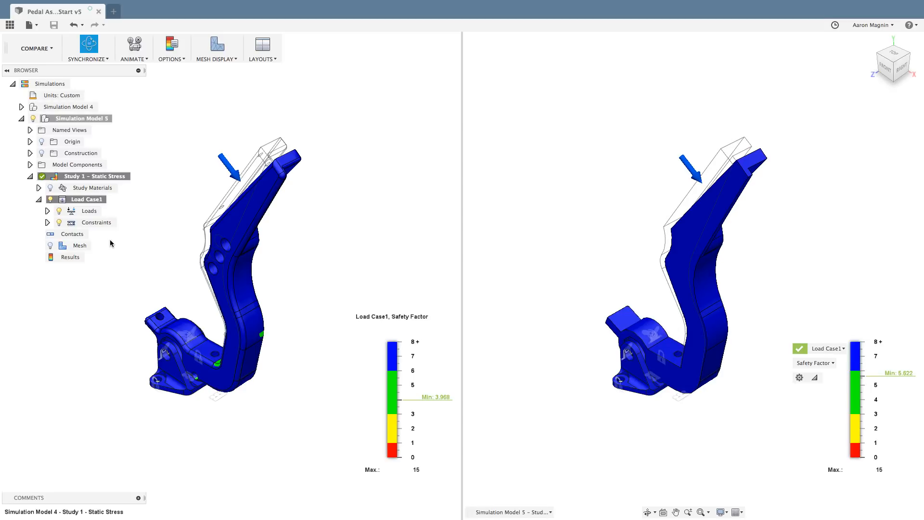
shift+middle_drag(378, 230, 450, 205)
mouse_move(394, 413)
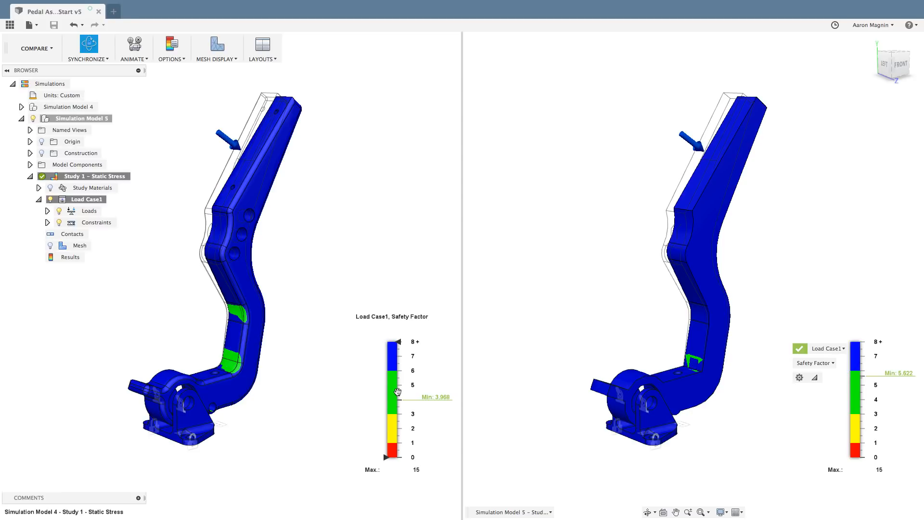
Step: Synchronize the result type and the min/max values between the two compared studies, and activate the Simulation Model 4 view
click(97, 58)
click(69, 77)
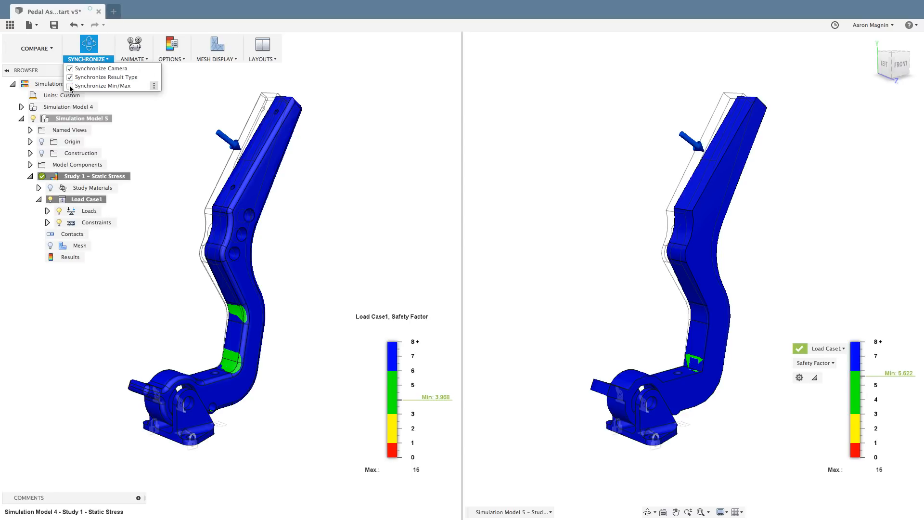
click(344, 282)
click(345, 282)
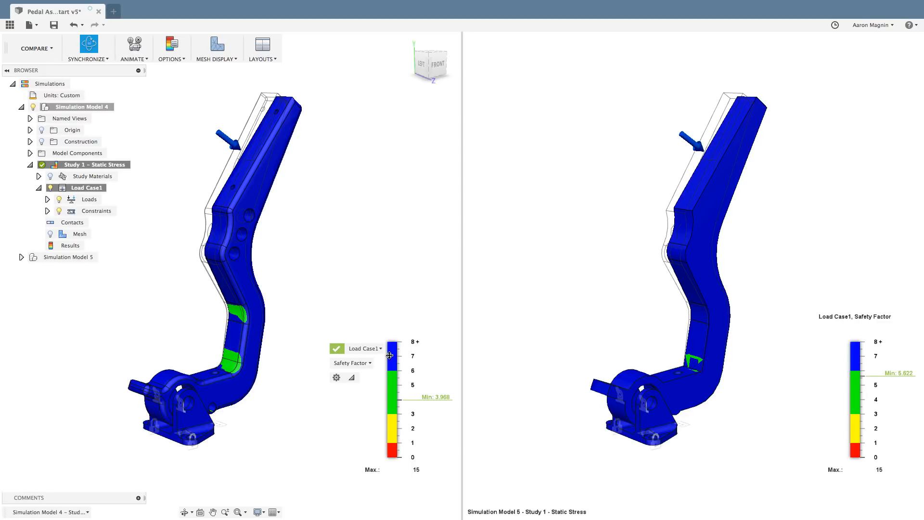
Step: Show the Von Mises stress result in both compared views and examine the stress around the pedal arm's lower bend
click(368, 363)
click(363, 385)
mouse_move(382, 235)
shift+middle_down()
mouse_move(361, 227)
mouse_move(398, 238)
shift+middle_up()
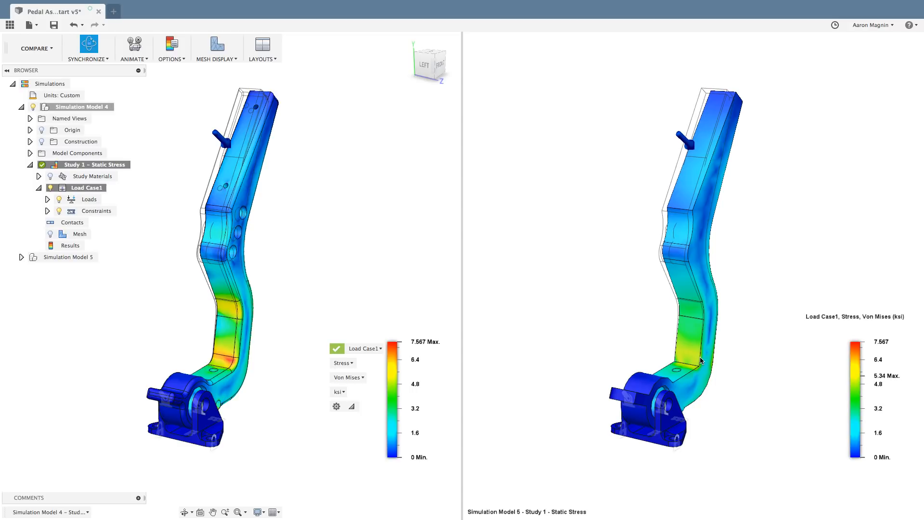
mouse_move(694, 351)
shift+middle_down()
mouse_move(666, 332)
mouse_move(645, 344)
mouse_move(697, 356)
shift+middle_up()
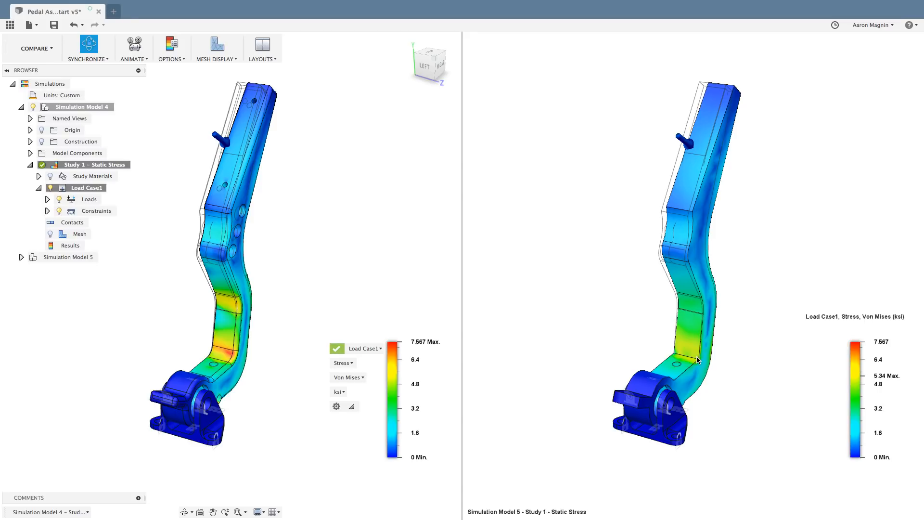
click(620, 342)
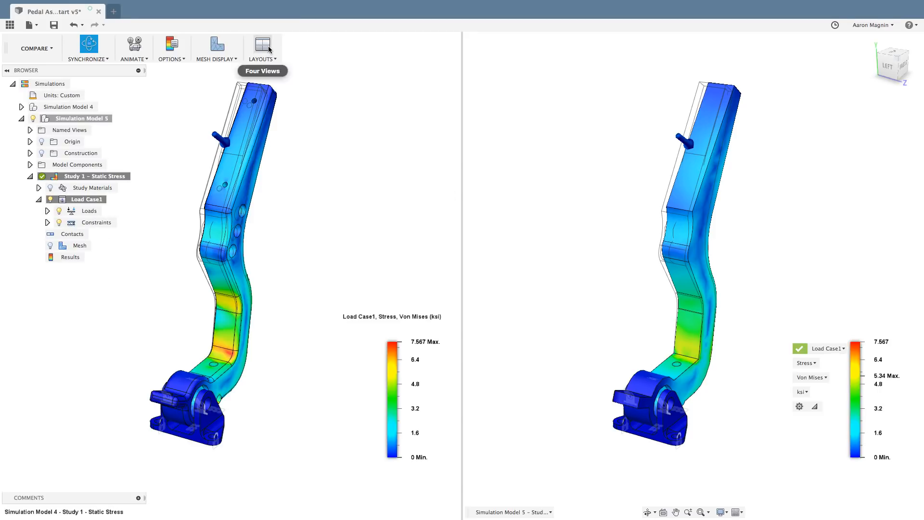
click(324, 194)
mouse_move(325, 193)
shift+middle_down()
mouse_move(293, 176)
mouse_move(309, 185)
mouse_move(437, 186)
mouse_move(406, 173)
mouse_move(338, 183)
shift+middle_up()
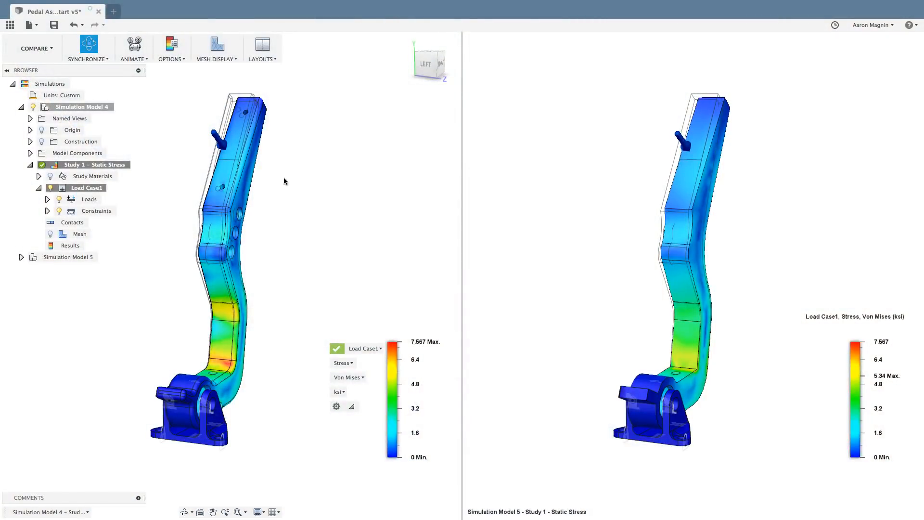
Step: Open the Crane Hook design from the Live Stream folder
click(10, 25)
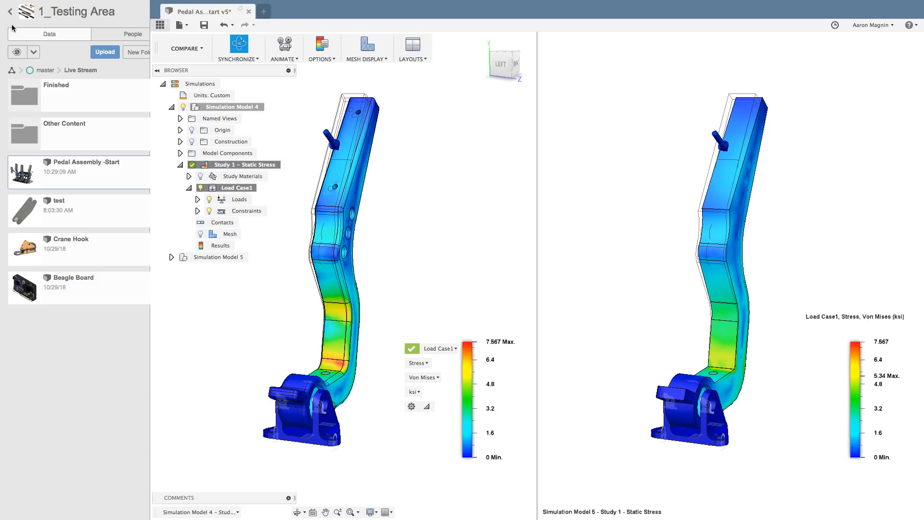
double_click(79, 250)
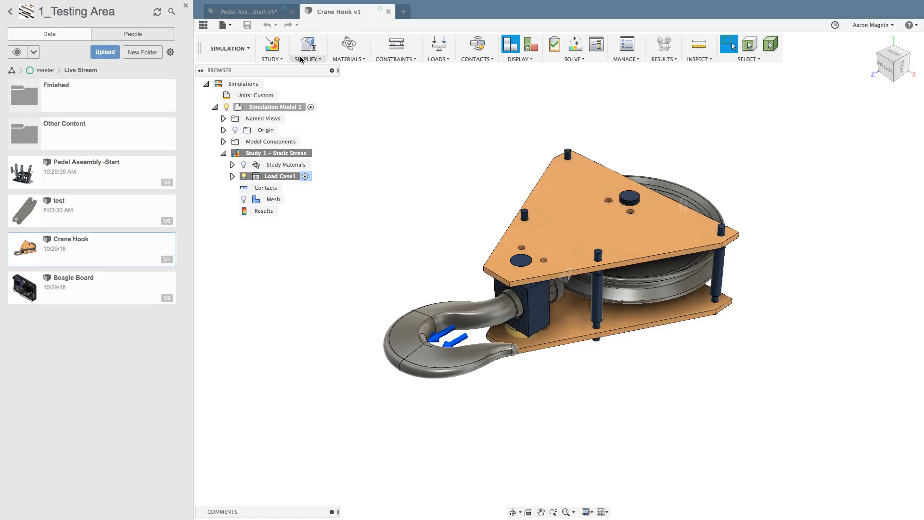
click(277, 61)
Step: Enter the Simplify environment, create a new simulation model of the crane hook assembly, and close the data panel
click(309, 43)
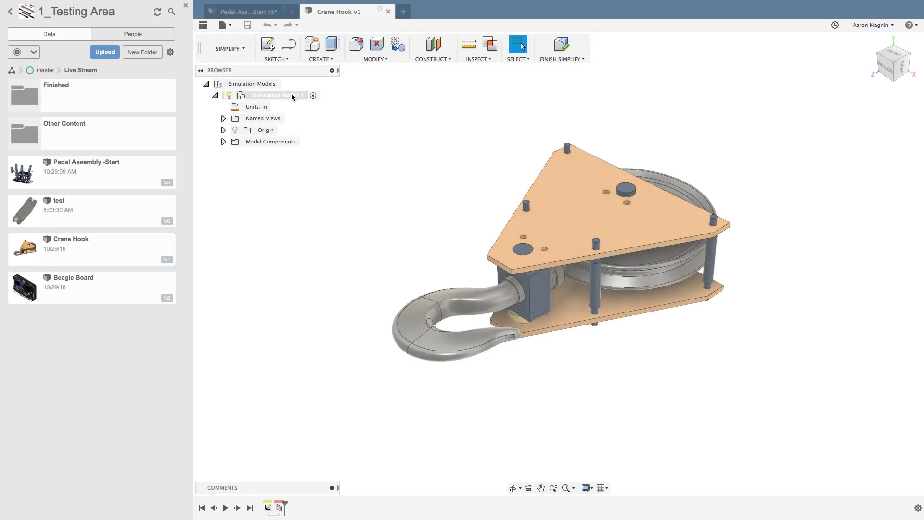
right_click(291, 96)
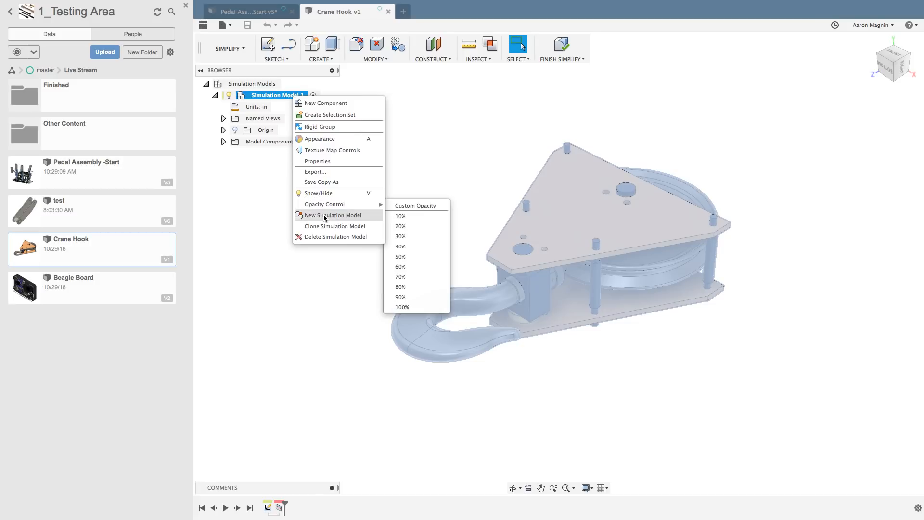
click(327, 215)
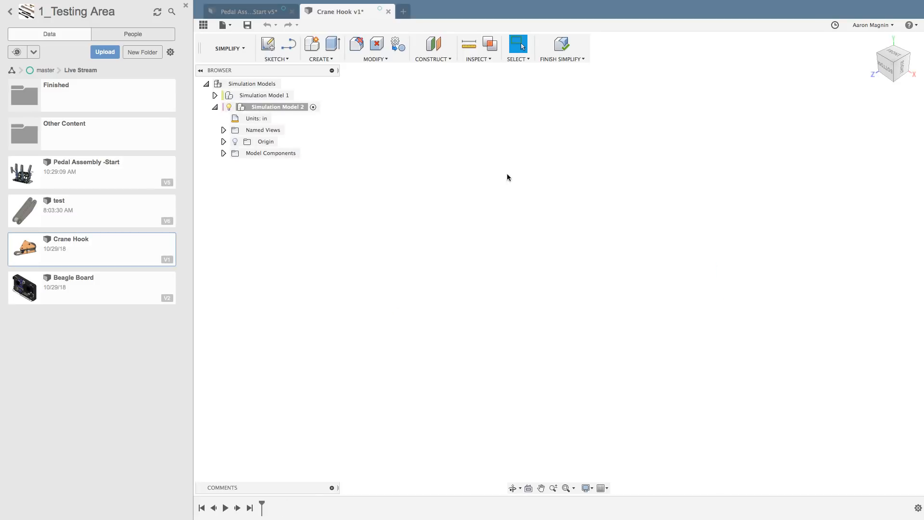
shift+middle_drag(464, 194, 673, 327)
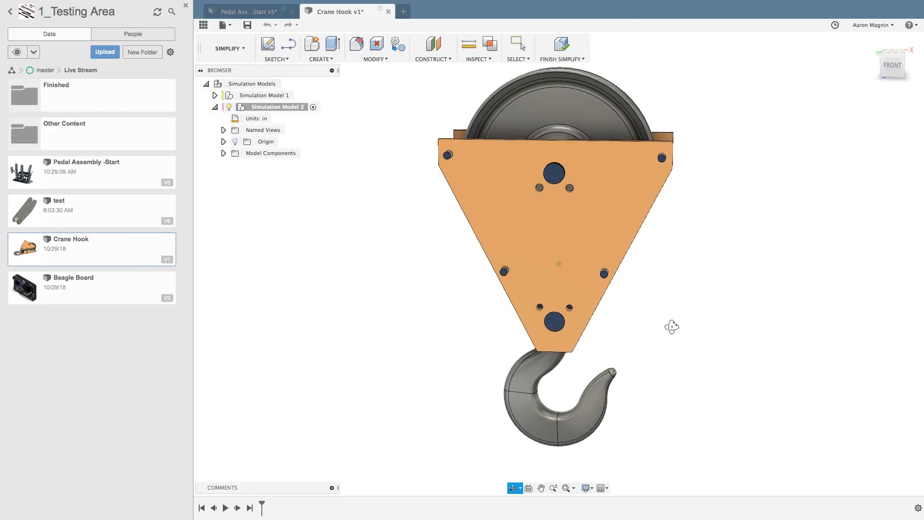
middle_drag(448, 340, 413, 335)
click(186, 6)
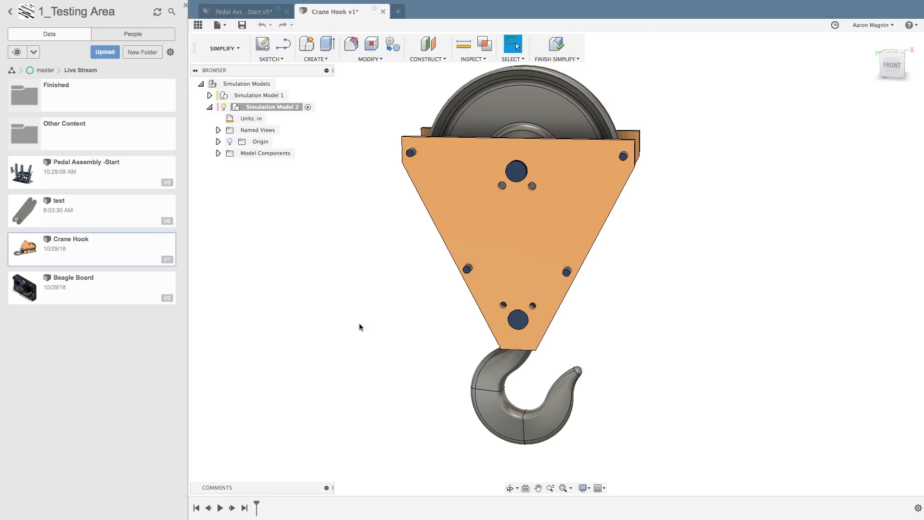
shift+middle_drag(330, 324, 327, 328)
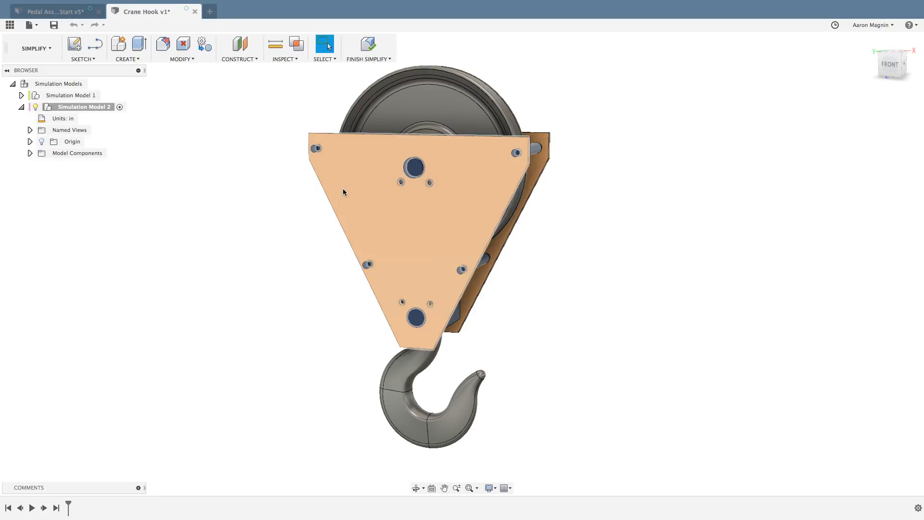
Step: Finish simplifying and create a Static Stress study for the new crane hook simulation model
click(363, 48)
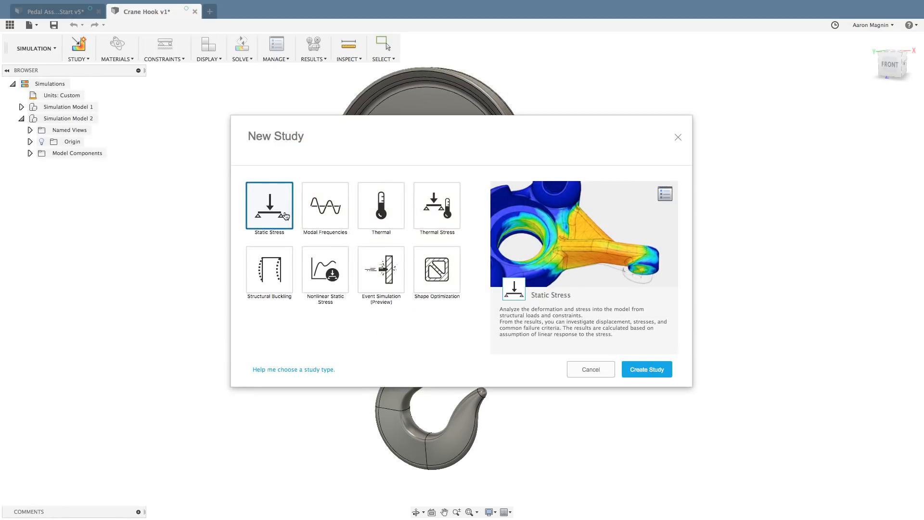
click(639, 370)
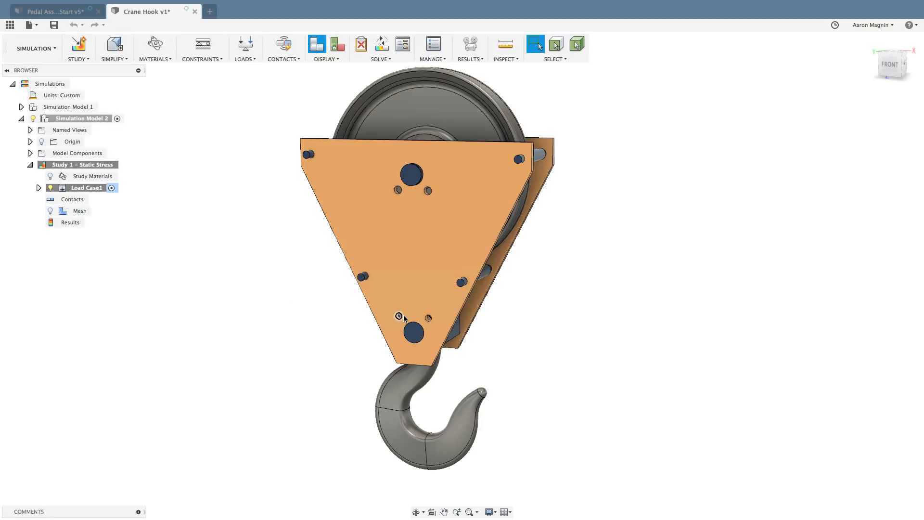
shift+middle_drag(386, 323, 326, 373)
scroll(405, 414, up, 3)
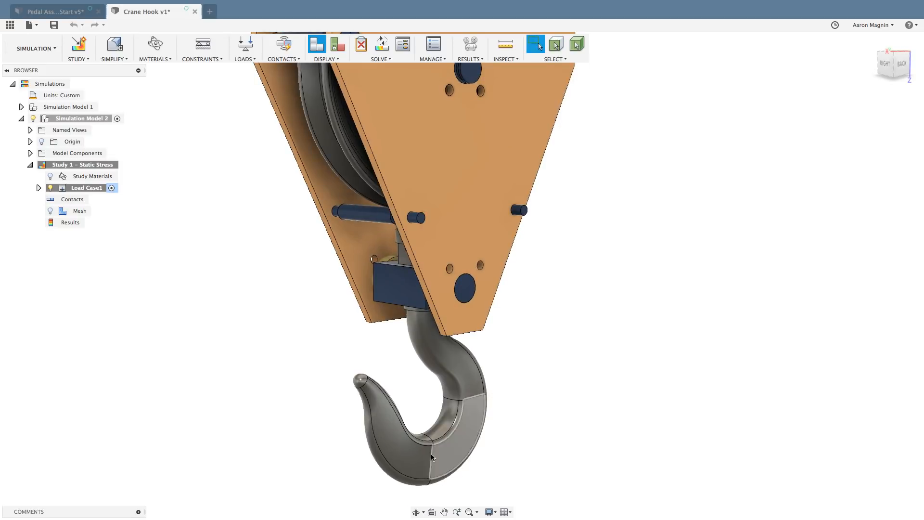
click(440, 437)
click(442, 443)
click(444, 451)
shift+middle_drag(361, 441, 542, 437)
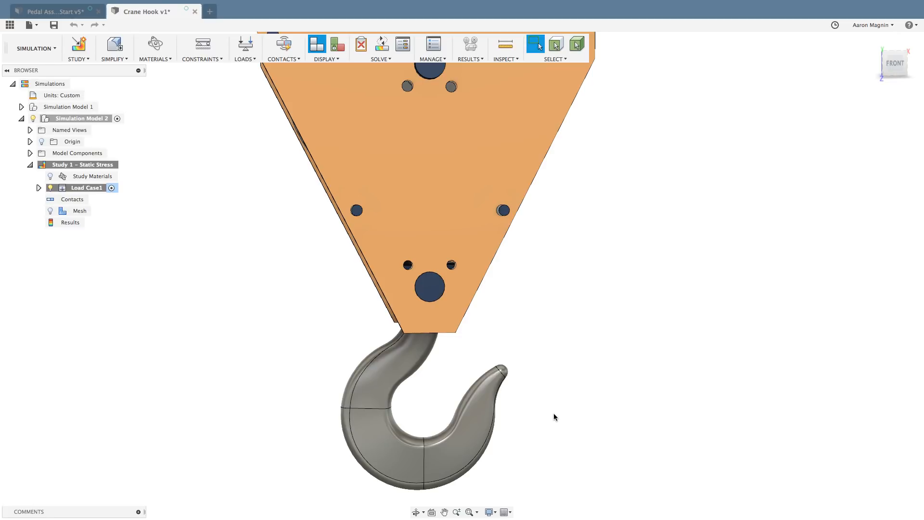
scroll(553, 413, down, 2)
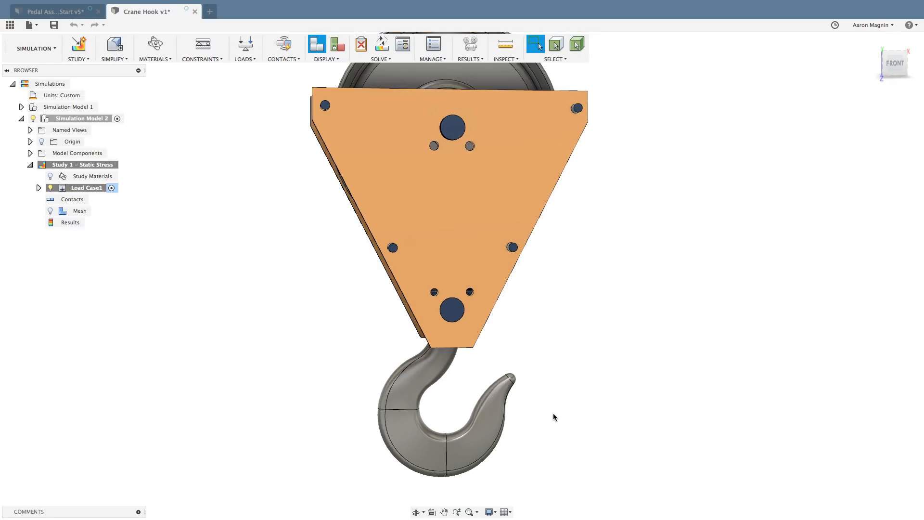
shift+middle_drag(556, 363, 515, 357)
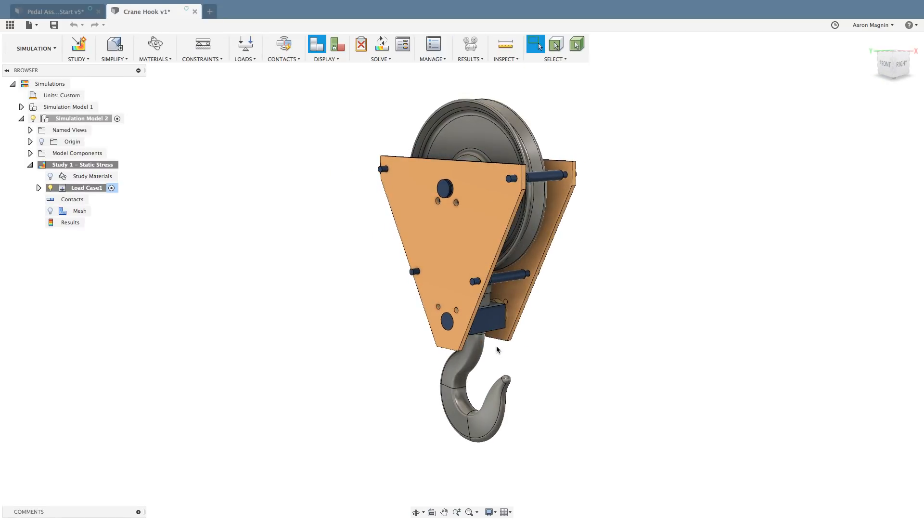
Step: Apply a Fixed constraint in all three axes to the groove face of the pulley wheel
key(c)
shift+middle_drag(599, 266, 572, 287)
scroll(479, 187, up, 2)
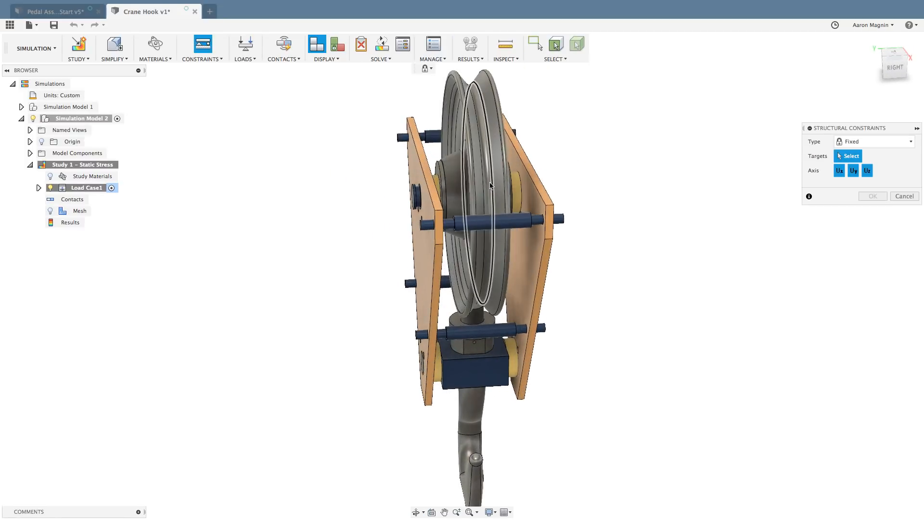
click(490, 187)
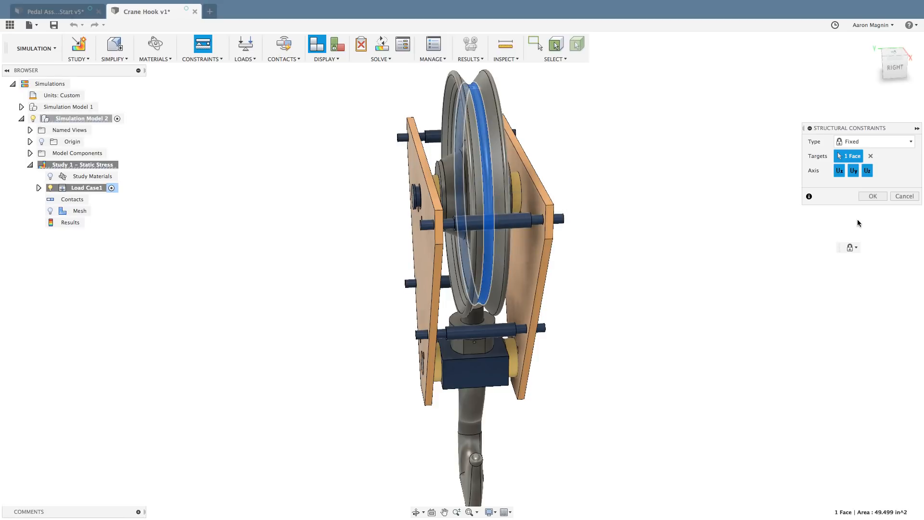
click(873, 196)
Step: Try to set up a force on the hook's two lower front faces with a reference face, and clear the targets
mouse_move(605, 241)
shift+middle_down()
mouse_move(634, 228)
mouse_move(608, 243)
shift+middle_up()
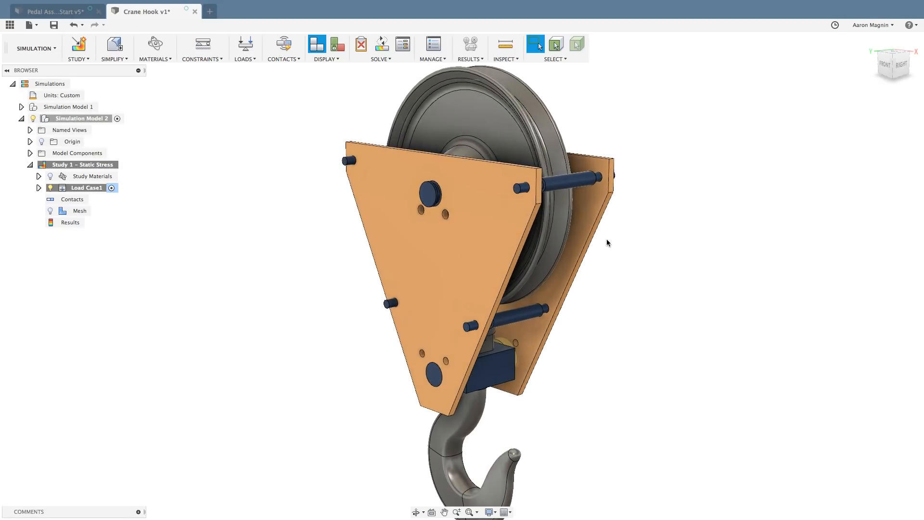
key(l)
middle_drag(609, 297, 539, 316)
scroll(539, 316, up, 3)
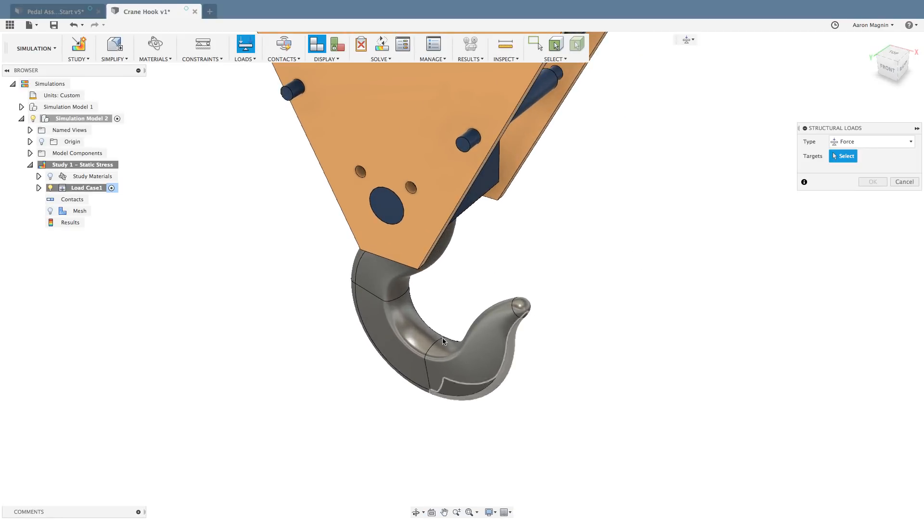
click(417, 336)
click(445, 357)
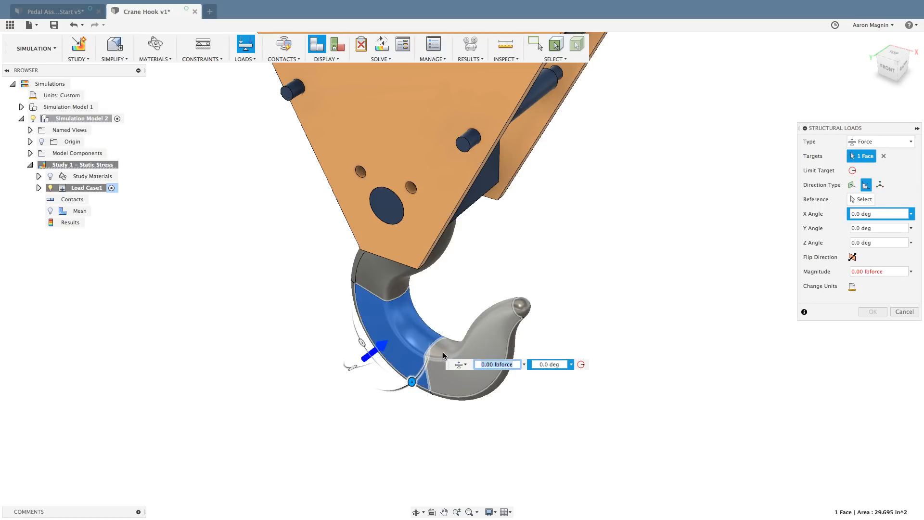
shift+middle_drag(446, 304, 472, 288)
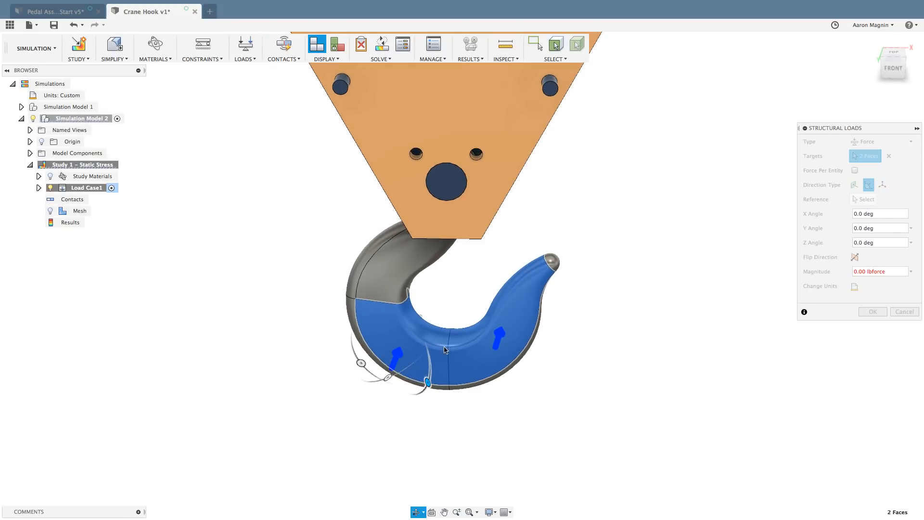
key(Tab)
key(Tab)
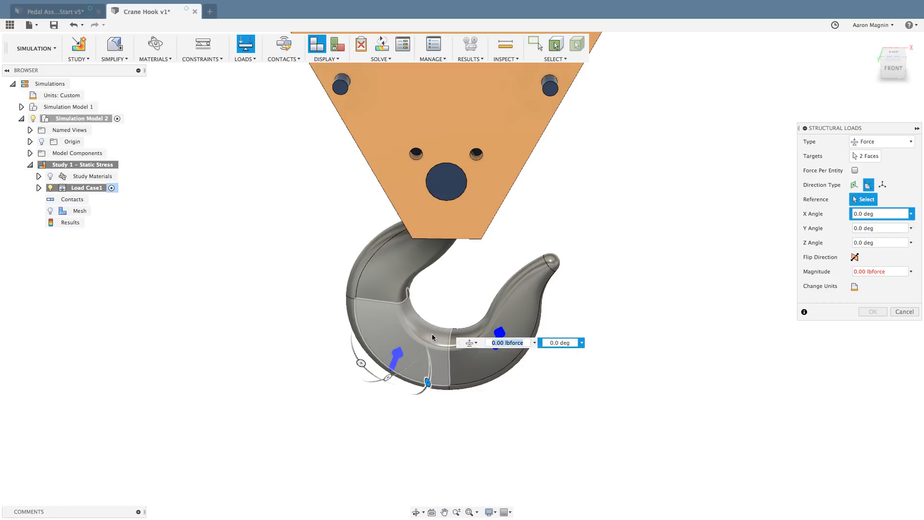
click(467, 362)
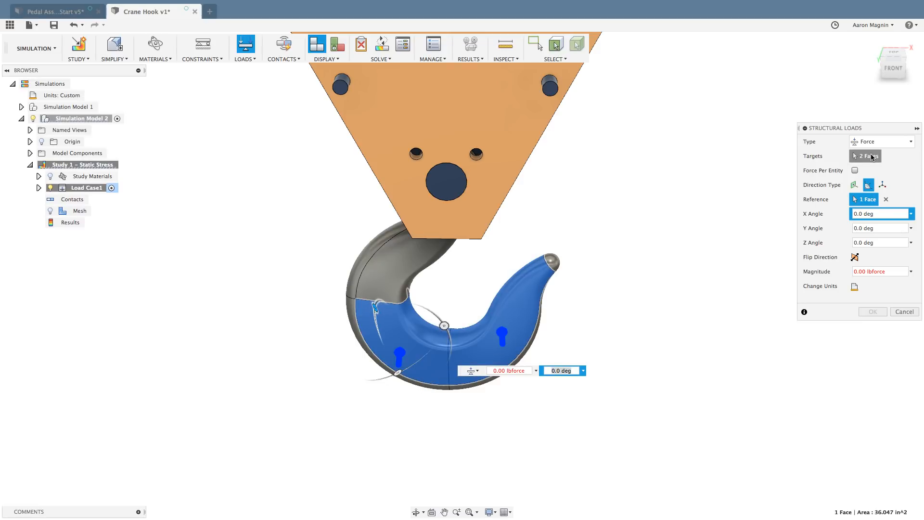
click(859, 161)
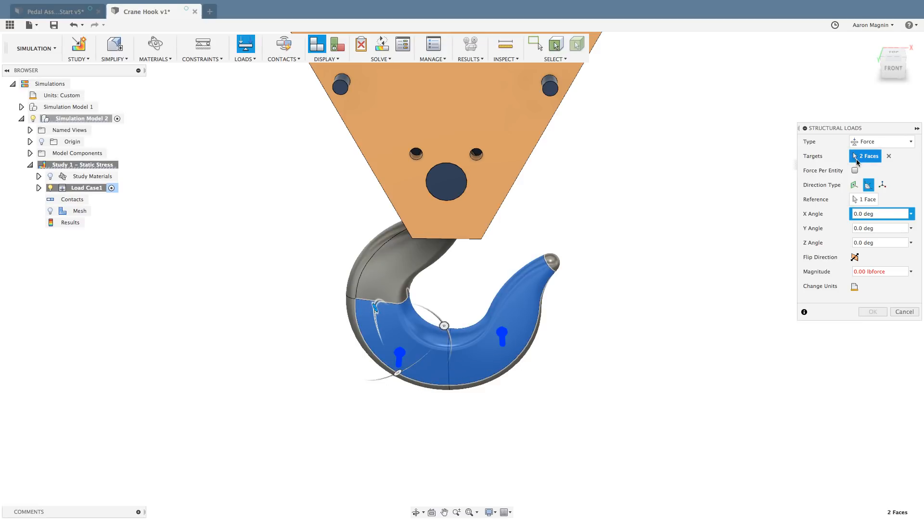
click(889, 157)
Step: Target only the hook's lower curved face beside the split edge with the force and enable Limit Target
shift+middle_drag(693, 233, 687, 236)
middle_drag(516, 220, 495, 270)
scroll(495, 270, up, 5)
scroll(495, 270, up, 2)
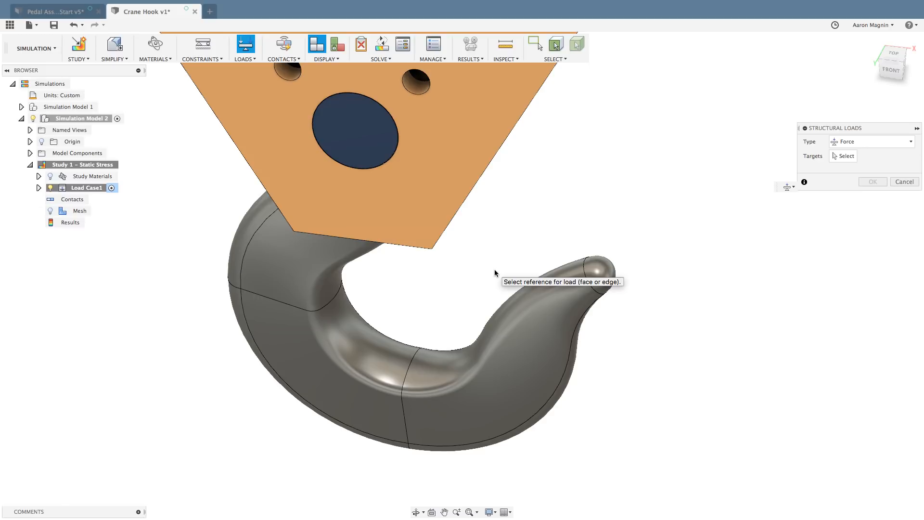
click(373, 365)
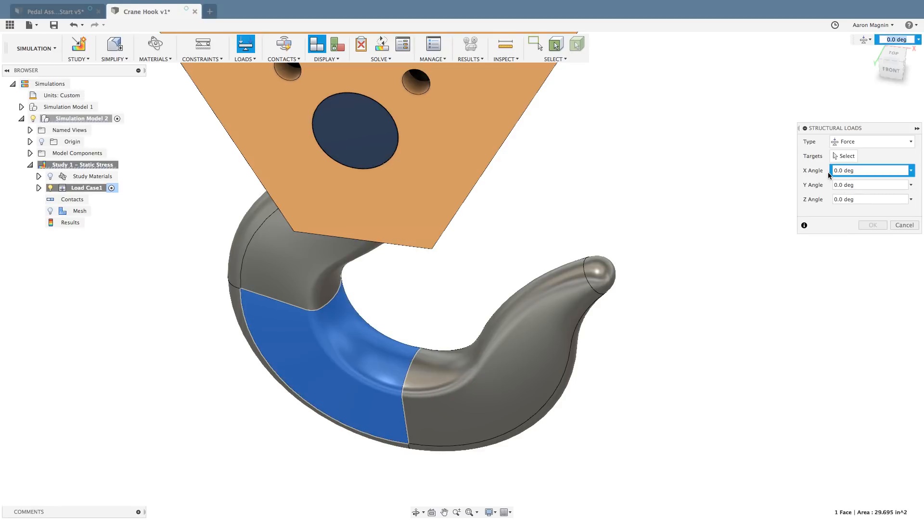
click(350, 362)
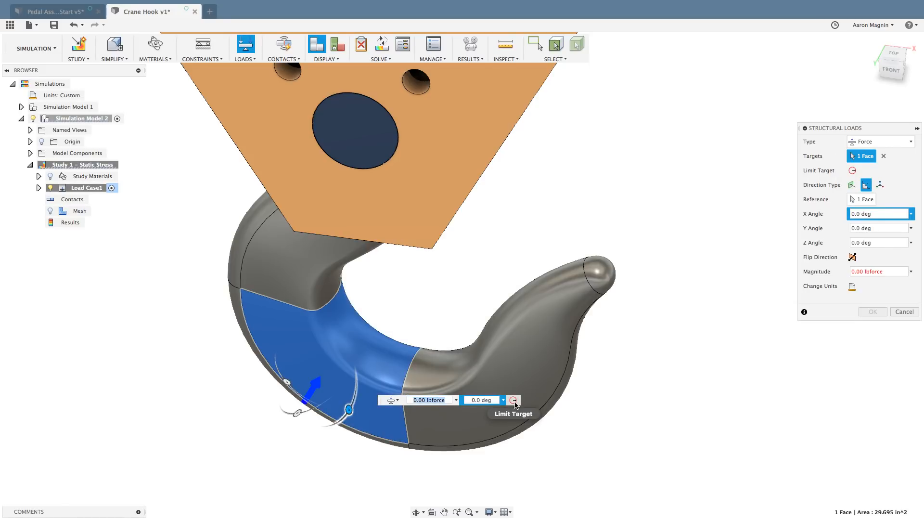
click(513, 400)
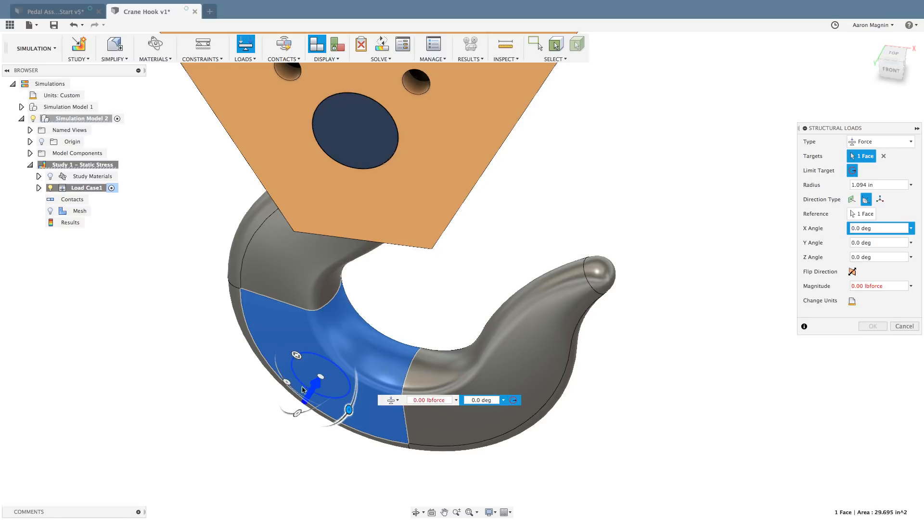
Step: Move the limited load area onto the hook's inner curve, tilt it to a -5.8 deg Z angle and enlarge its radius to 1.441 in
drag(322, 379, 377, 359)
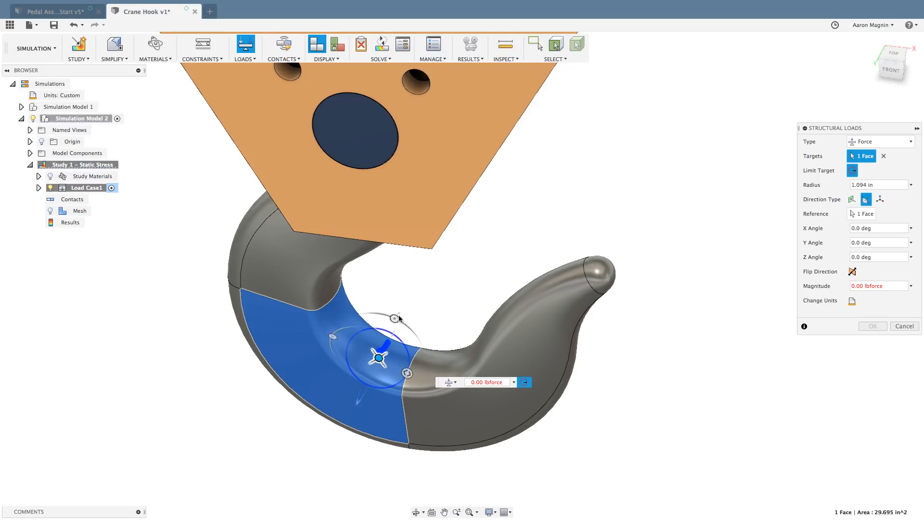
mouse_move(395, 320)
mouse_down()
mouse_move(406, 317)
mouse_move(398, 321)
mouse_up()
mouse_move(408, 376)
mouse_down()
mouse_move(471, 399)
mouse_move(560, 413)
mouse_move(407, 356)
mouse_move(419, 365)
mouse_up()
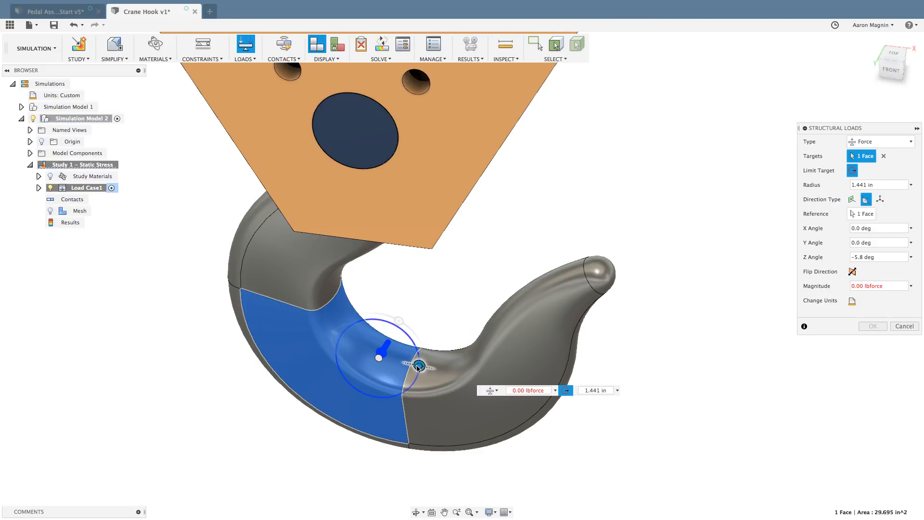
Step: Try to place the limited load area across the hook's split edge and reference the neighbouring face, and cancel the force
shift+middle_drag(447, 317, 448, 311)
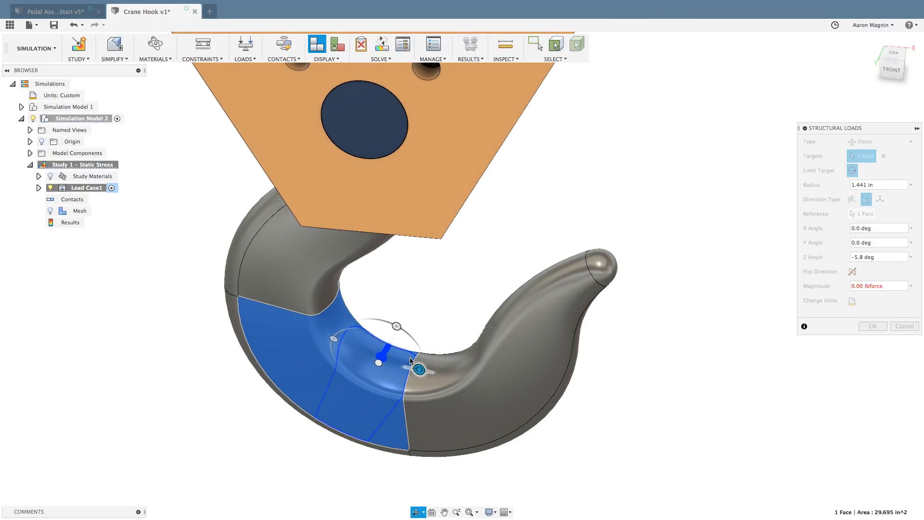
click(395, 363)
drag(378, 362, 415, 367)
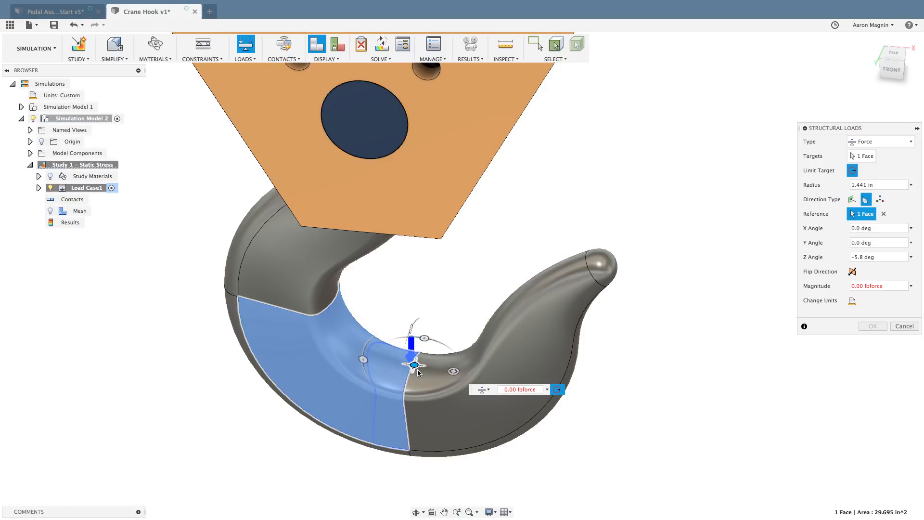
click(431, 376)
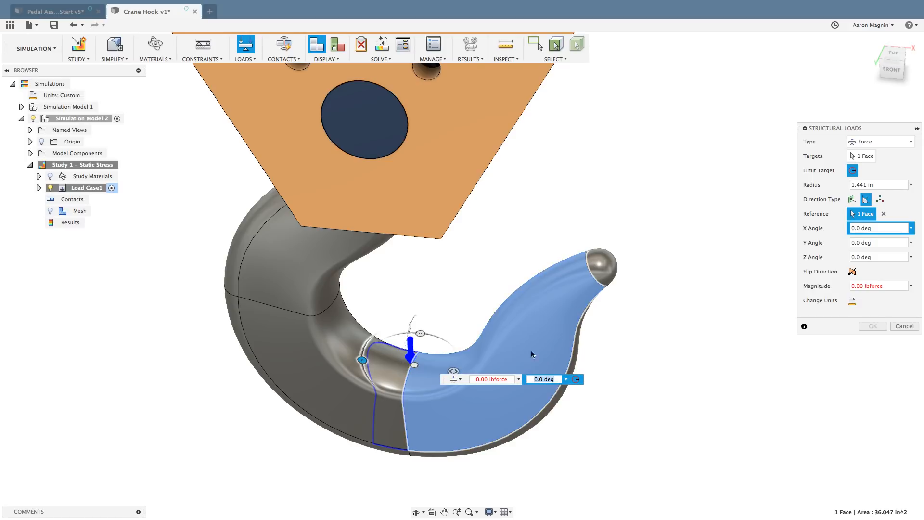
click(904, 326)
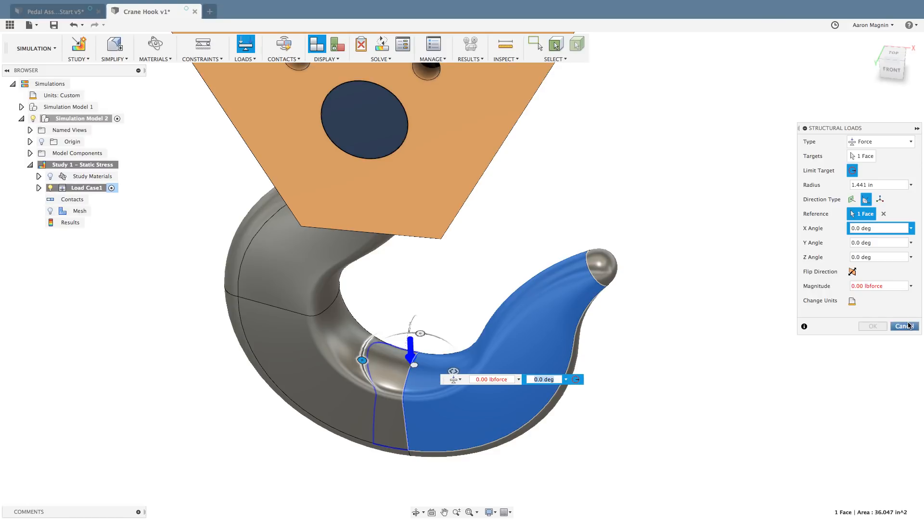
Step: Return to the Simplify environment and start a sketch on the front face of the orange side plate
shift+middle_drag(722, 377, 636, 357)
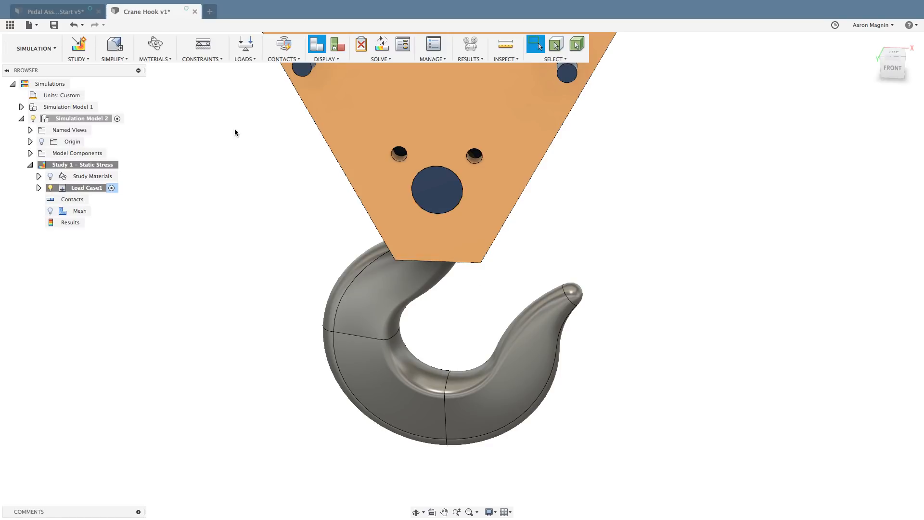
click(120, 50)
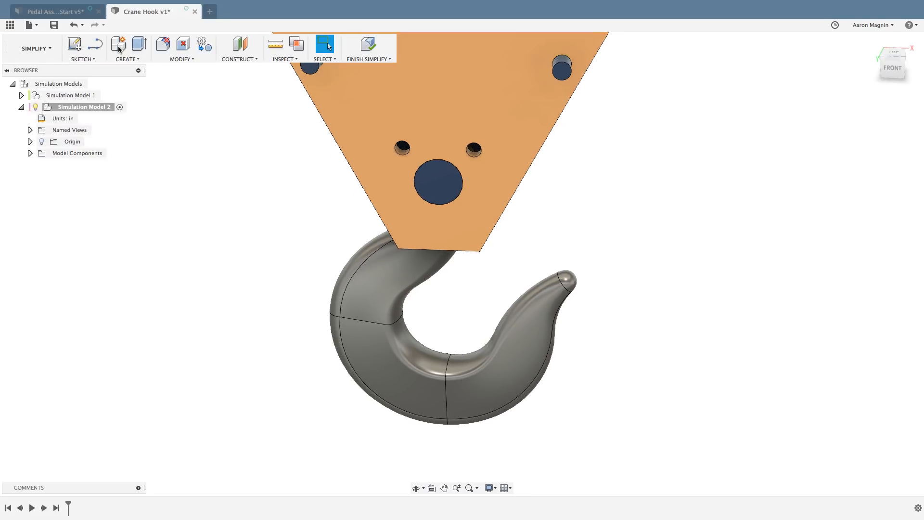
click(75, 46)
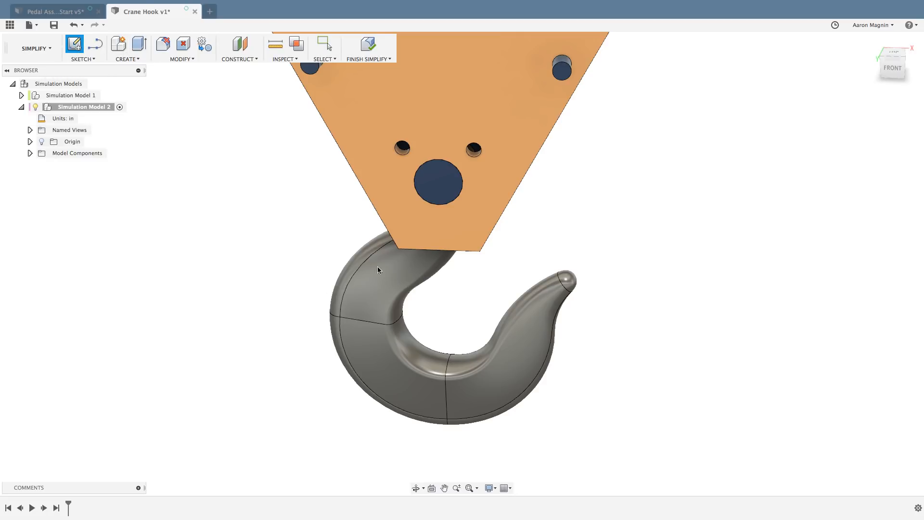
click(431, 220)
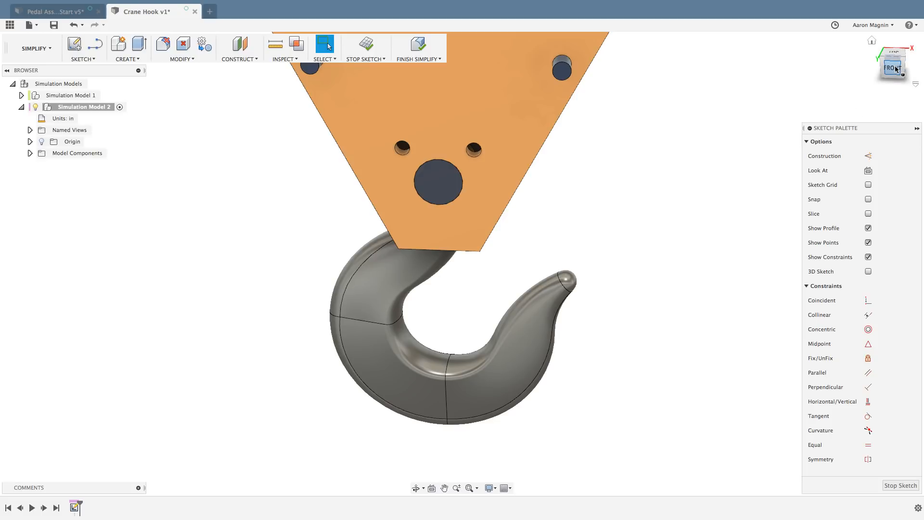
Step: Sketch a circle centred where the split edge meets the hook's inner curve, and finish the sketch
click(896, 69)
middle_drag(660, 413, 649, 248)
scroll(650, 249, down, 1)
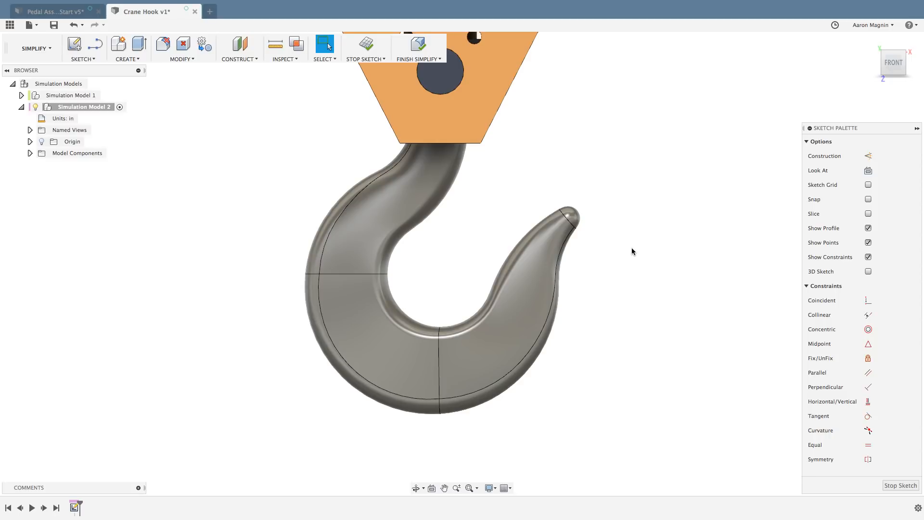
key(s)
click(666, 267)
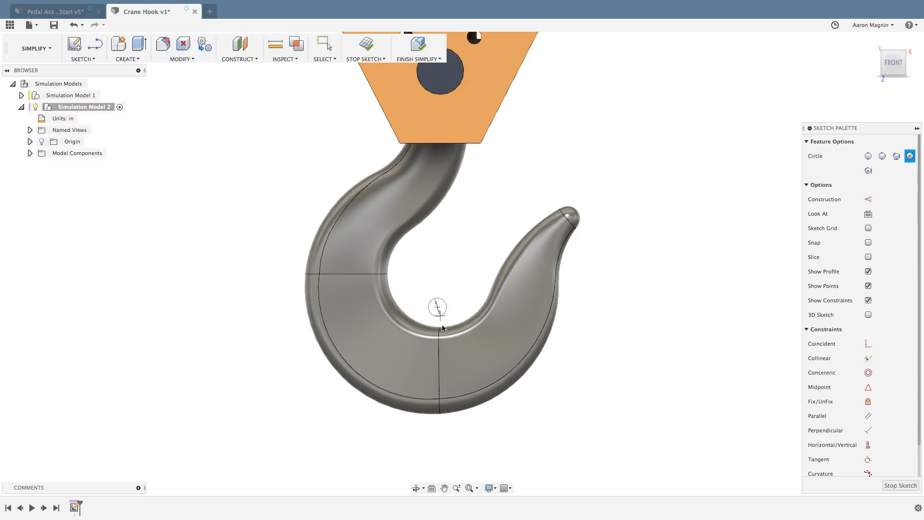
click(443, 352)
shift+middle_drag(494, 234, 467, 255)
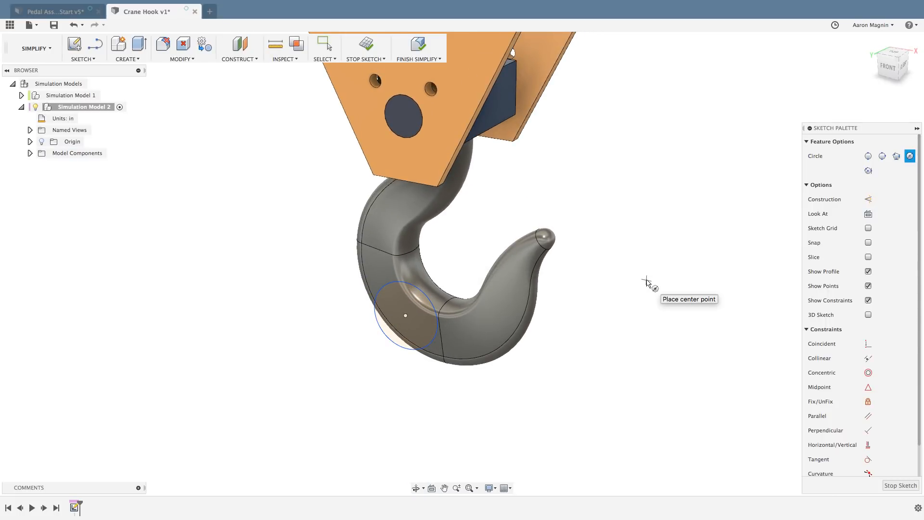
key(s)
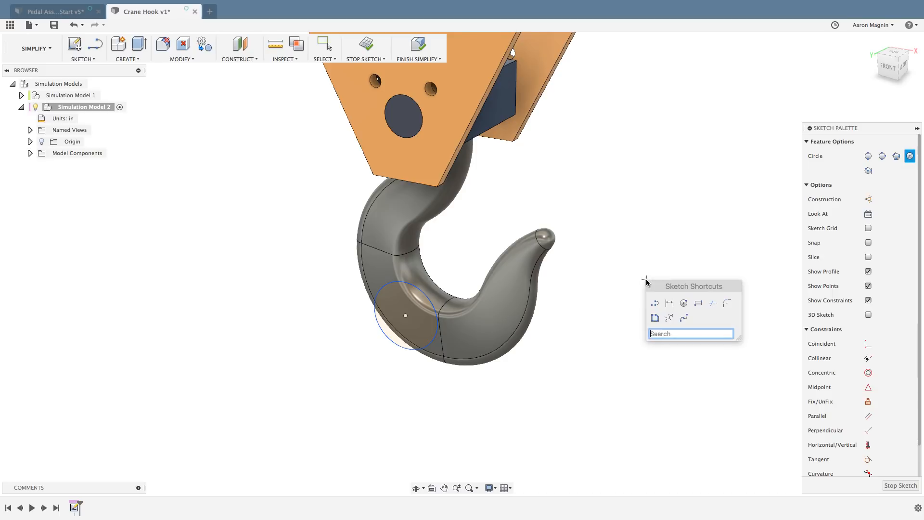
key(Escape)
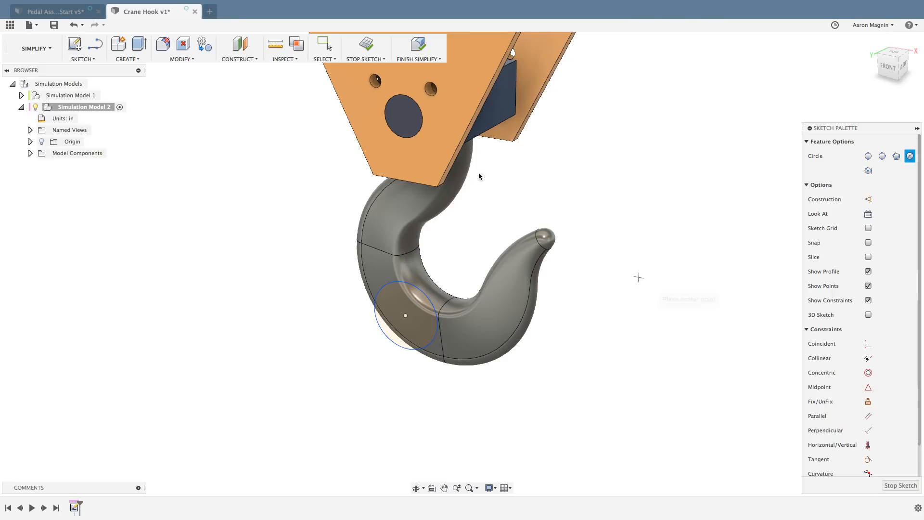
click(366, 46)
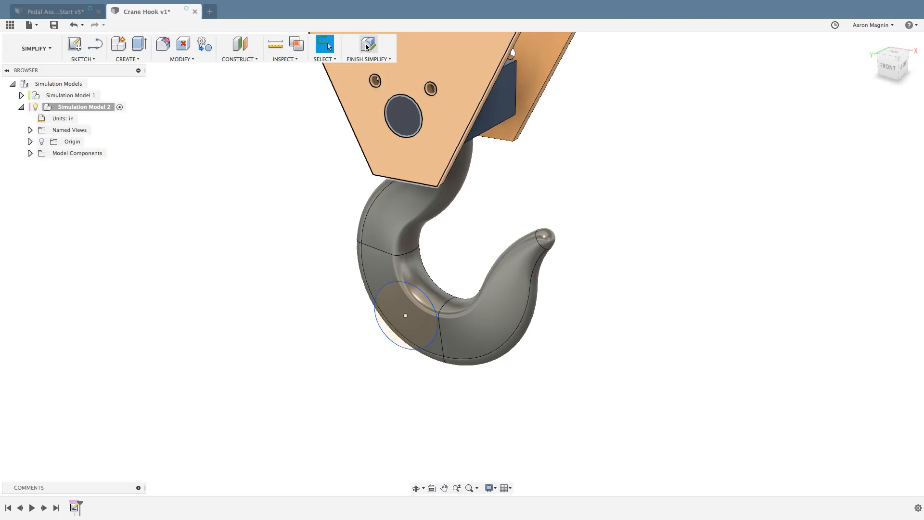
Step: Start a Split Face on the two front hook faces crossed by the sketched circle, using the circle as the splitting tool
key(s)
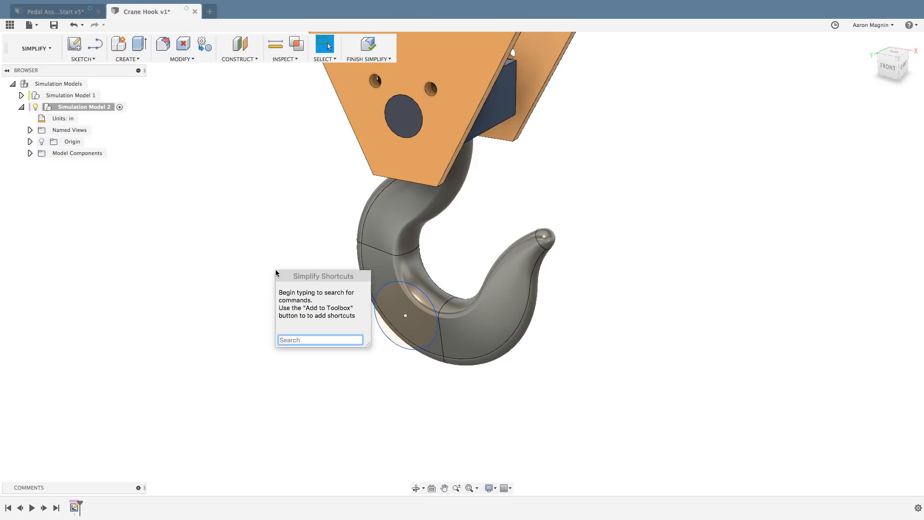
text(spl)
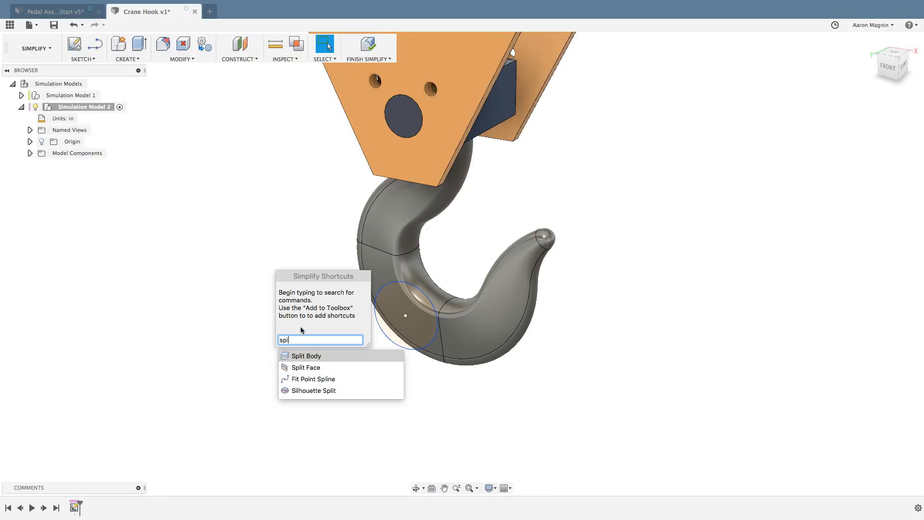
click(398, 368)
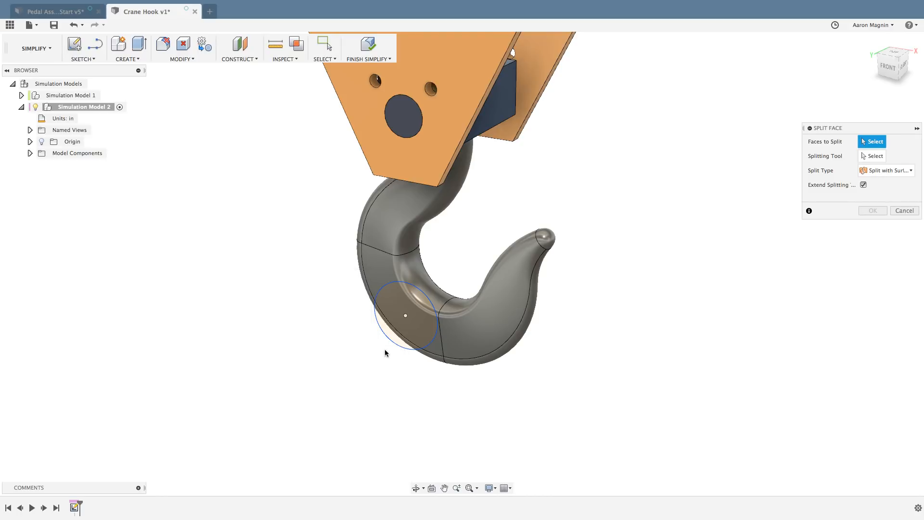
click(437, 293)
click(452, 308)
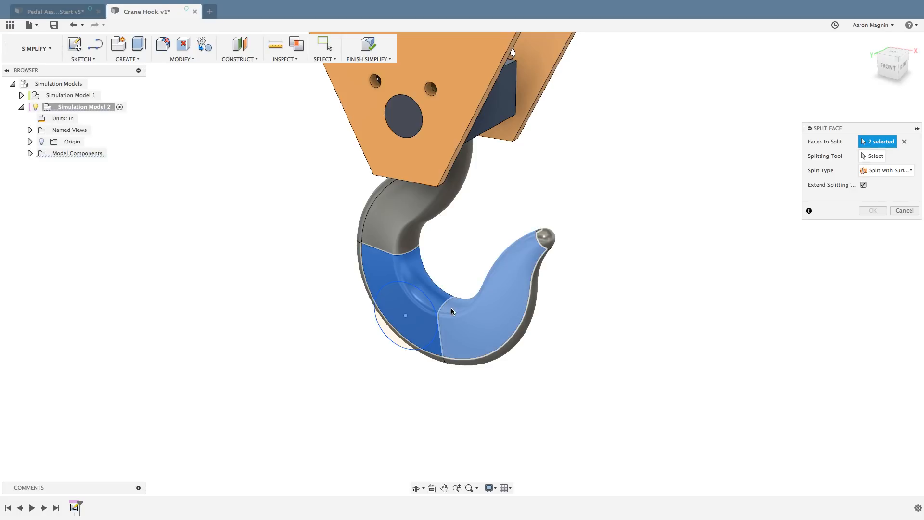
click(882, 156)
click(400, 310)
shift+middle_drag(400, 310, 337, 282)
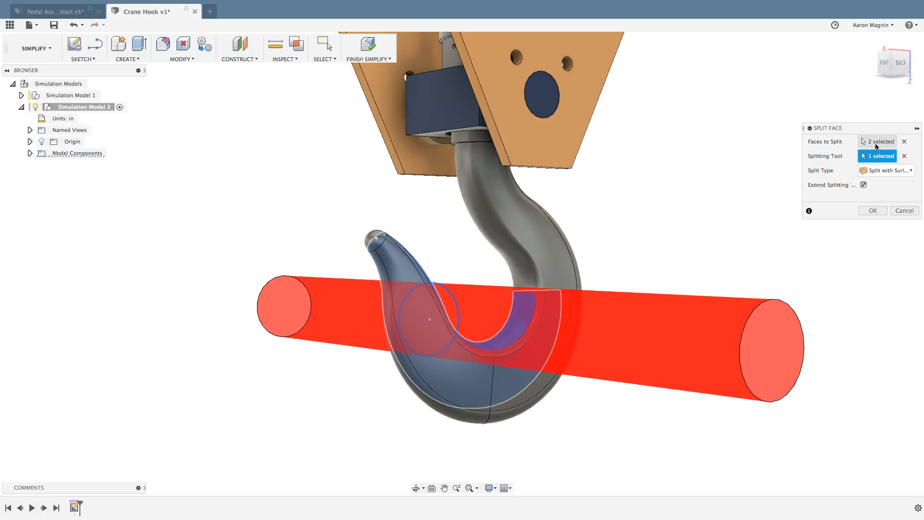
Step: Add the remaining inner and back hook faces crossed by the circle, six in total, and complete the face split
click(877, 142)
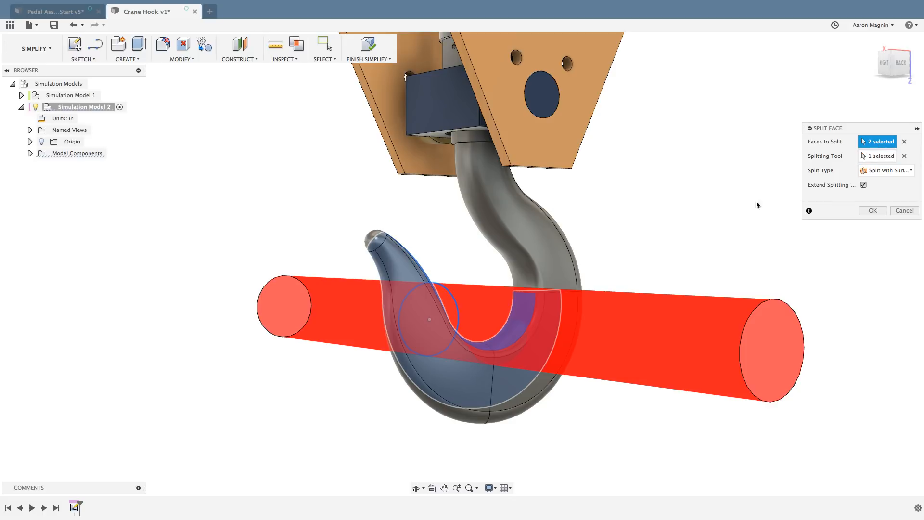
click(483, 358)
click(510, 373)
click(475, 385)
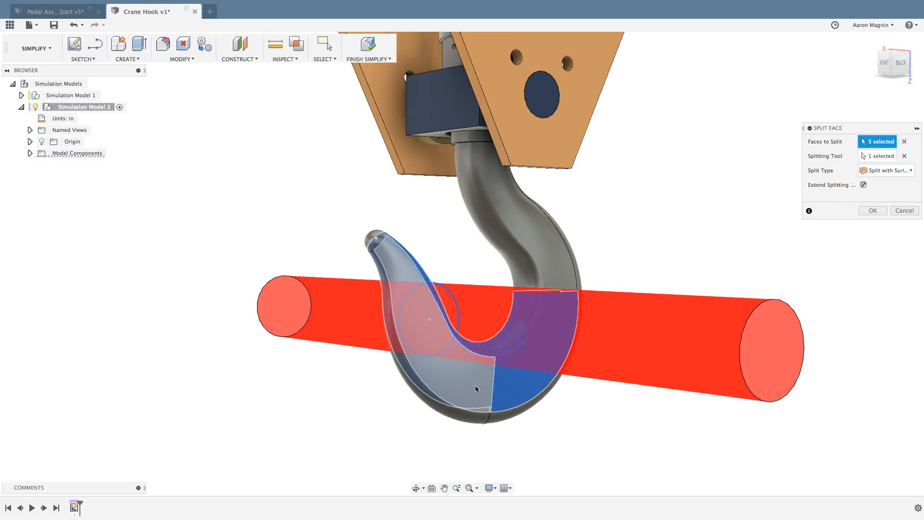
shift+middle_drag(476, 383, 445, 377)
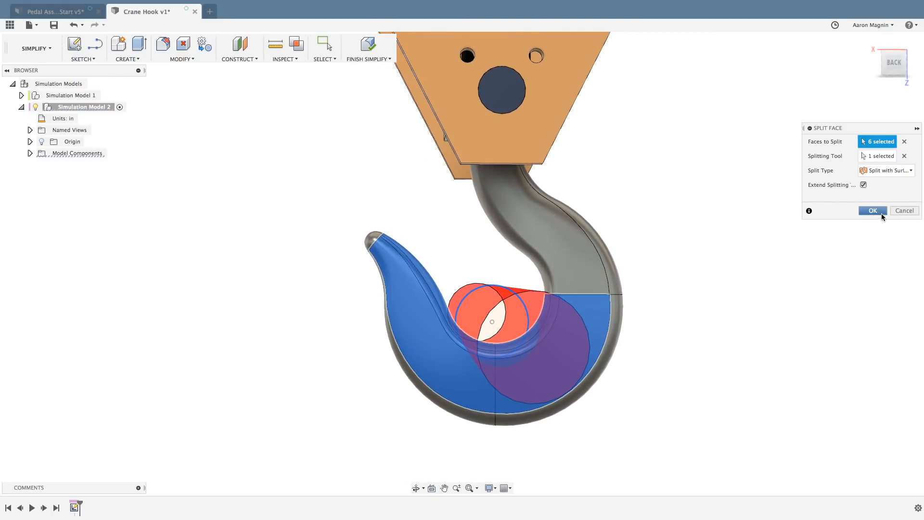
key(Return)
shift+middle_drag(658, 347, 685, 338)
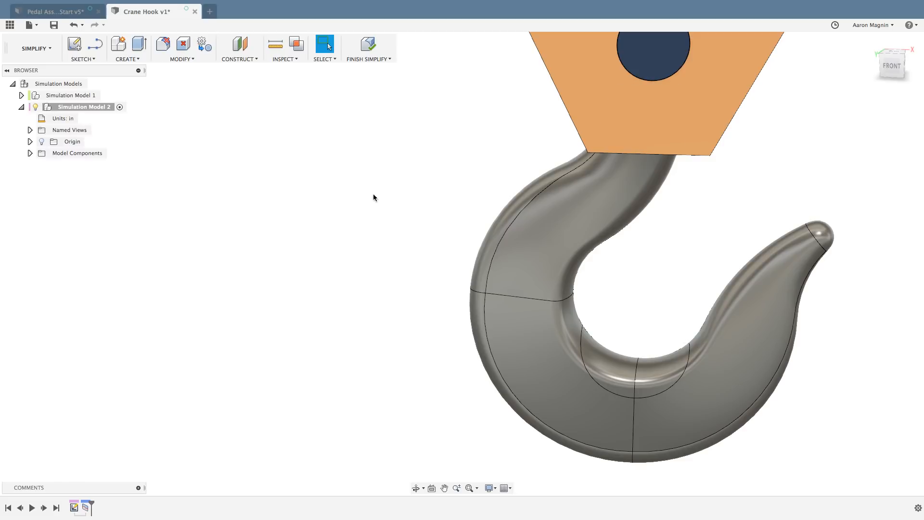
Step: Return to the Simulation workspace and start a force on the two split faces of the hook's inner curve, with no direction reference selected
click(364, 54)
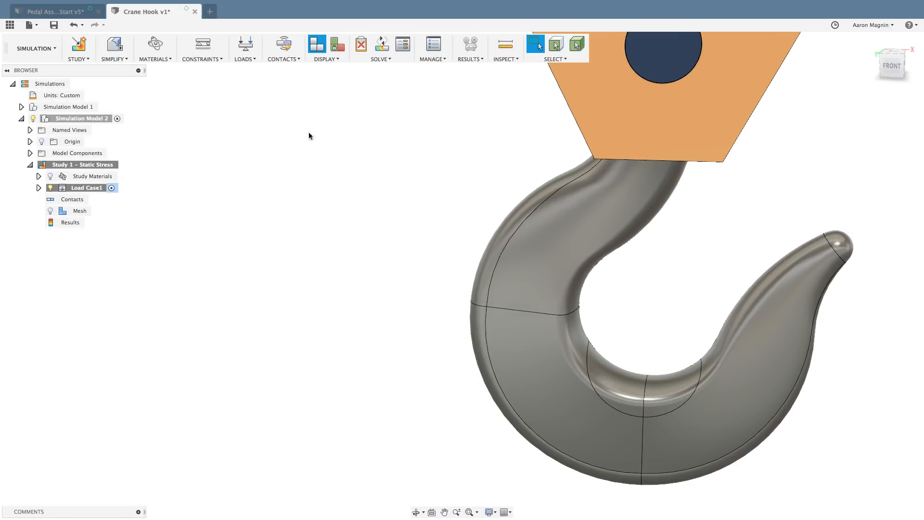
middle_drag(386, 315, 266, 235)
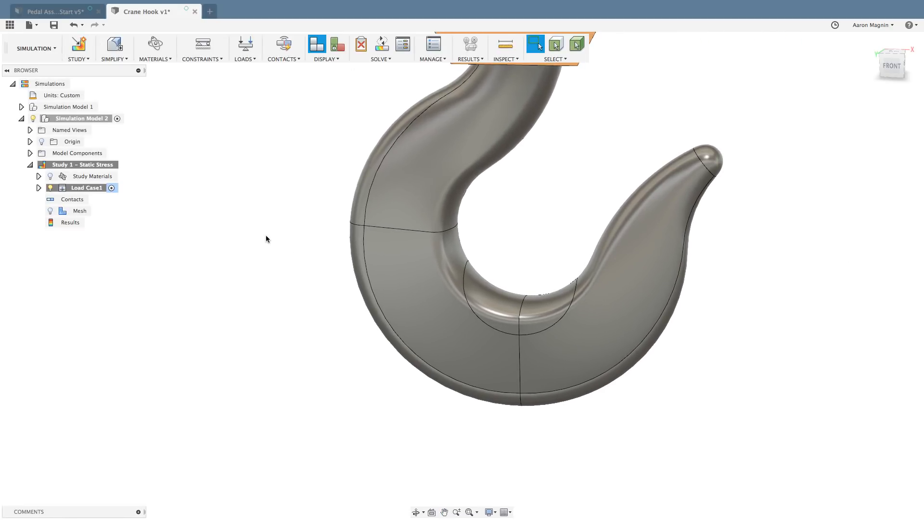
key(l)
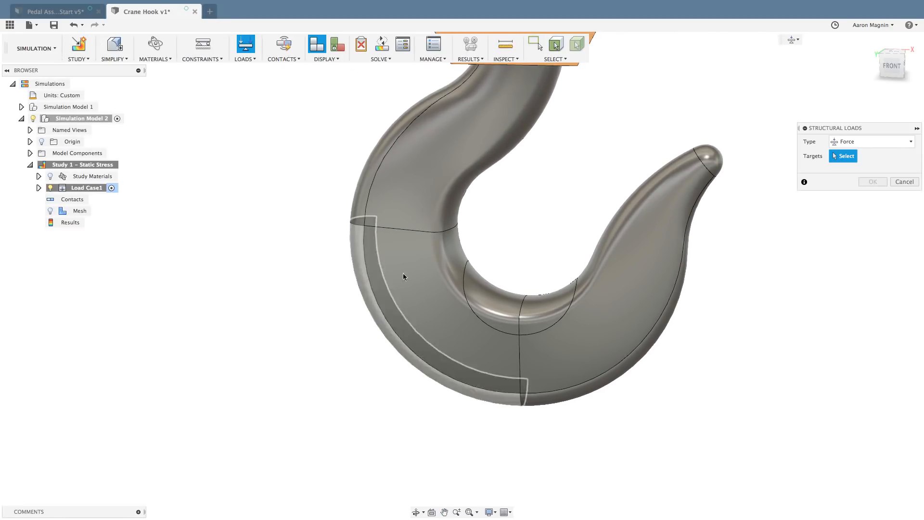
click(490, 296)
click(546, 308)
shift+middle_drag(539, 264, 582, 319)
click(582, 319)
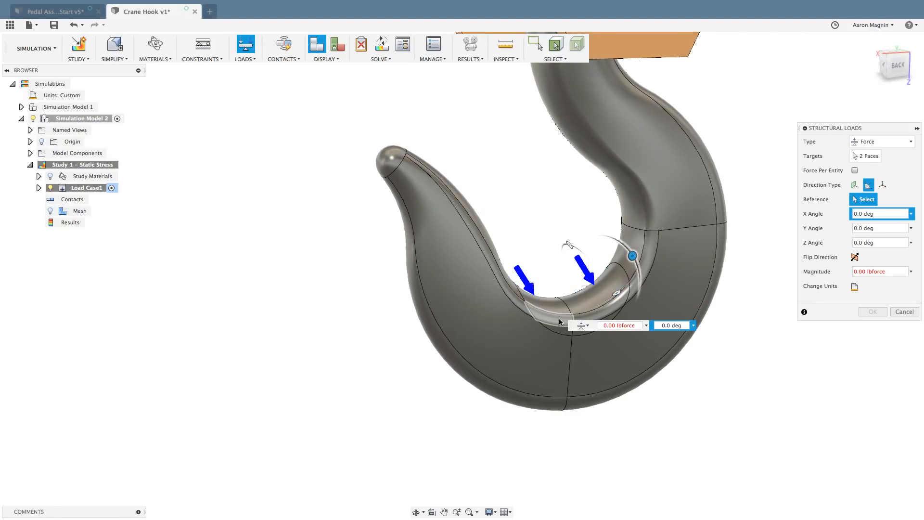
click(564, 332)
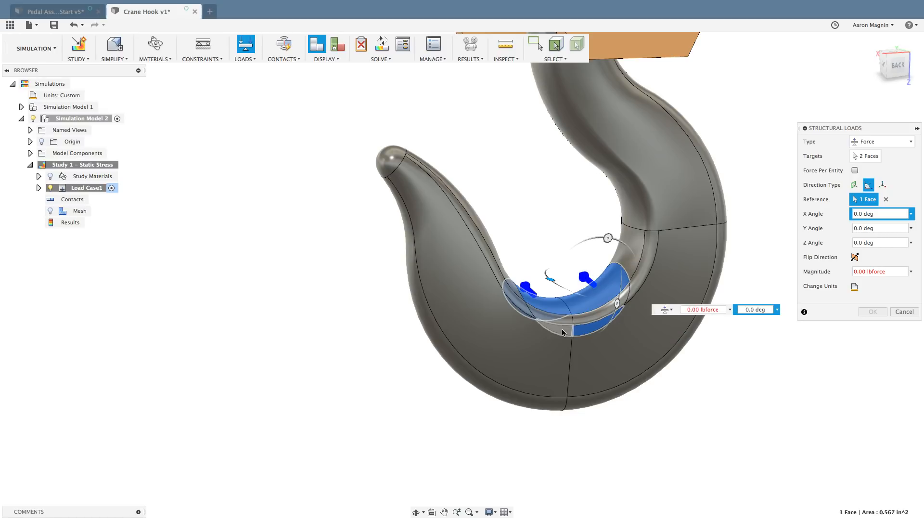
click(885, 199)
click(866, 156)
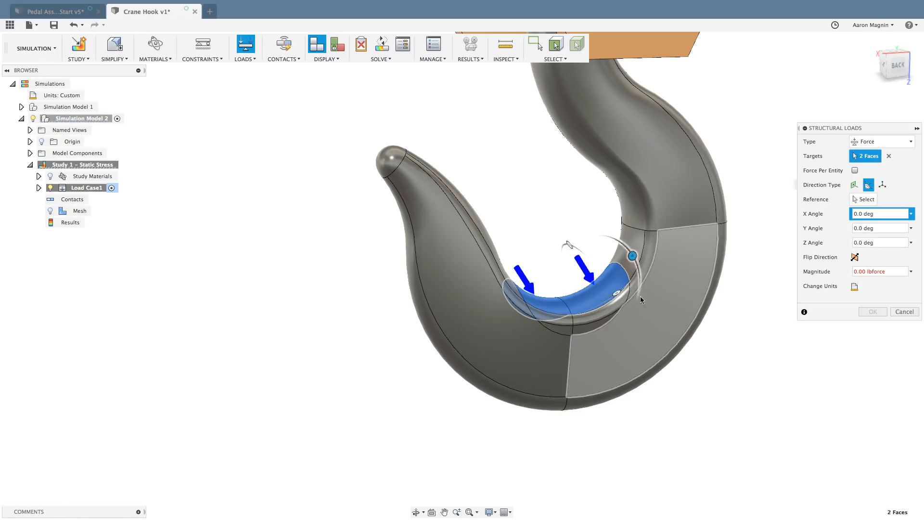
Step: Add the other four split faces of the hook's inner curve to the force targets and set the magnitude to 5000 lbforce
scroll(626, 308, up, 2)
scroll(568, 326, up, 2)
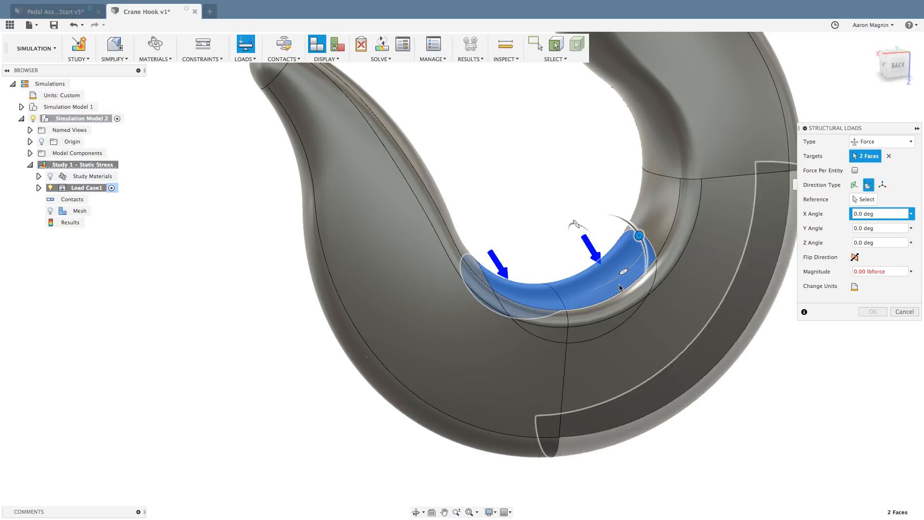
click(579, 319)
click(552, 323)
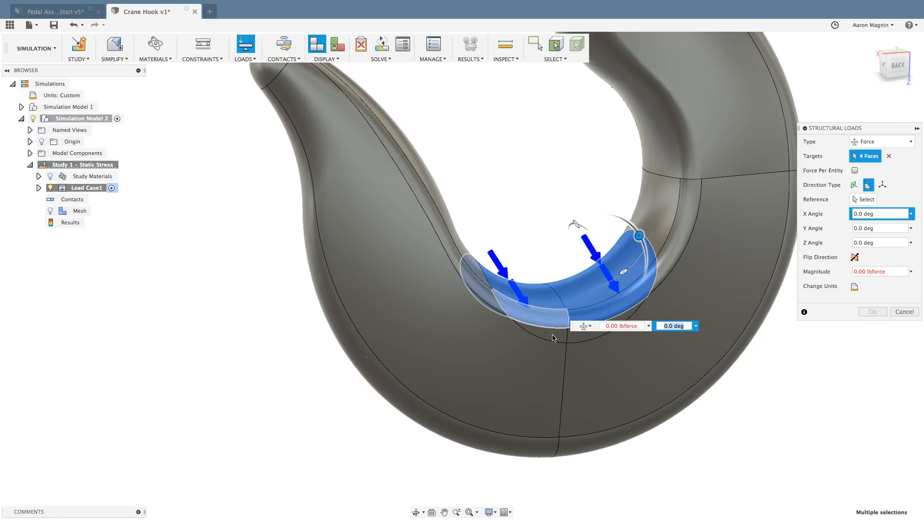
click(555, 337)
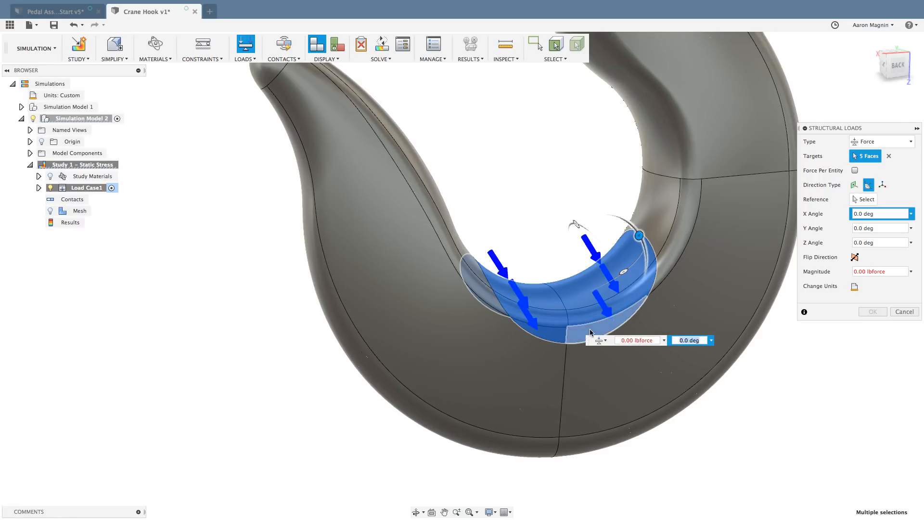
click(588, 333)
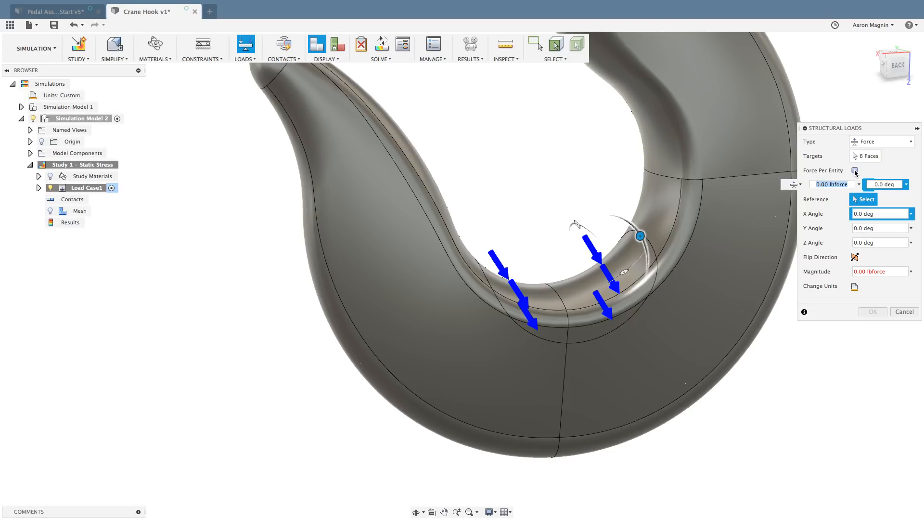
text(5000)
drag(784, 189, 789, 375)
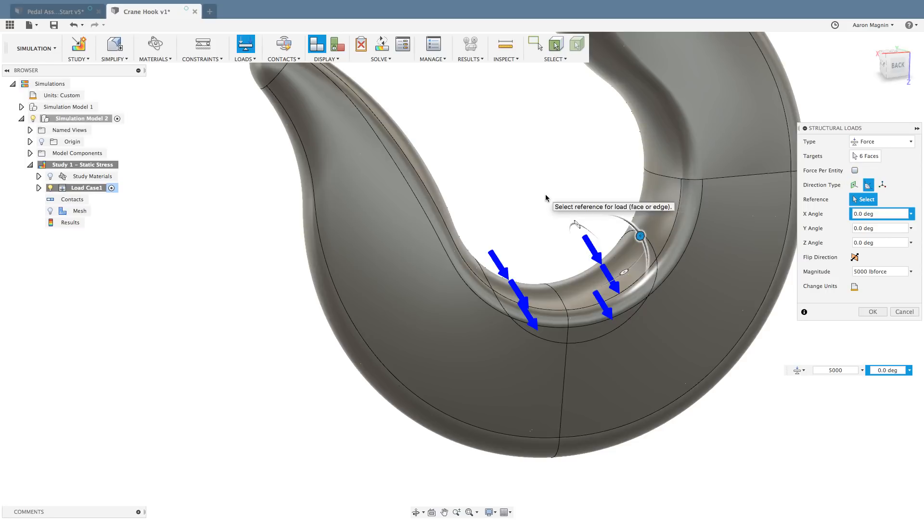
Step: Try the vector direction type for the force and return to the angle type
scroll(548, 197, down, 2)
middle_drag(547, 198, 438, 248)
scroll(505, 215, down, 3)
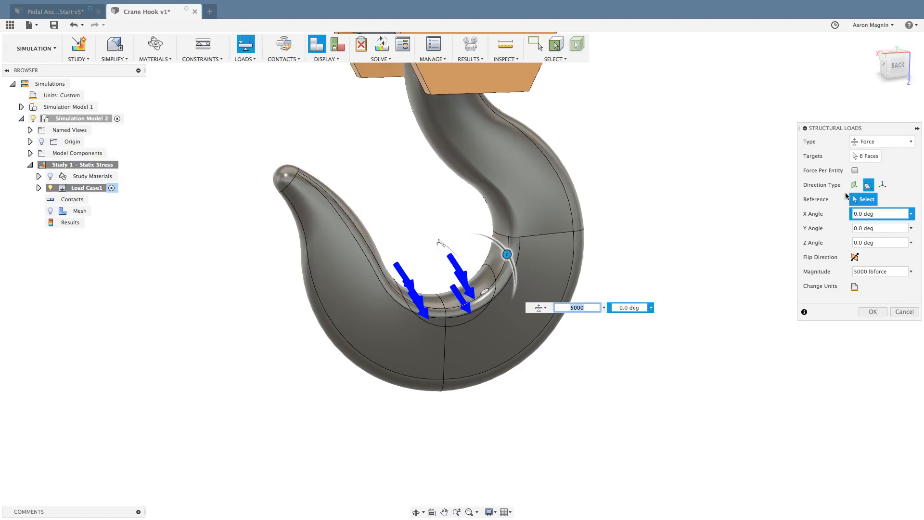
click(882, 186)
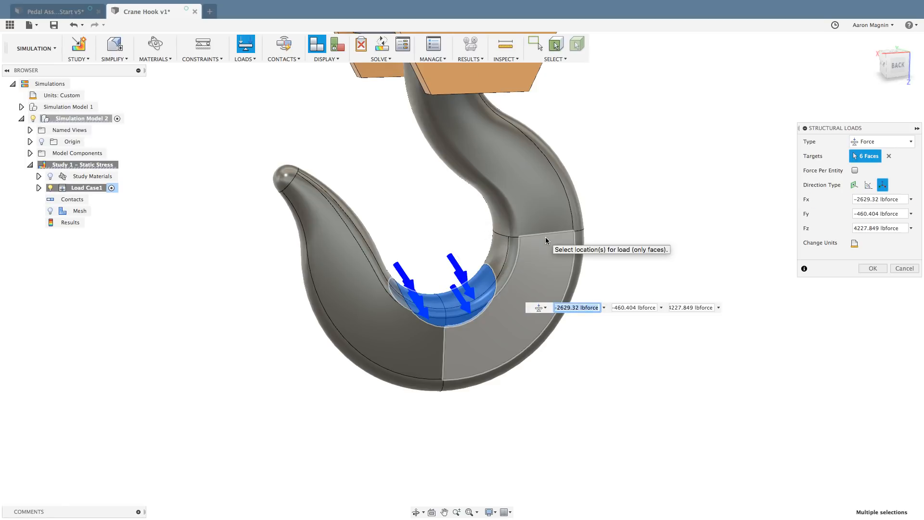
click(869, 190)
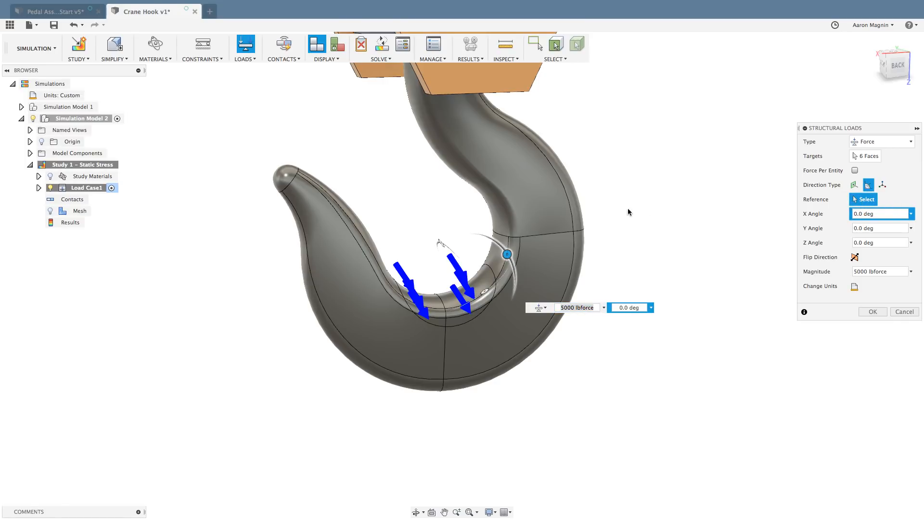
Step: Use the top edge face of the orange side plate as the force's direction reference and apply the load
scroll(613, 203, down, 5)
middle_drag(613, 203, 625, 256)
middle_drag(638, 214, 648, 288)
scroll(643, 274, down, 4)
scroll(504, 132, up, 8)
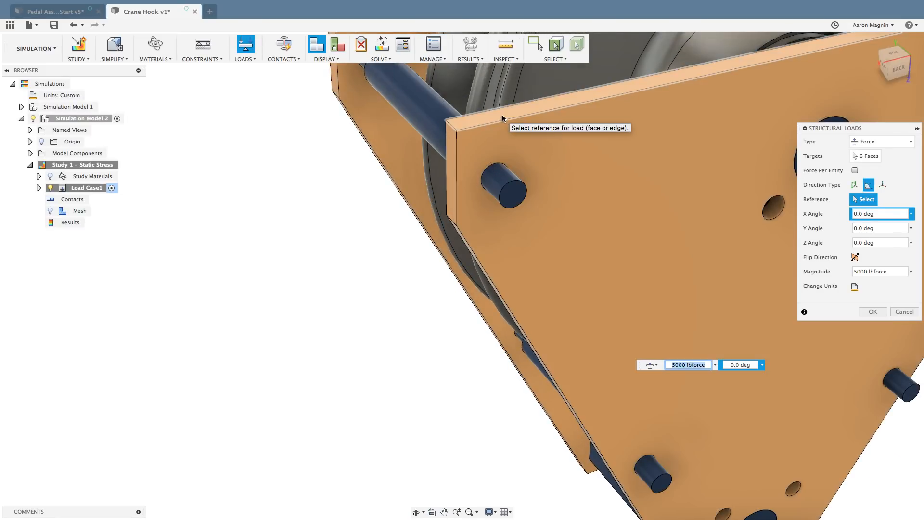
click(502, 114)
mouse_move(590, 207)
shift+middle_down()
mouse_move(636, 276)
mouse_move(600, 195)
shift+middle_up()
scroll(636, 276, down, 5)
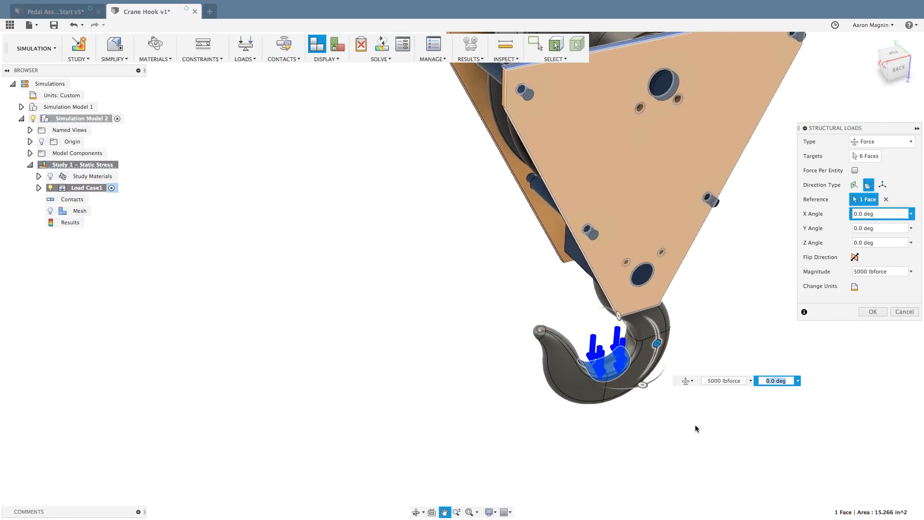
shift+middle_drag(698, 428, 679, 399)
scroll(610, 364, up, 6)
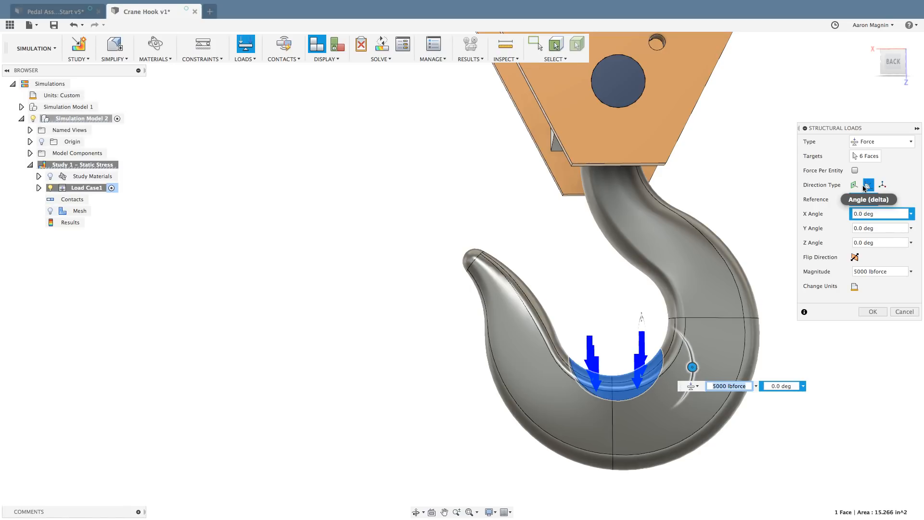
click(874, 312)
Step: Turn on the degrees of freedom display and check how the pulley, side plates and hook are constrained
shift+middle_drag(444, 175, 582, 356)
scroll(548, 201, down, 3)
scroll(582, 356, down, 5)
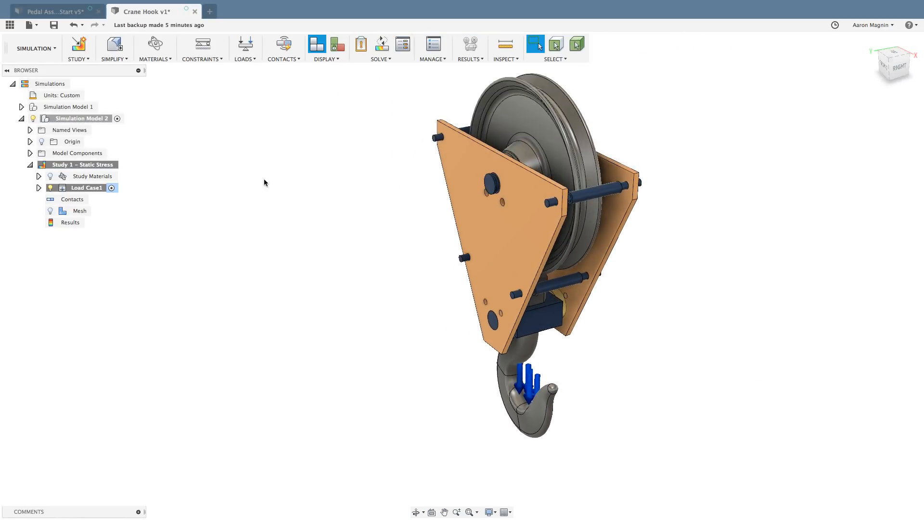
click(333, 46)
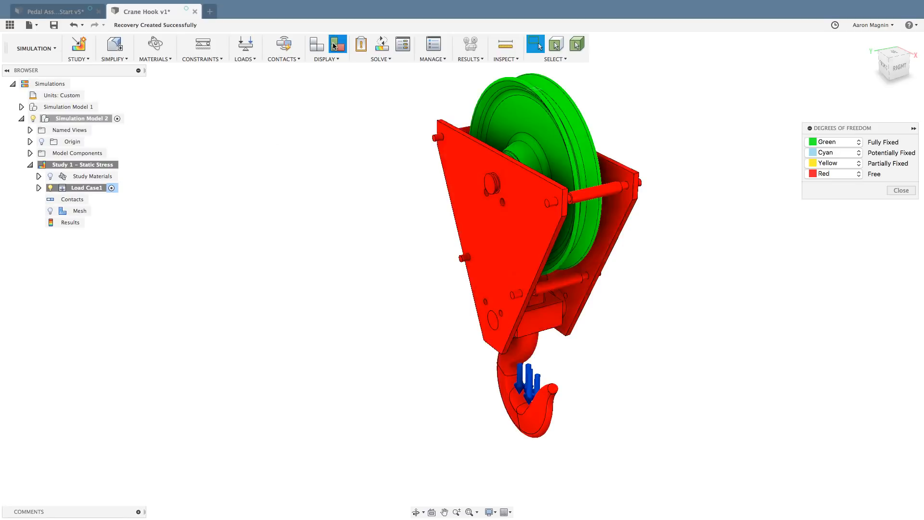
mouse_move(409, 196)
shift+middle_down()
mouse_move(340, 192)
mouse_move(408, 202)
shift+middle_up()
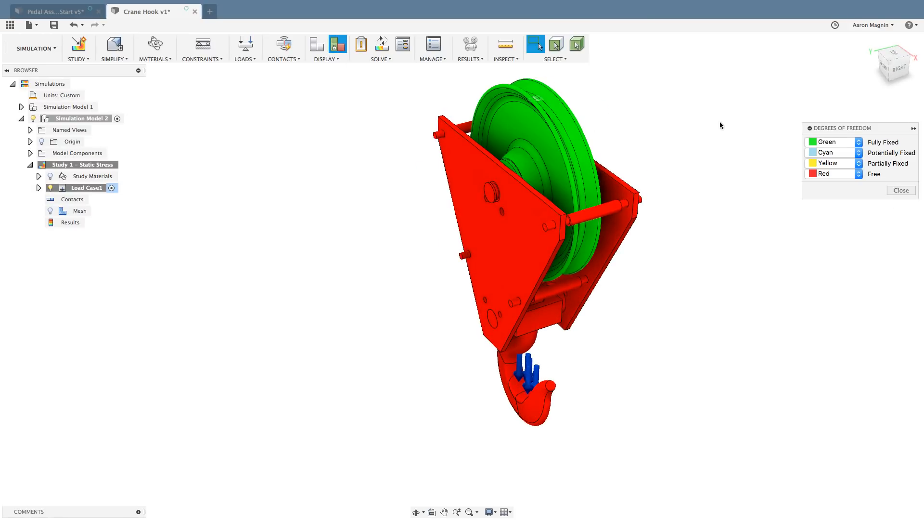
shift+middle_drag(666, 143, 686, 143)
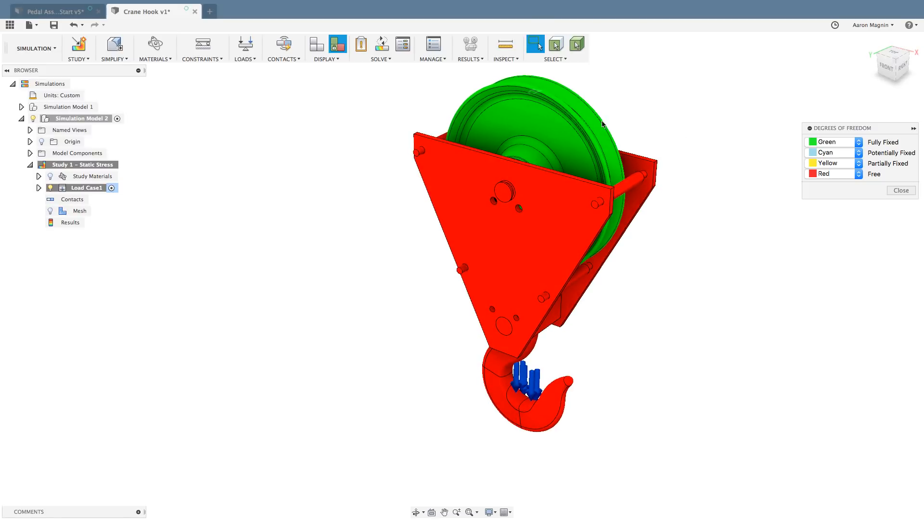
Step: Generate automatic contacts with a 0.004 in solids tolerance and inspect the rods joining the side plates in the degrees of freedom display
click(284, 44)
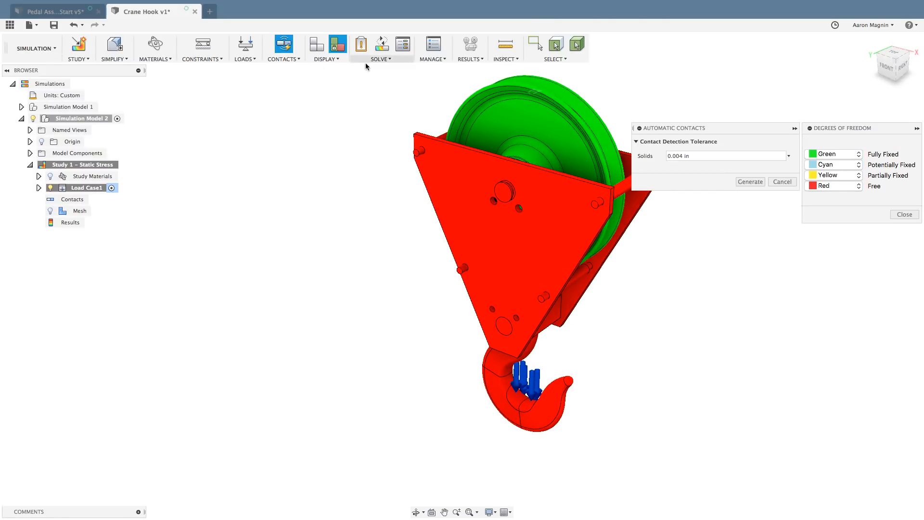
click(749, 181)
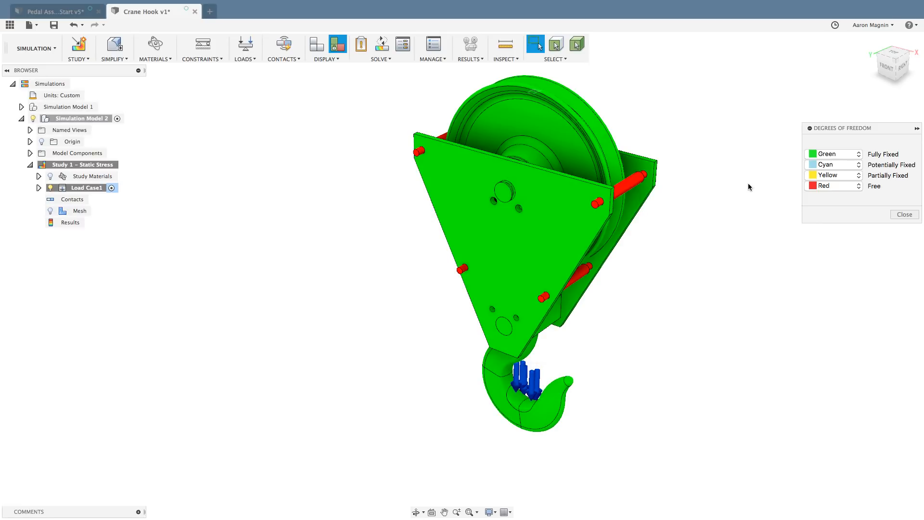
shift+middle_drag(703, 184, 674, 187)
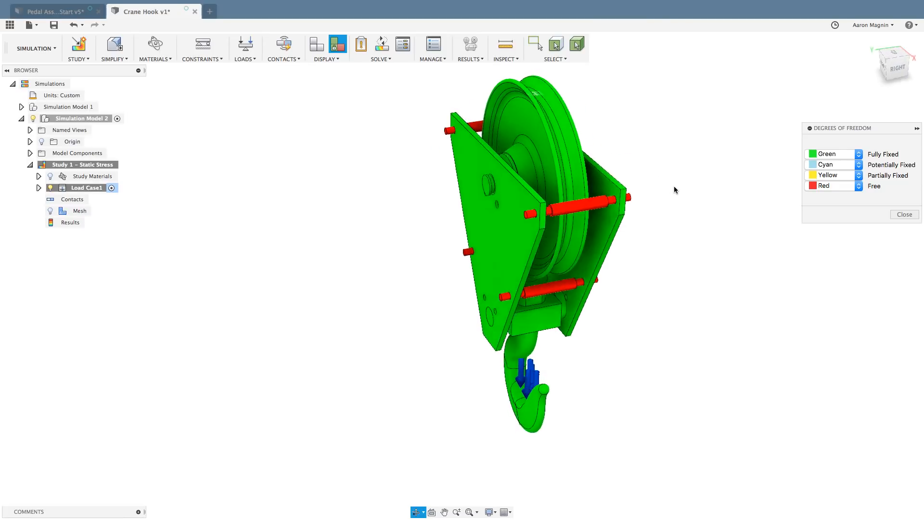
shift+drag(675, 187, 656, 196)
scroll(558, 210, up, 10)
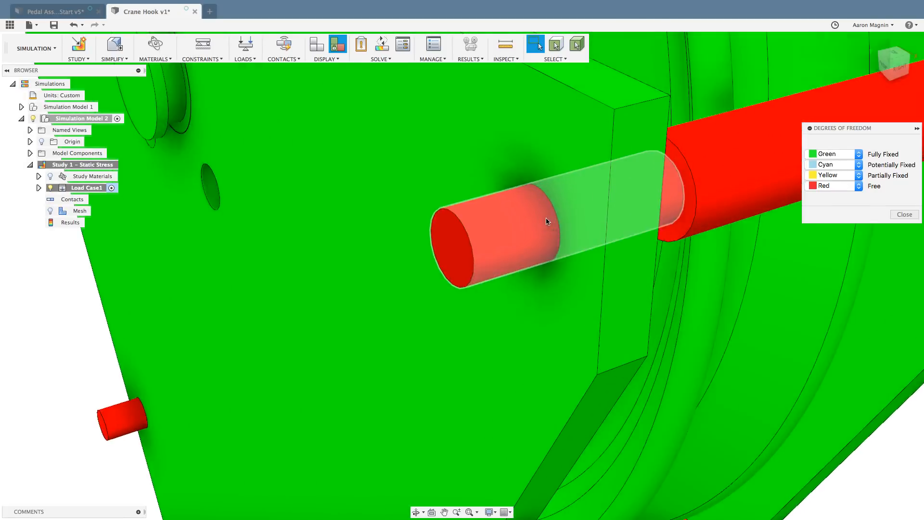
shift+middle_drag(545, 206, 552, 230)
scroll(565, 221, down, 5)
scroll(565, 220, down, 5)
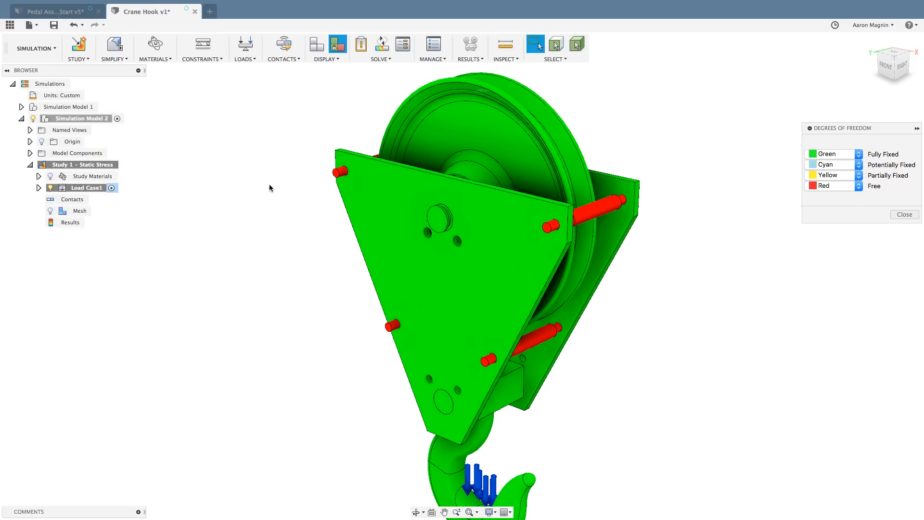
Step: Start a manual contact with the upper rod at the front plate's sloped edge as master body and the front side plate as slave body
click(325, 60)
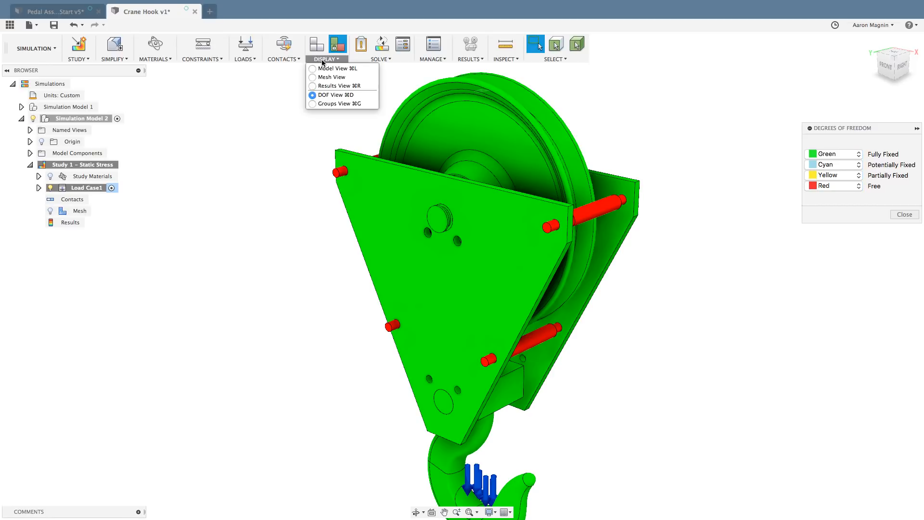
click(284, 59)
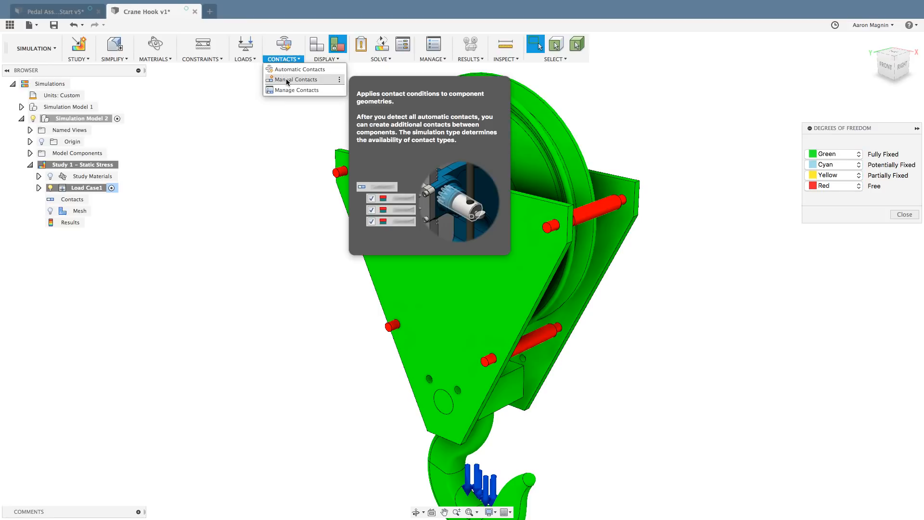
click(286, 80)
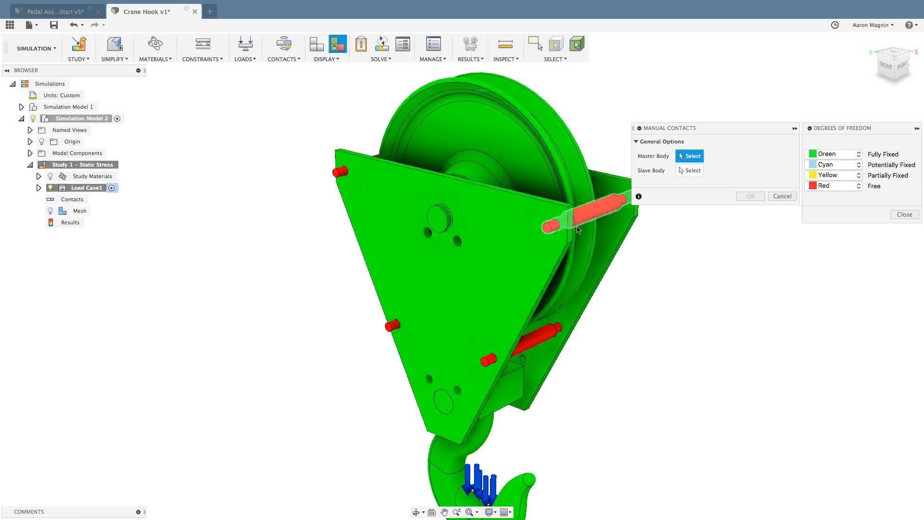
click(552, 224)
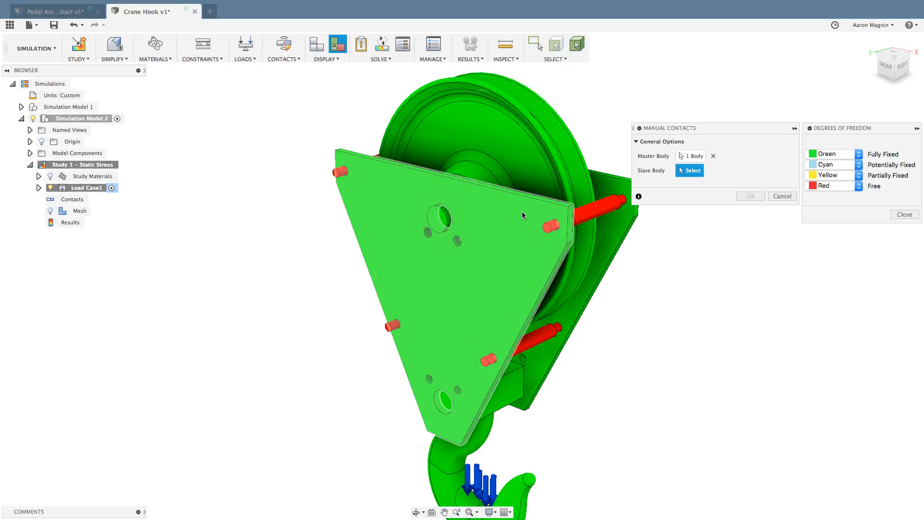
click(522, 212)
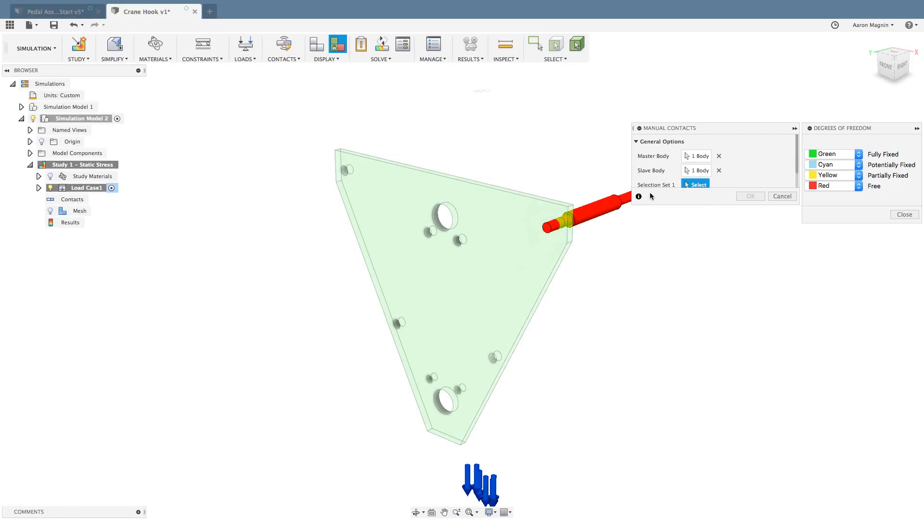
Step: Pair the rod's cylindrical end face with the matching hole face in the side plate and create the manual contact
scroll(582, 236, up, 5)
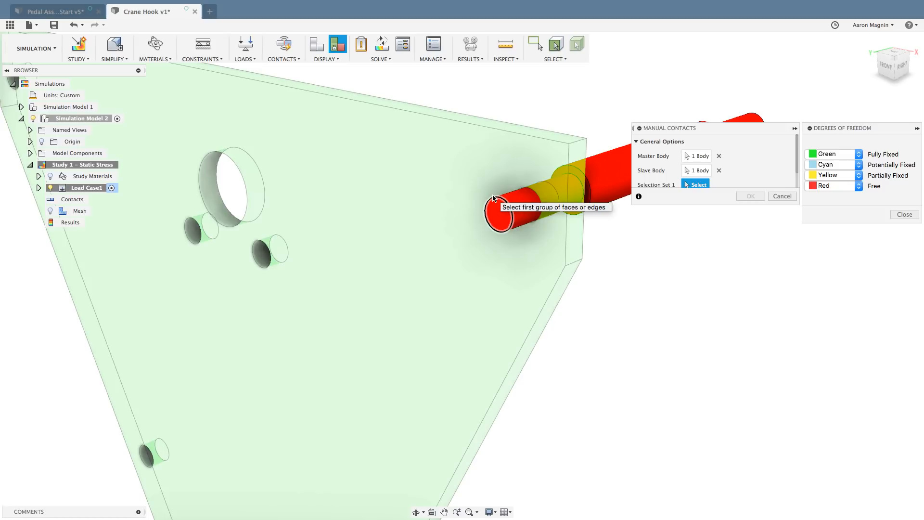
click(519, 204)
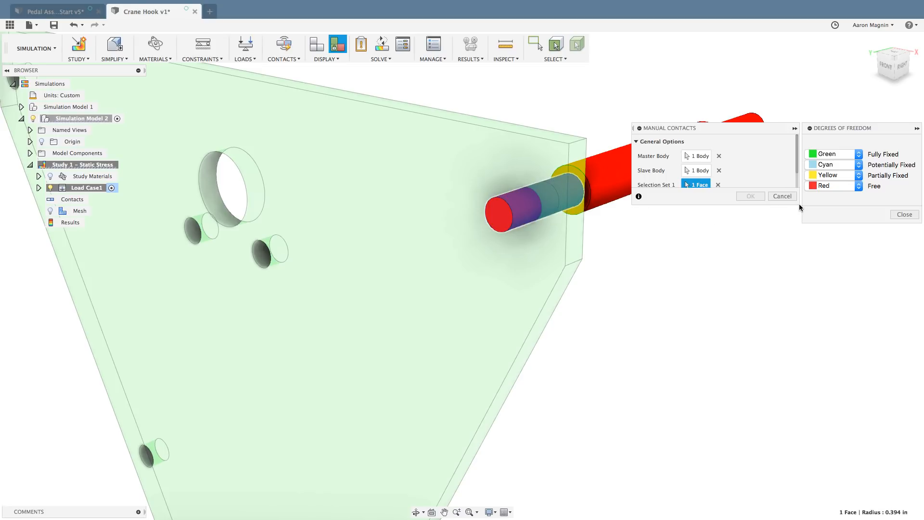
scroll(795, 179, down, 2)
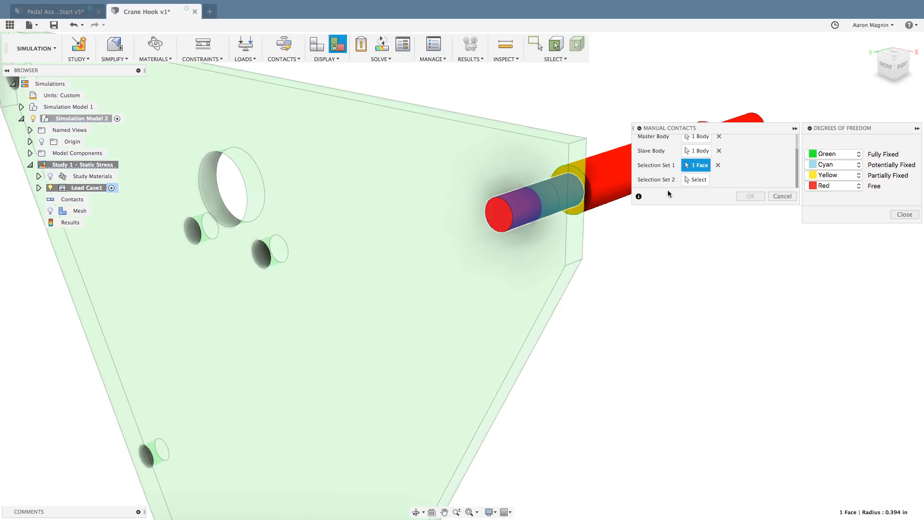
click(696, 180)
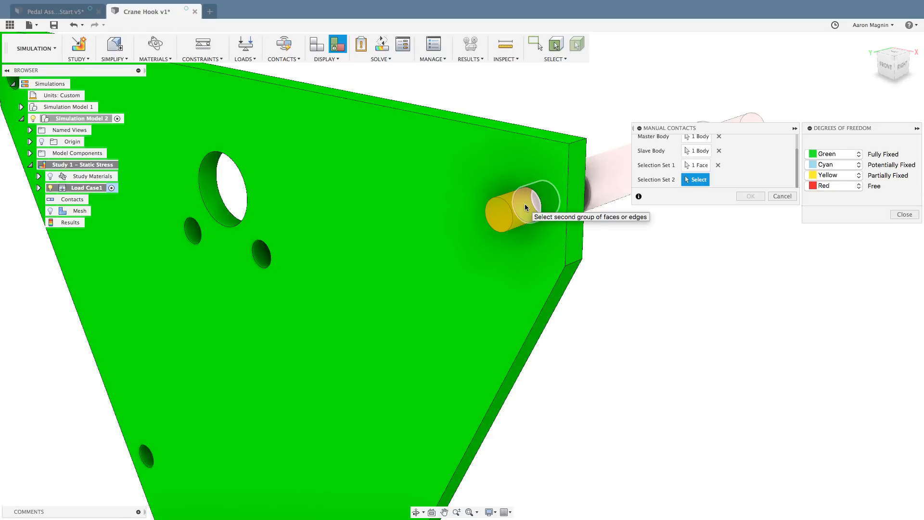
click(524, 203)
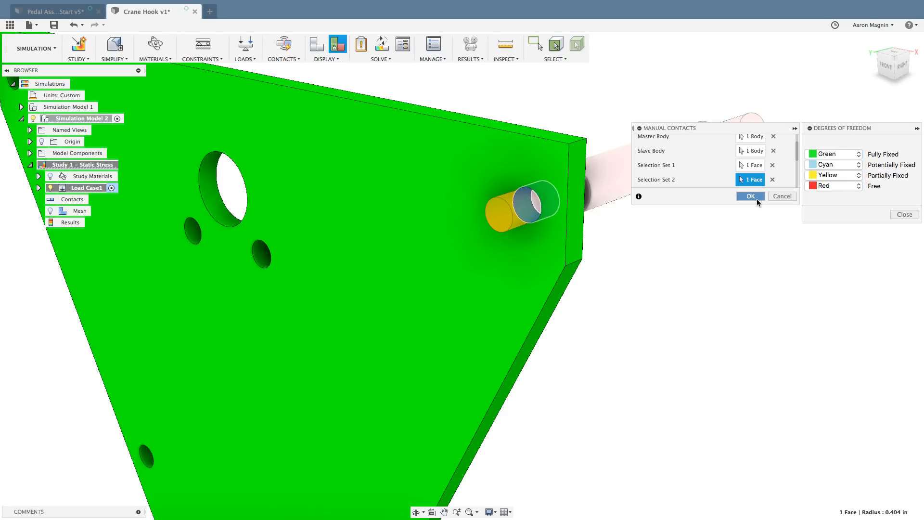
click(753, 197)
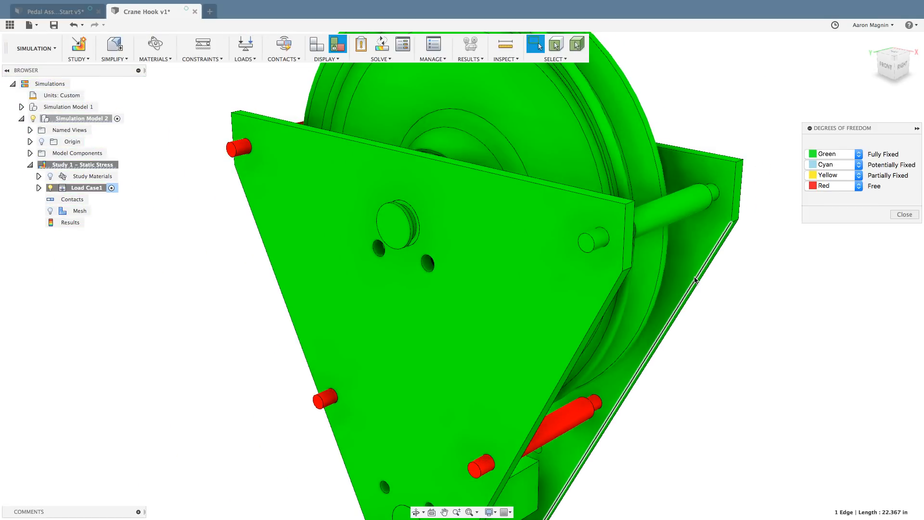
scroll(694, 280, down, 4)
shift+middle_drag(694, 280, 605, 245)
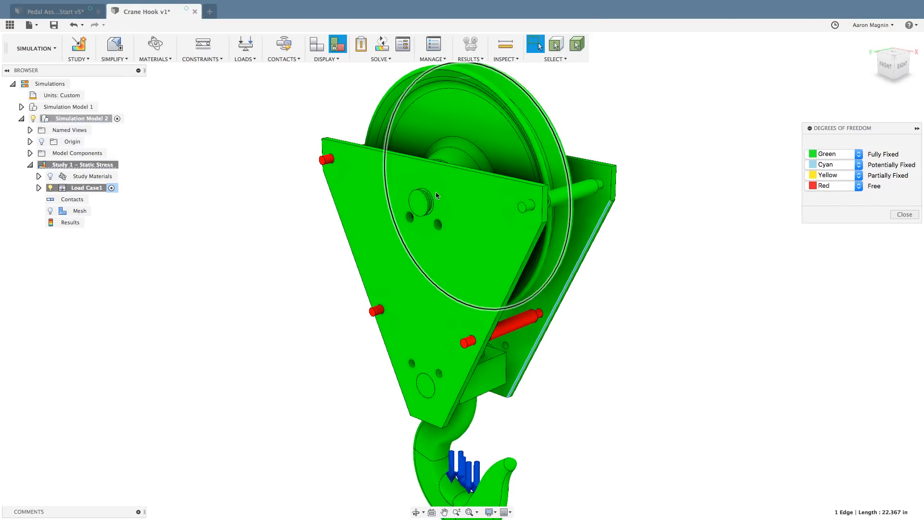
Step: Review the study's contact sets and the contact types available for the first bonded set in the contacts manager
click(284, 59)
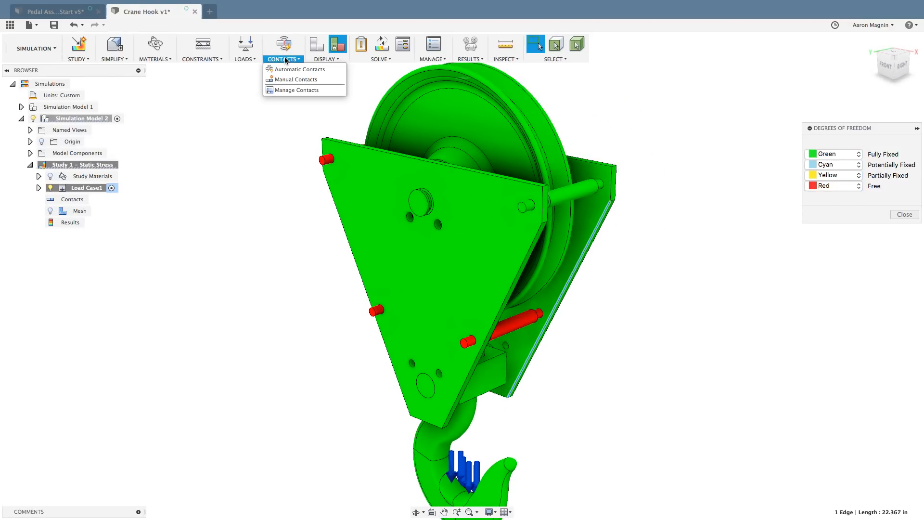
click(292, 90)
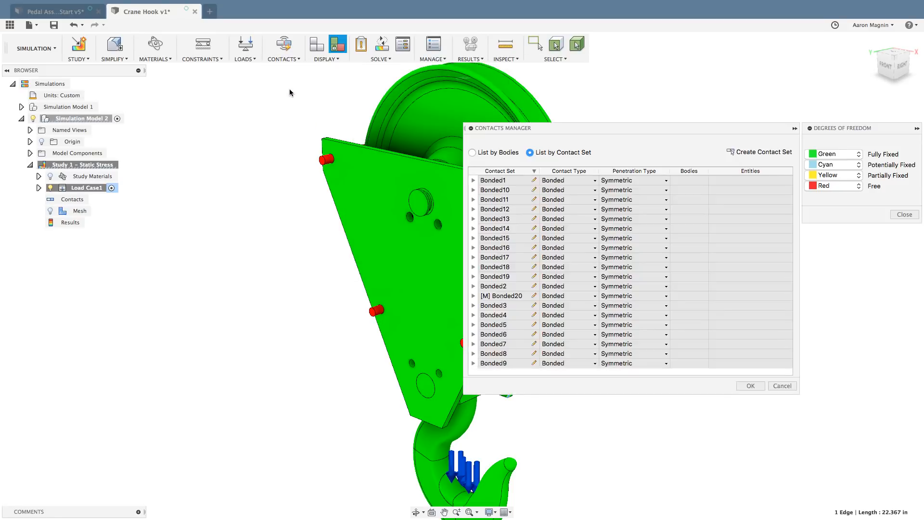
click(577, 180)
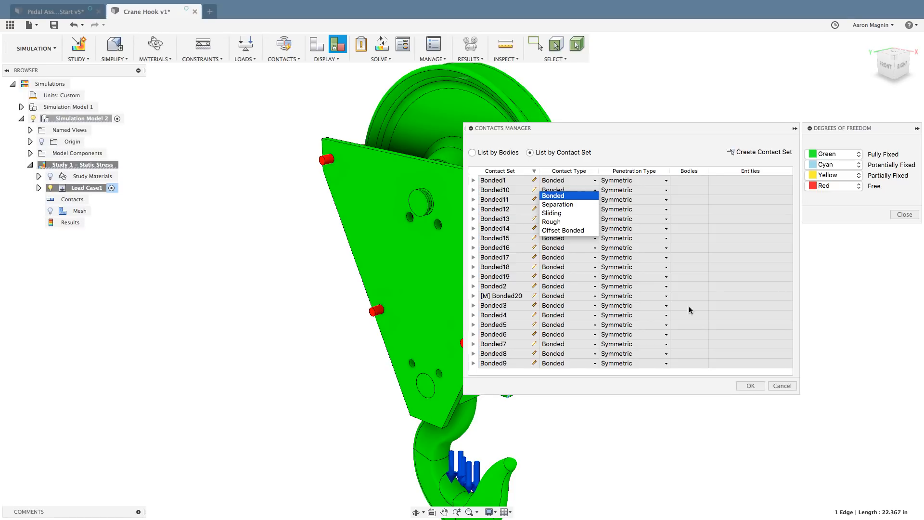
click(749, 387)
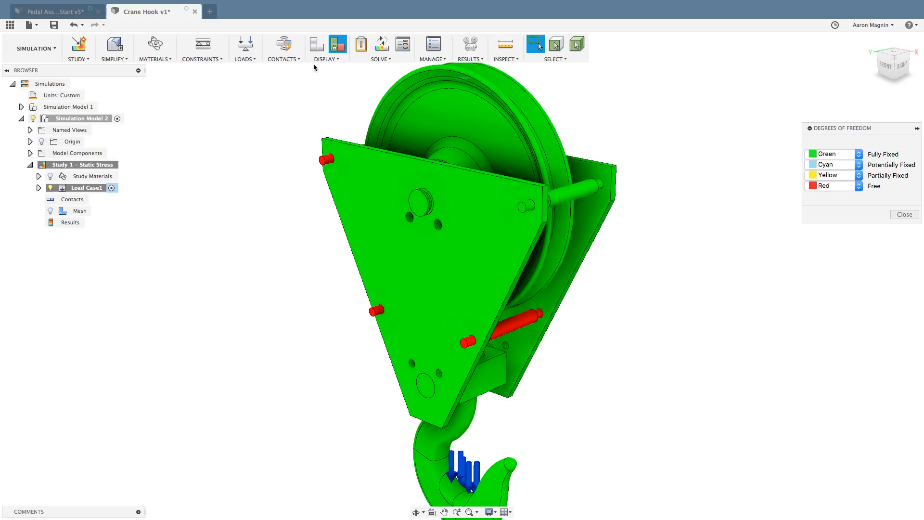
Step: Regenerate the automatic contacts with a 0.01 in solids tolerance and leave the degrees of freedom display
click(295, 58)
click(301, 70)
click(680, 156)
text(0.01)
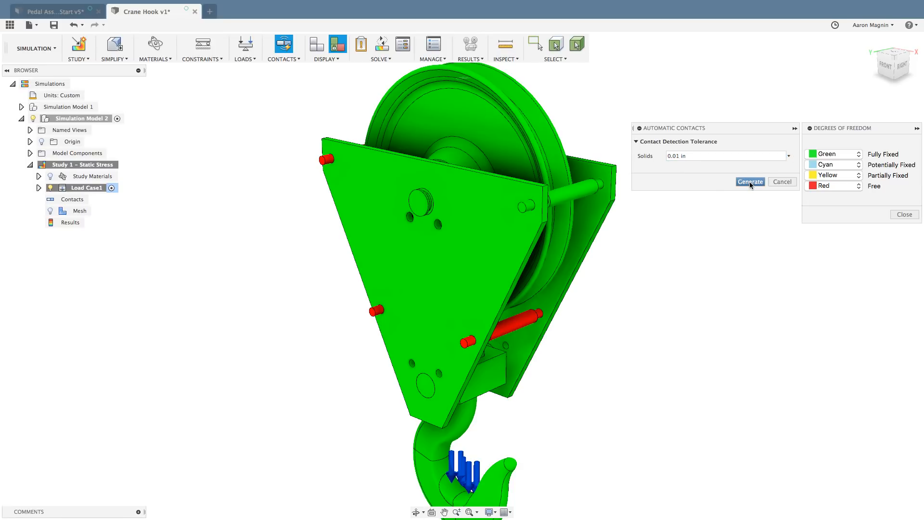
click(750, 182)
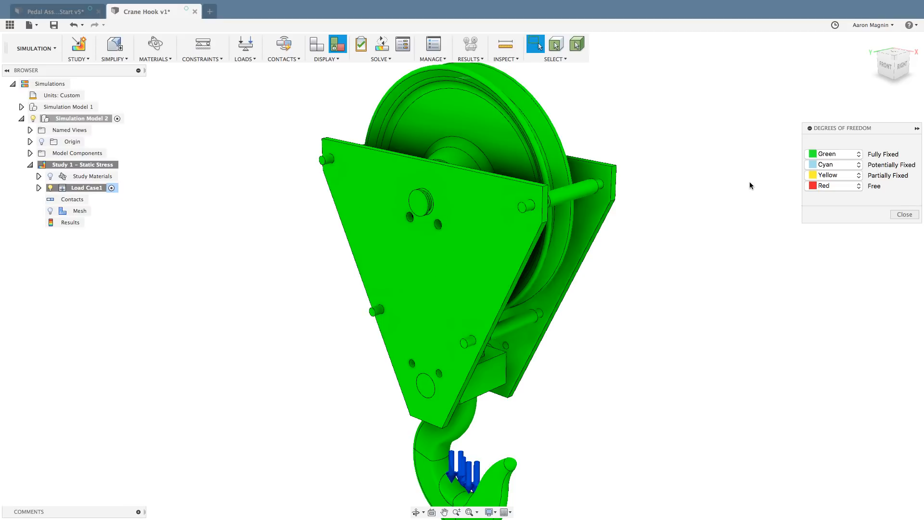
click(904, 214)
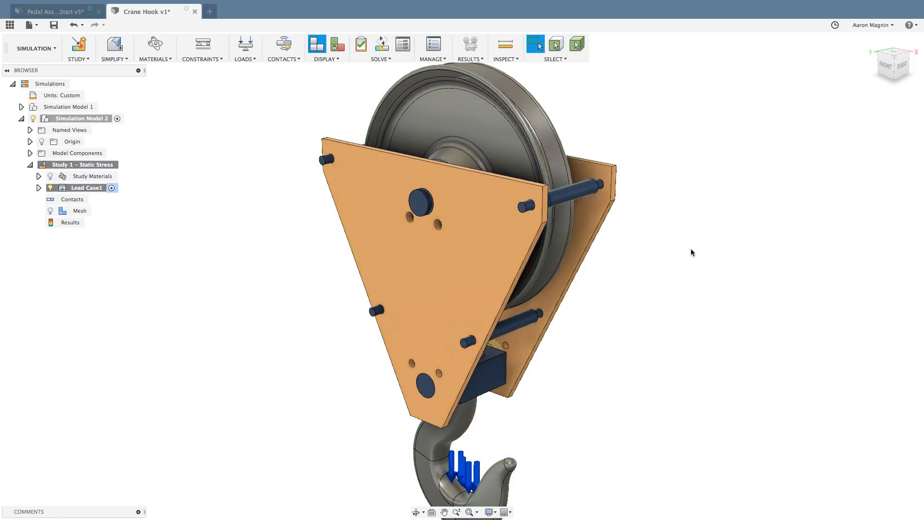
Step: Check the cloud and local solve options for the static stress study without solving it
mouse_move(690, 252)
shift+middle_down()
mouse_move(710, 250)
mouse_move(674, 254)
shift+middle_up()
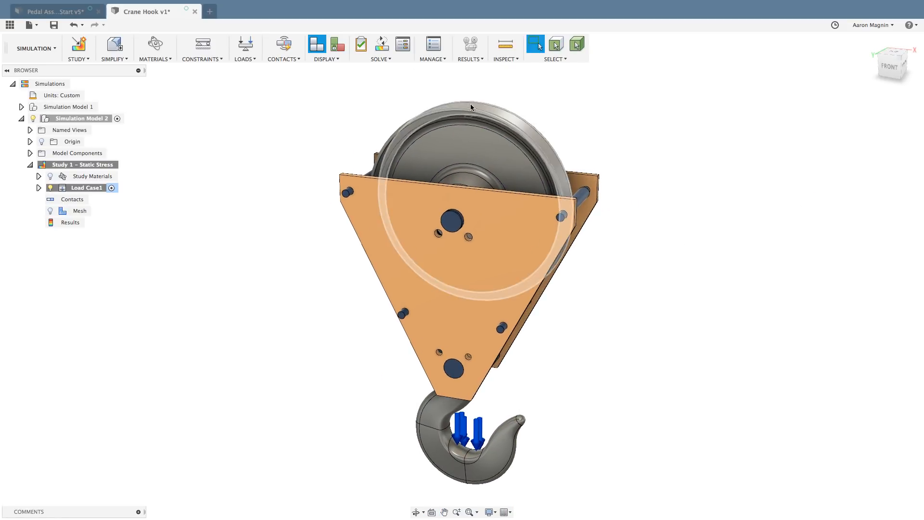
click(382, 44)
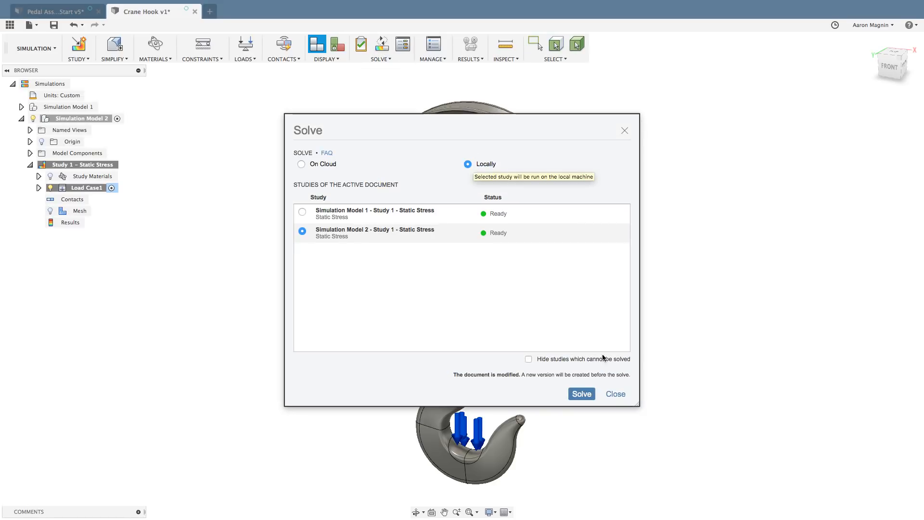
click(616, 394)
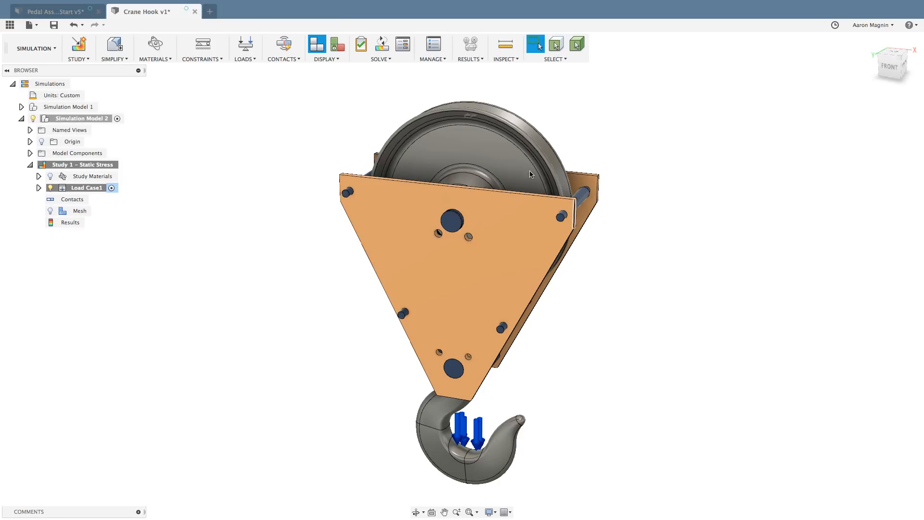
Step: Set the mesh element order of the static stress study to Linear in the advanced mesh settings
click(439, 59)
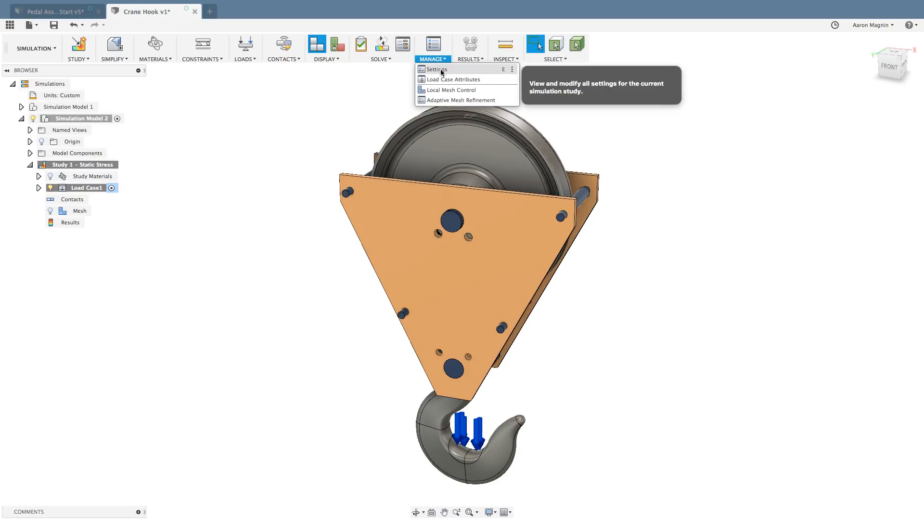
click(438, 69)
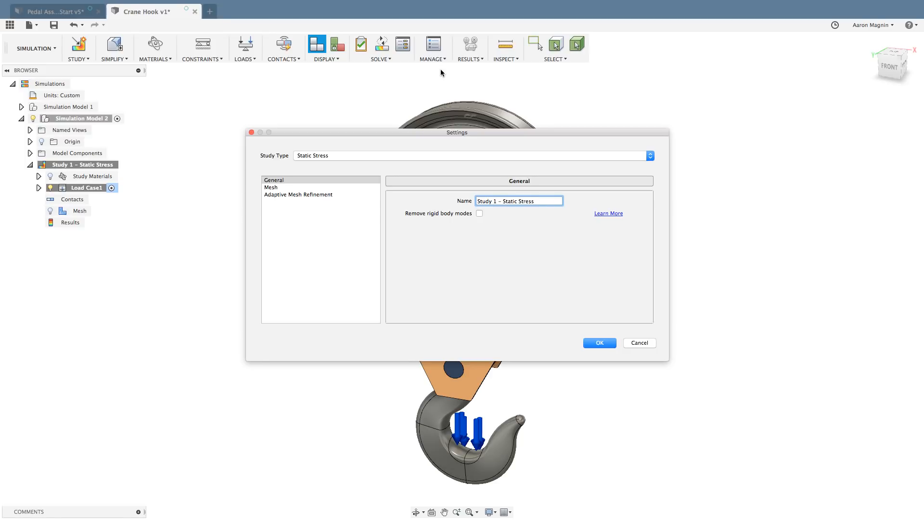
click(277, 187)
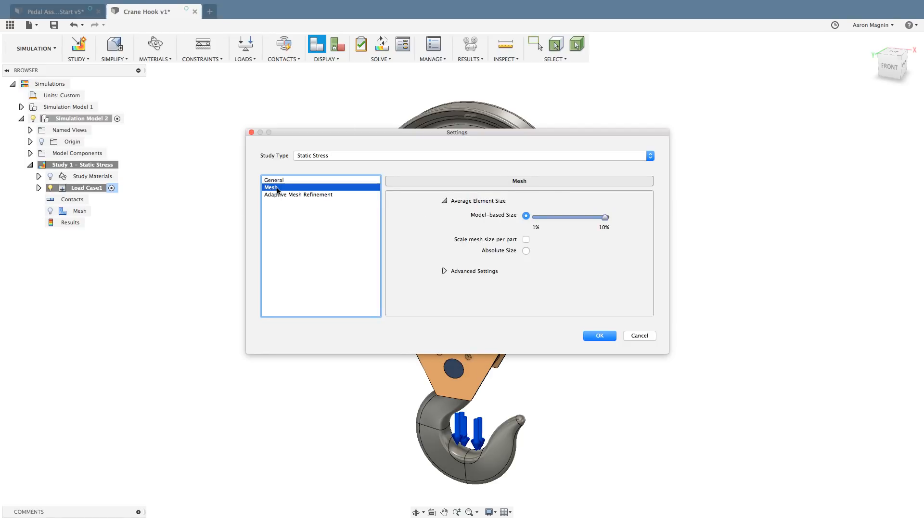
mouse_move(606, 219)
click(444, 272)
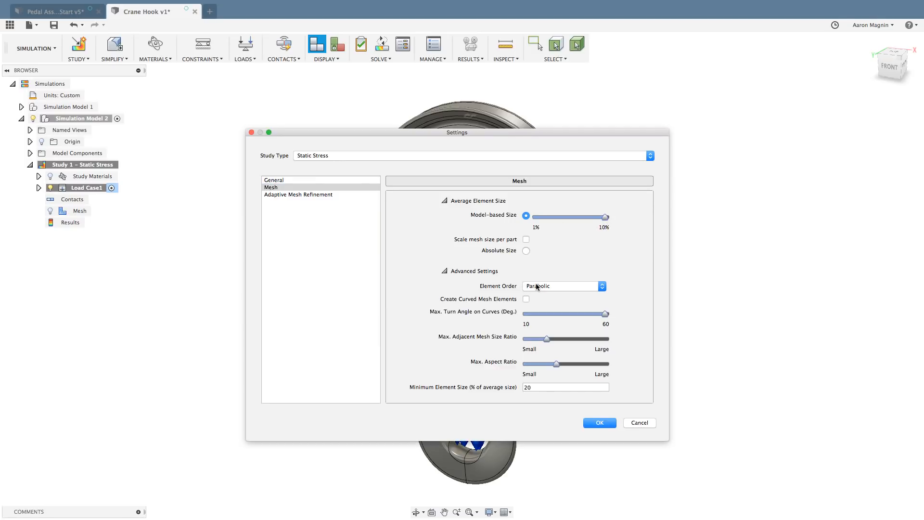
mouse_move(538, 287)
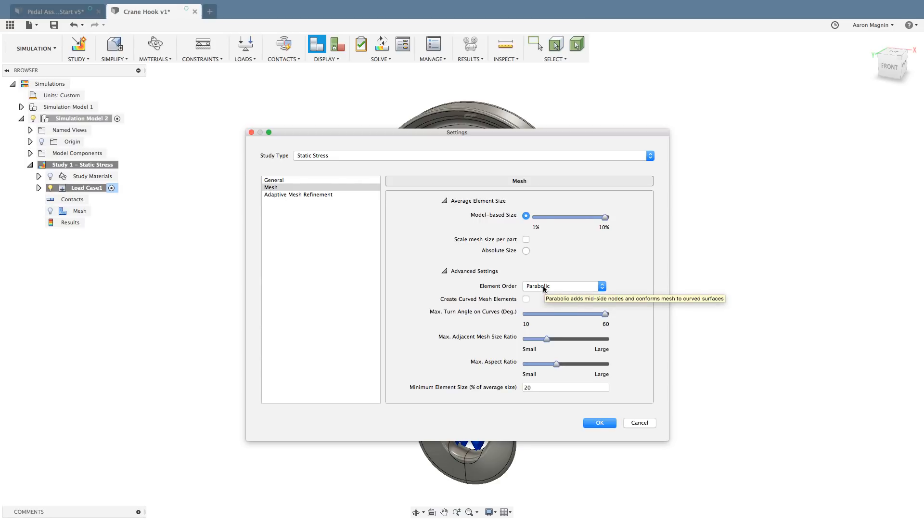
click(543, 286)
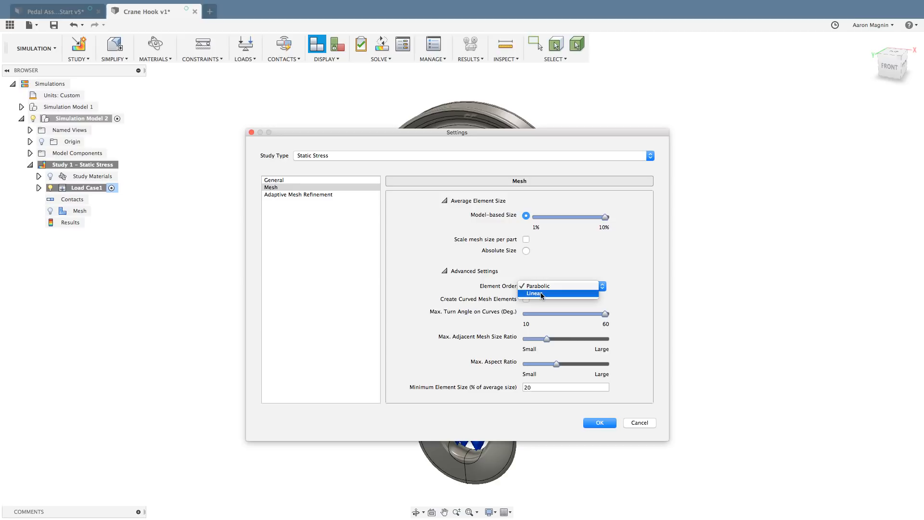
click(540, 292)
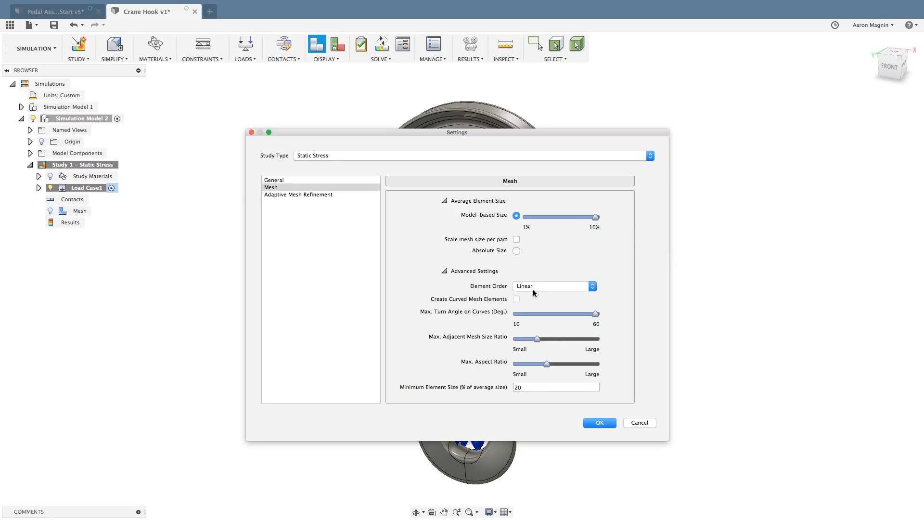
click(598, 423)
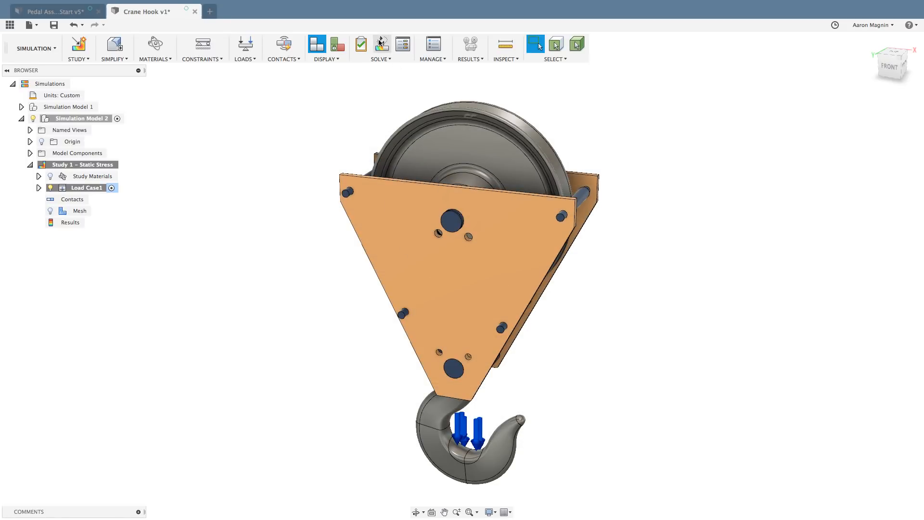
Step: Solve Study 1 of Simulation Model 2 locally and view the safety factor results on the crane hook
click(382, 45)
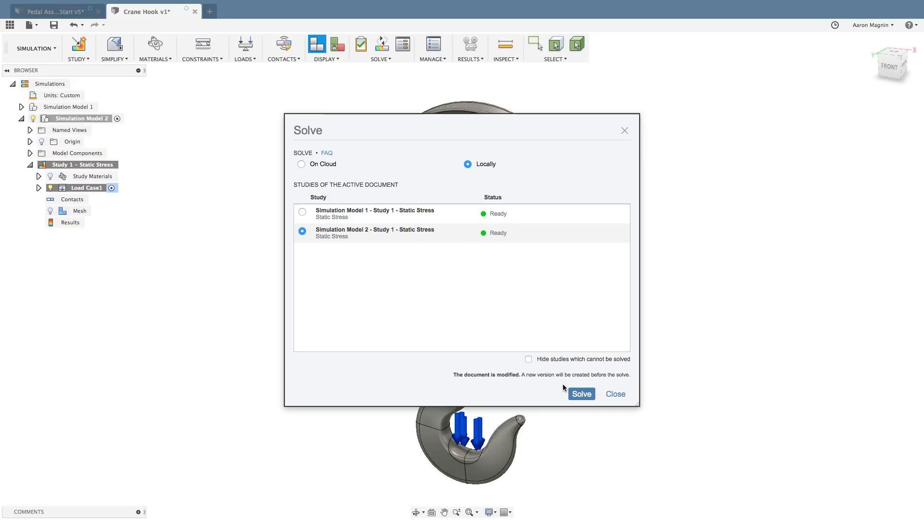
click(579, 395)
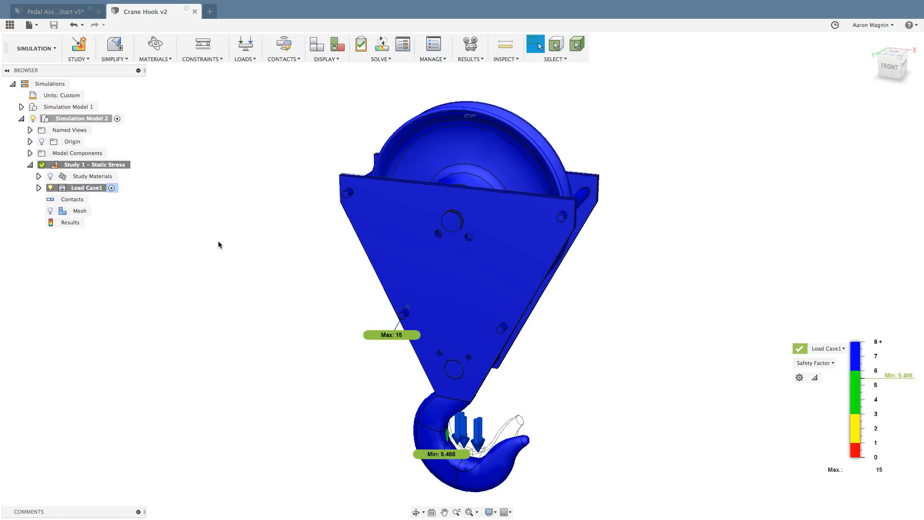
shift+middle_drag(227, 246, 329, 296)
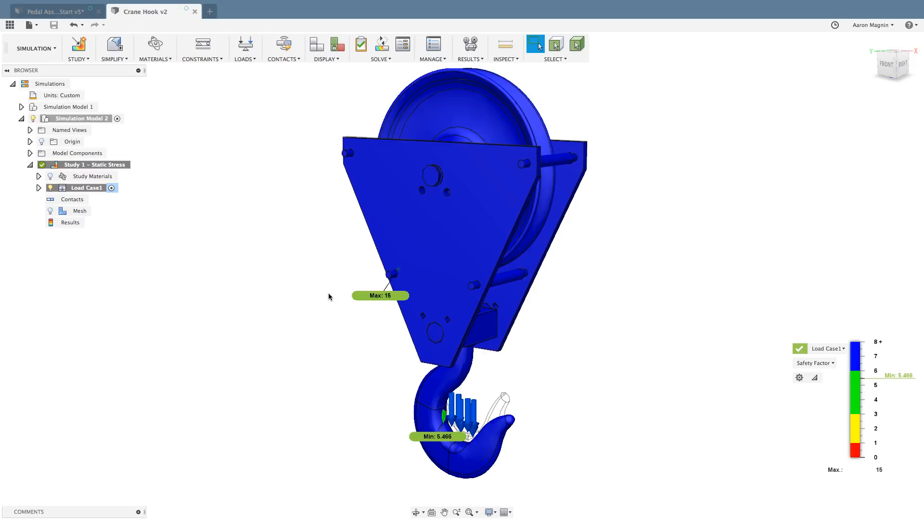
Step: Switch the results to Von Mises stress and examine its distribution over the hook and side plates
click(819, 364)
click(813, 385)
shift+middle_drag(666, 349, 553, 342)
shift+middle_drag(385, 324, 561, 301)
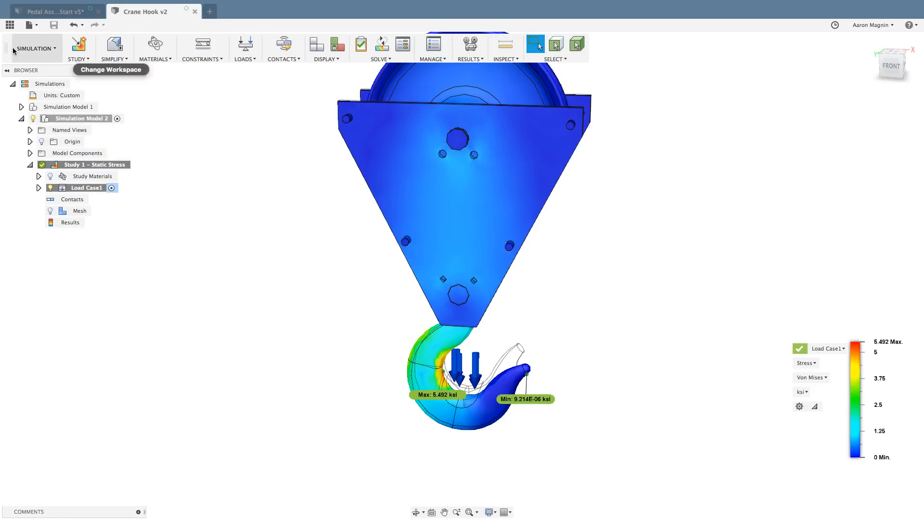
Step: Open the Beagle Board design from the Live Stream folder of the project
click(9, 25)
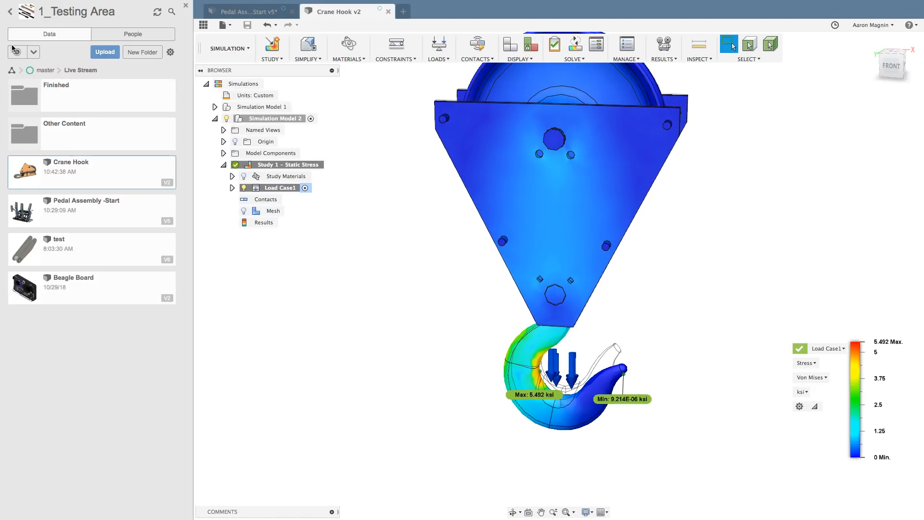
double_click(80, 300)
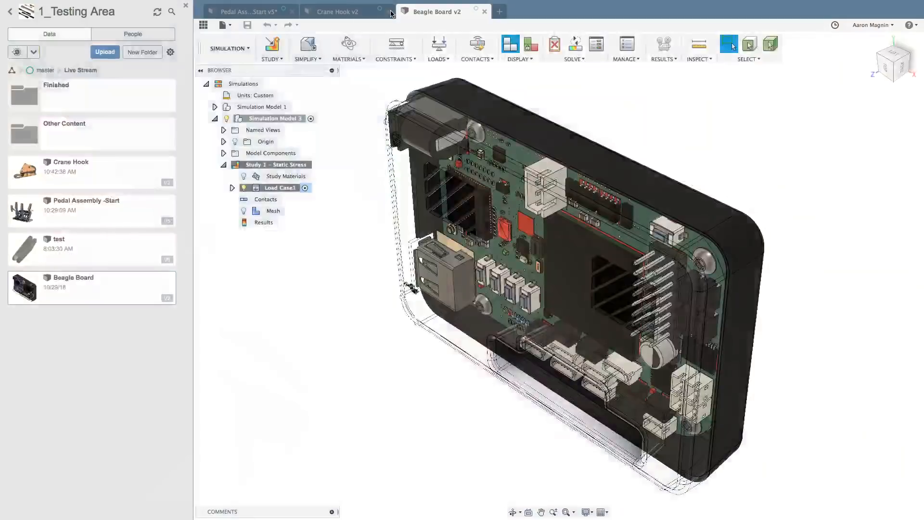
Step: Examine the small electronic components on the circuit board inside the transparent enclosure, close up and from several angles
shift+middle_drag(306, 347, 422, 373)
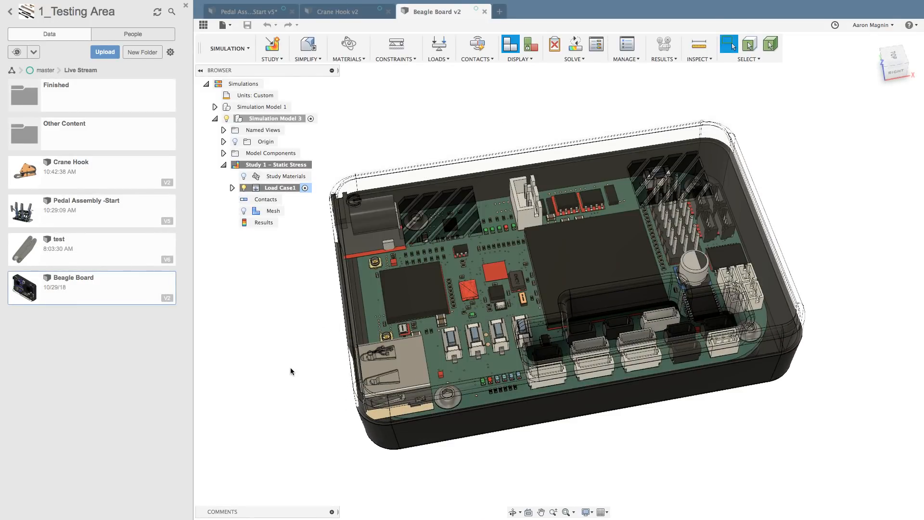
shift+middle_drag(313, 361, 318, 352)
scroll(461, 308, up, 4)
scroll(461, 308, up, 3)
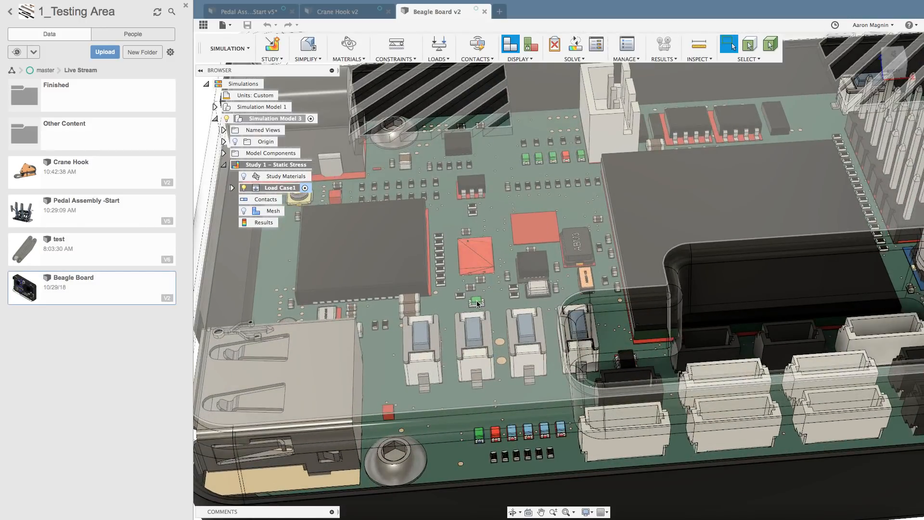
scroll(477, 302, up, 3)
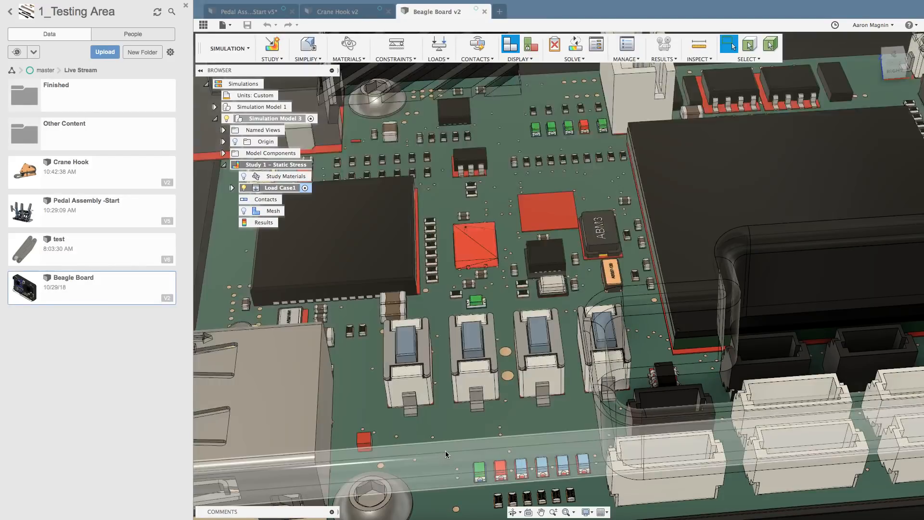
scroll(445, 452, down, 5)
shift+middle_drag(469, 361, 465, 332)
scroll(478, 361, down, 2)
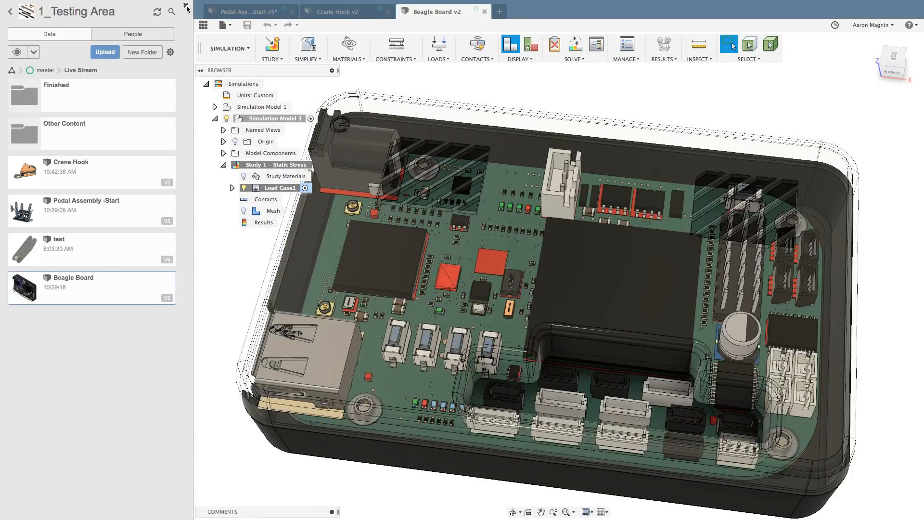
Step: Hide the project's file list and start simplifying Simulation Model 3 of the Beagle Board
click(185, 7)
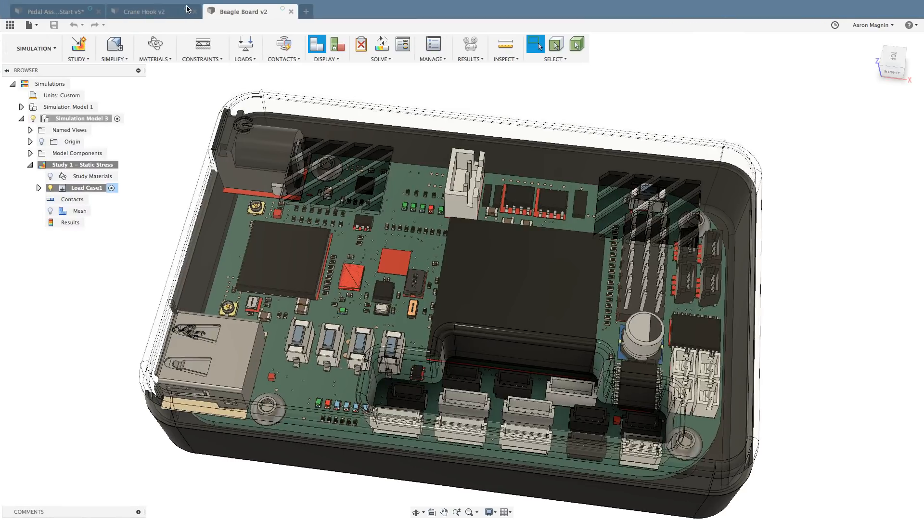
middle_drag(163, 226, 182, 211)
shift+middle_drag(173, 244, 171, 231)
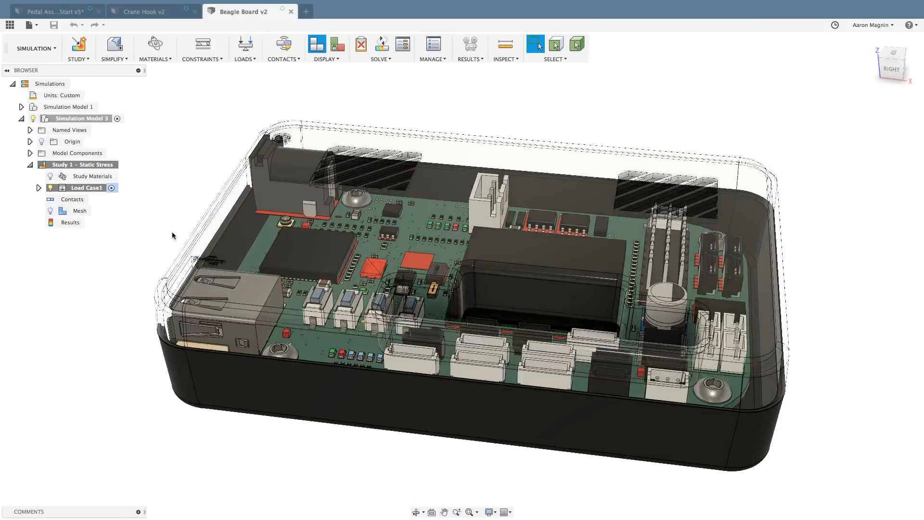
click(116, 41)
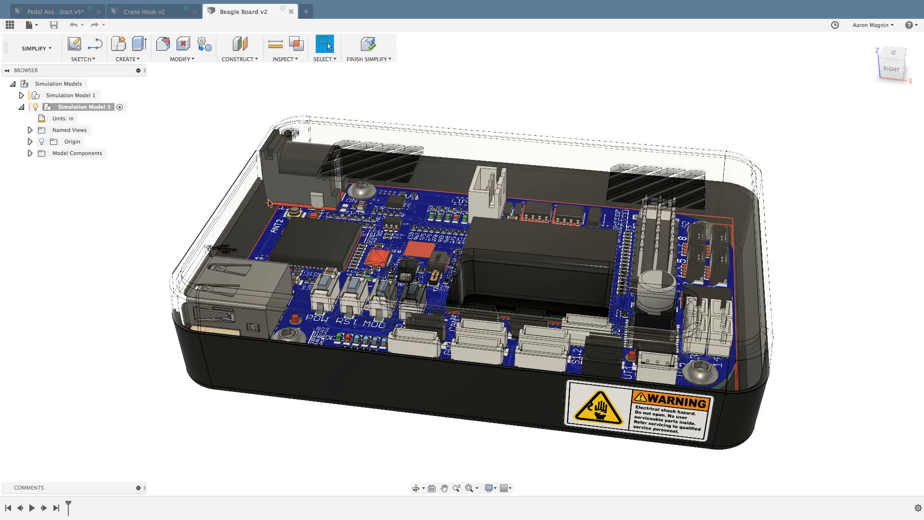
click(260, 371)
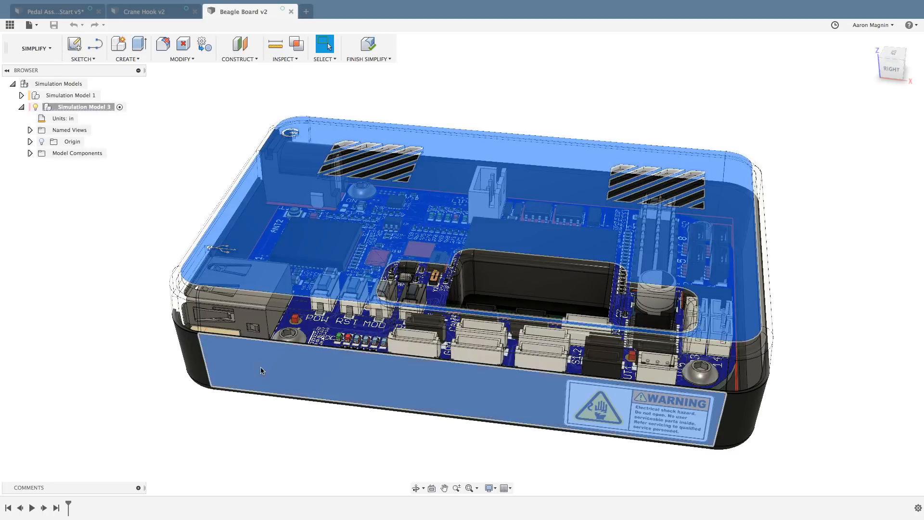
right_click(261, 371)
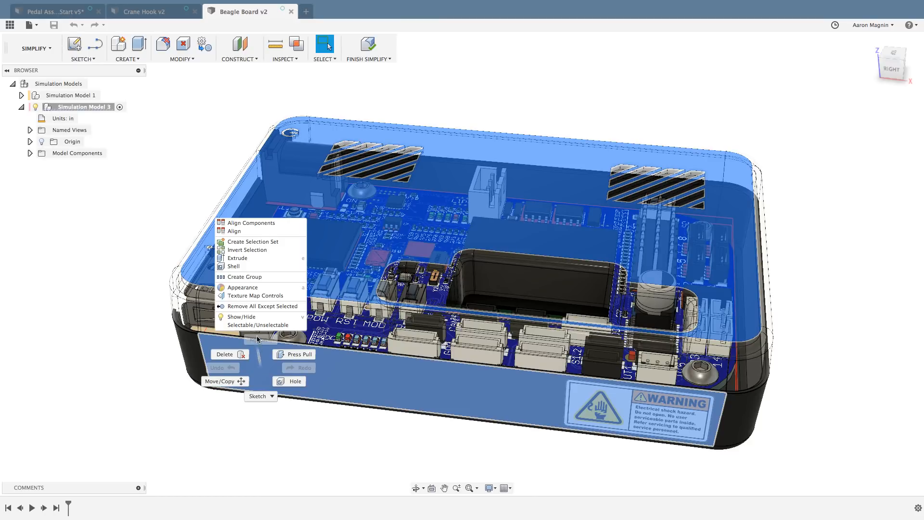
click(266, 366)
click(199, 431)
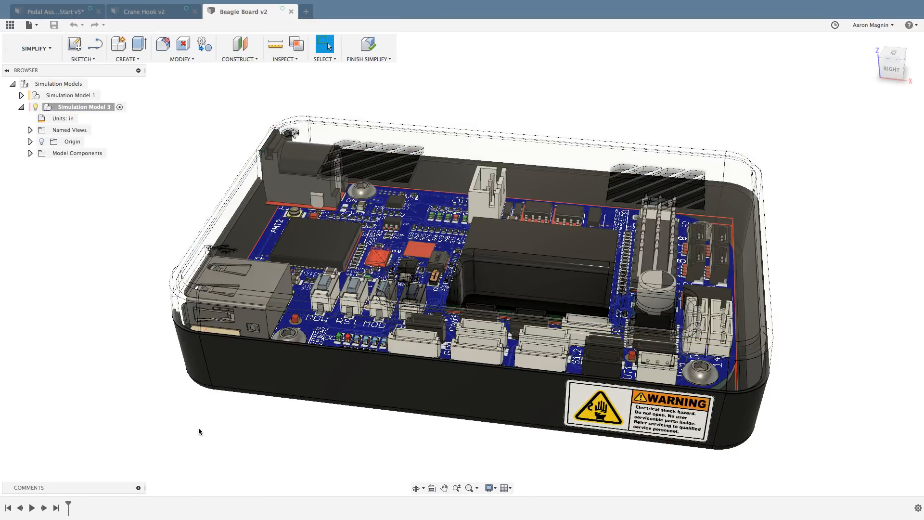
click(241, 366)
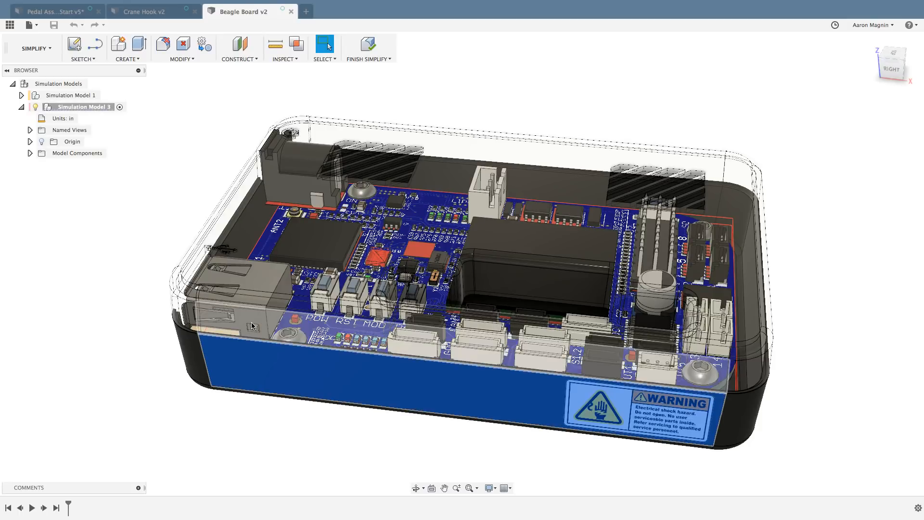
right_click(250, 329)
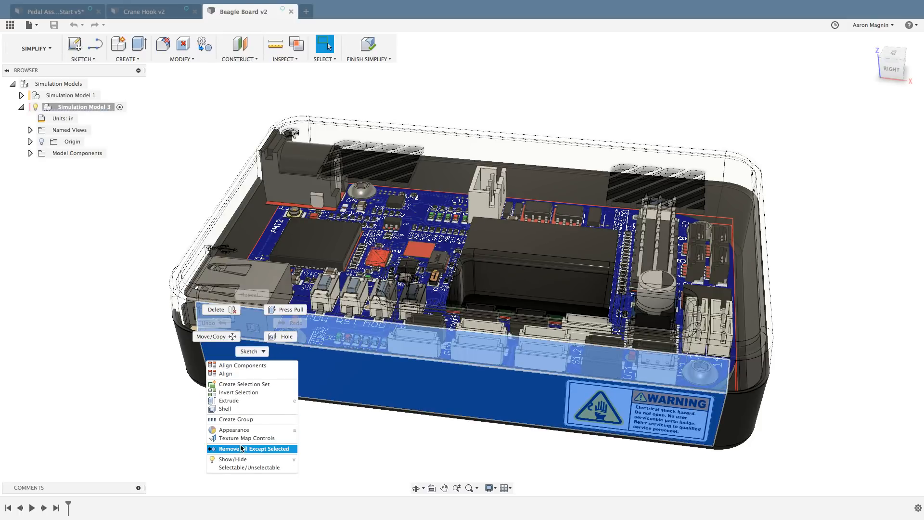
click(401, 455)
click(254, 454)
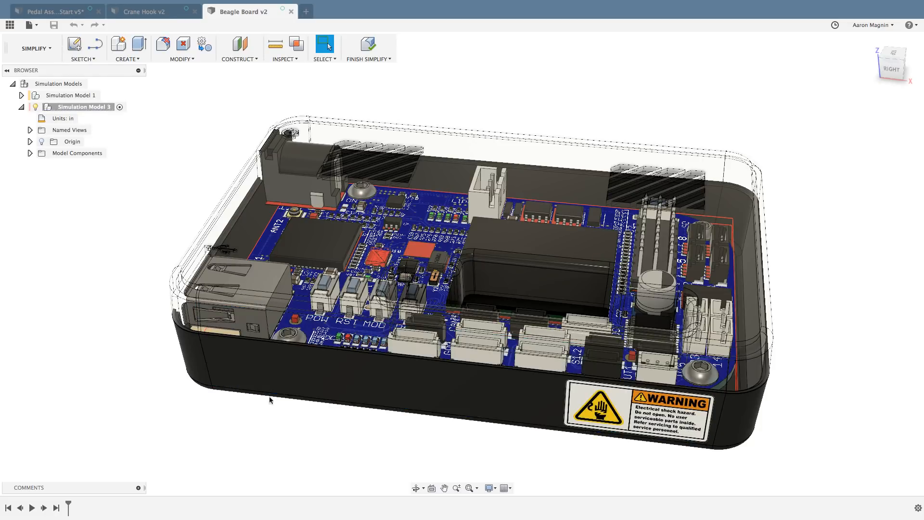
Step: Remove the enclosure's black base and its transparent cover from the simulation model
click(241, 371)
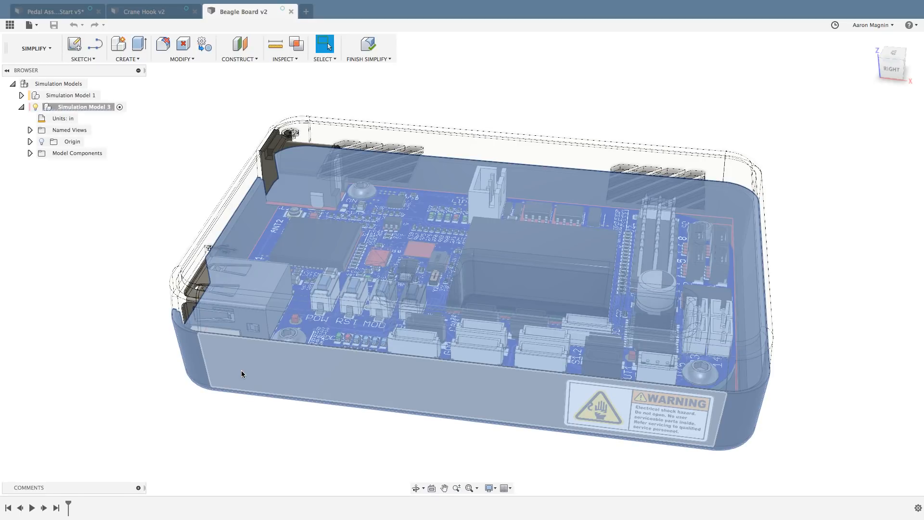
right_click(241, 373)
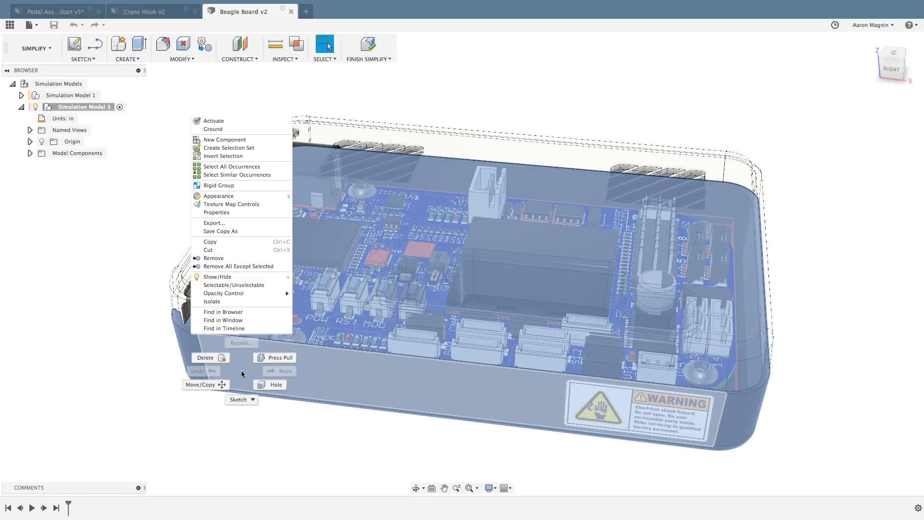
click(221, 259)
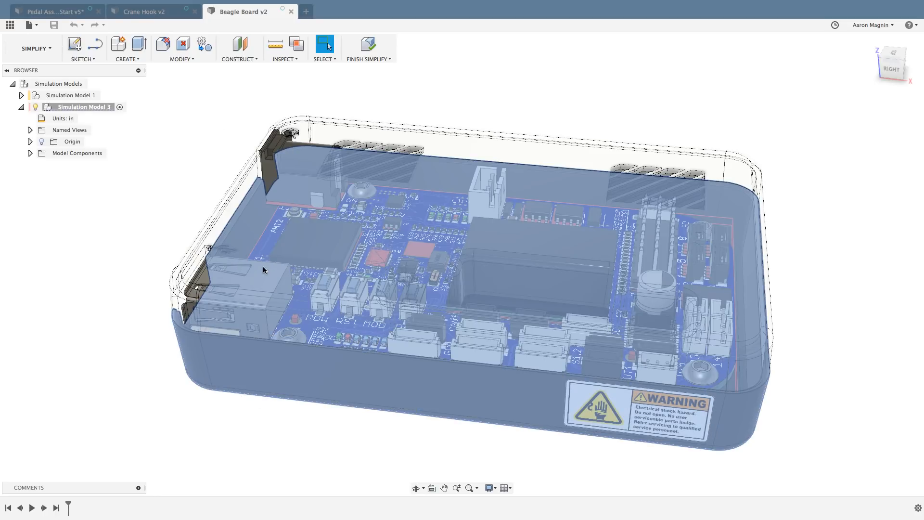
right_click(450, 151)
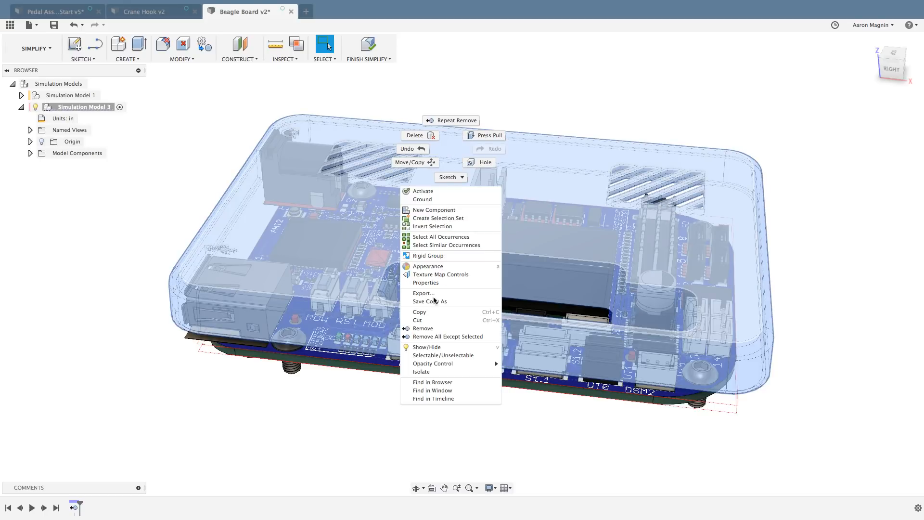
click(428, 329)
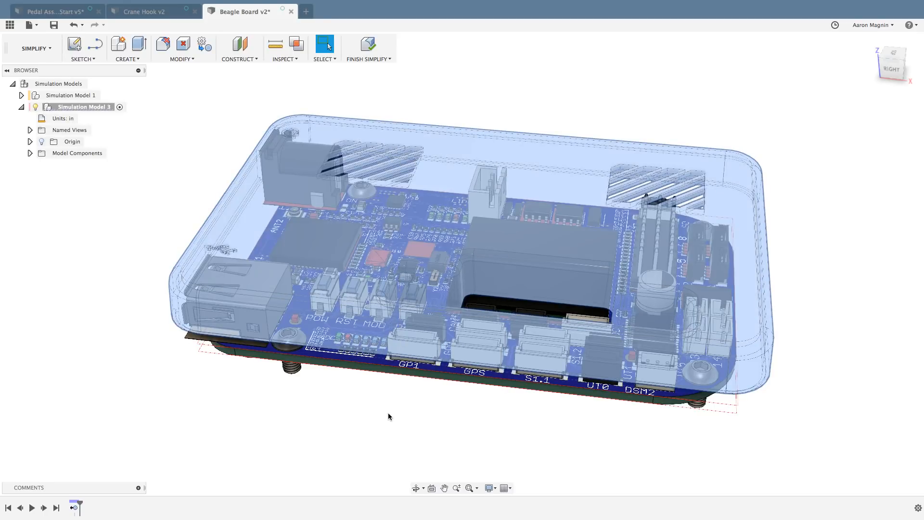
Step: Use Remove Features on the circuit board body and delete its detected features of all types, including fillets, holes, chamfers and extrudes
shift+middle_drag(453, 433, 581, 153)
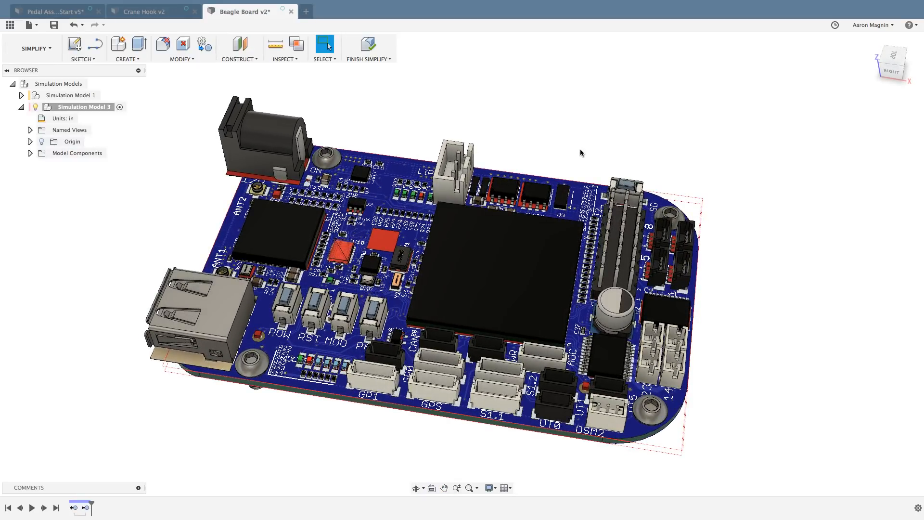
shift+middle_drag(503, 127, 501, 126)
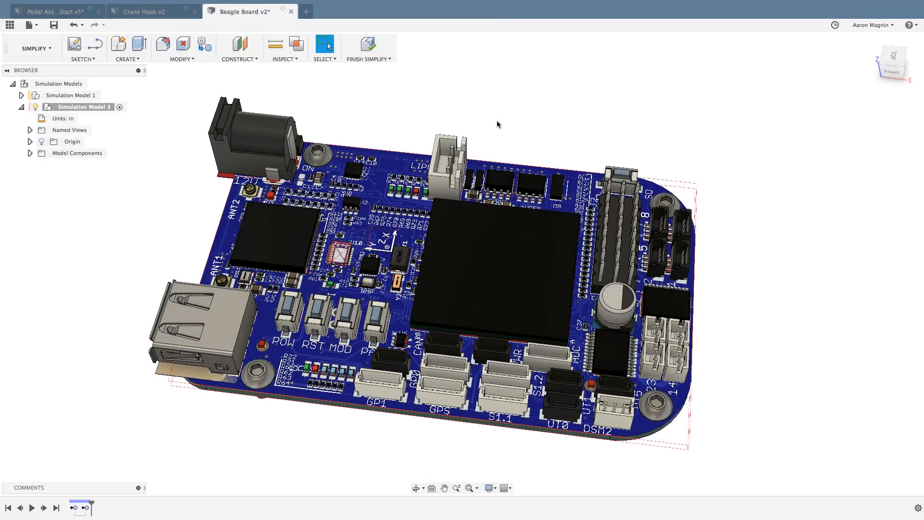
click(161, 47)
click(376, 188)
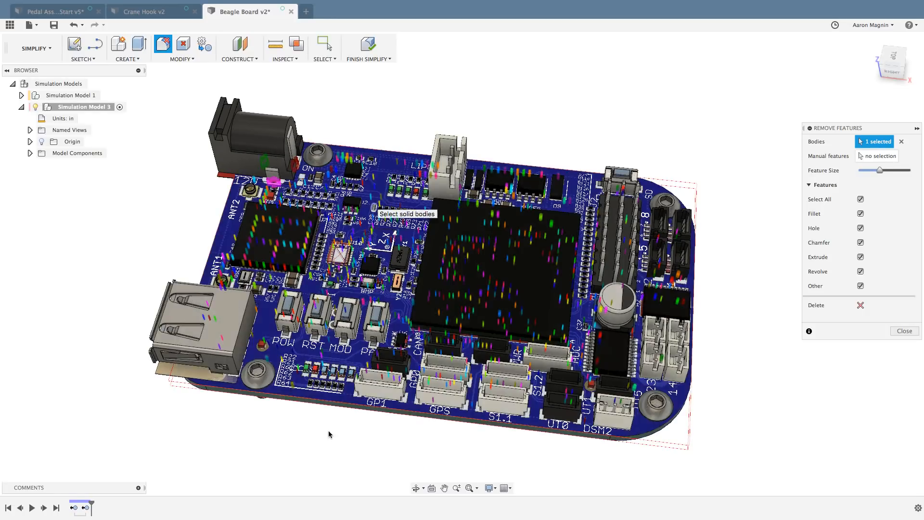
mouse_move(335, 449)
shift+middle_down()
mouse_move(345, 368)
mouse_move(332, 439)
shift+middle_up()
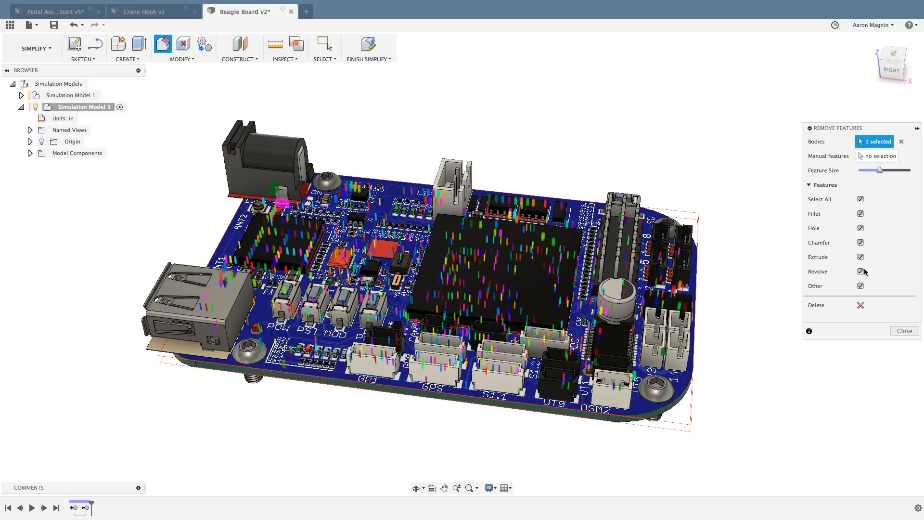
click(860, 305)
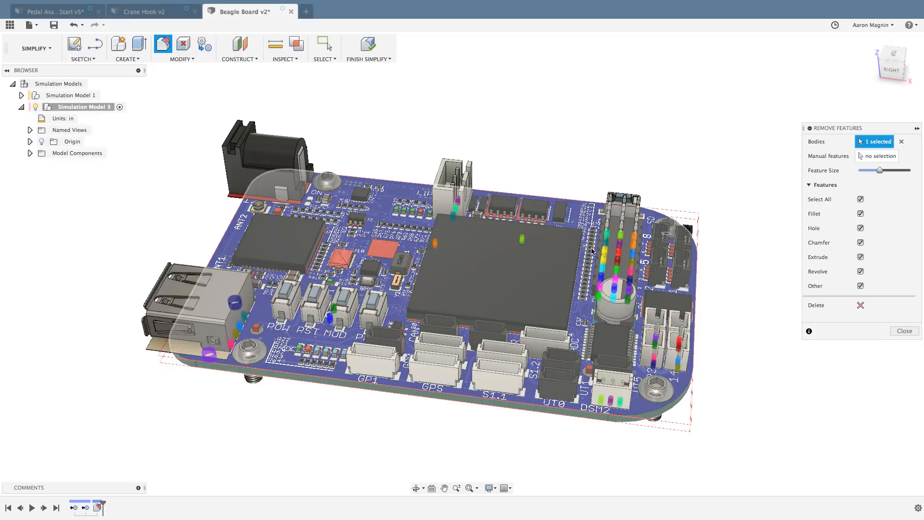
shift+middle_drag(503, 432, 514, 451)
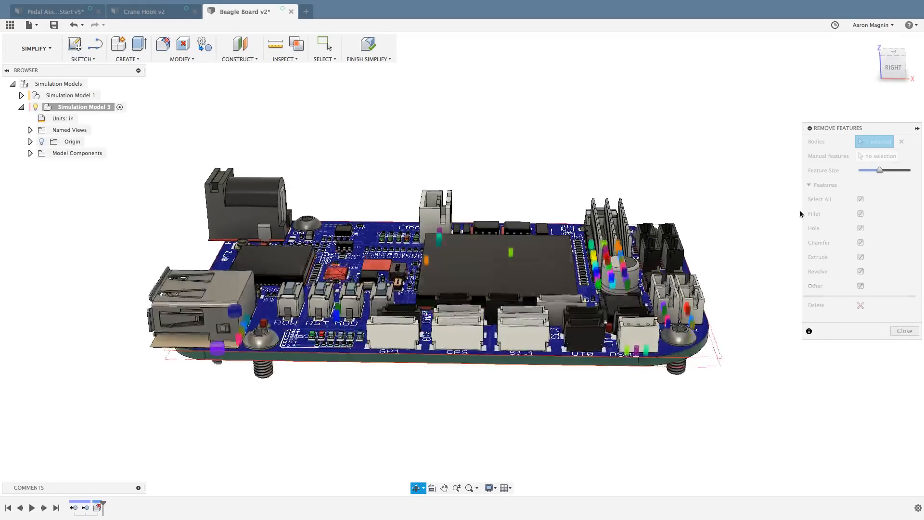
Step: Clear the body selection and delete all detected features from the white GP1 connector with Remove Features
click(902, 142)
shift+middle_drag(581, 147, 479, 185)
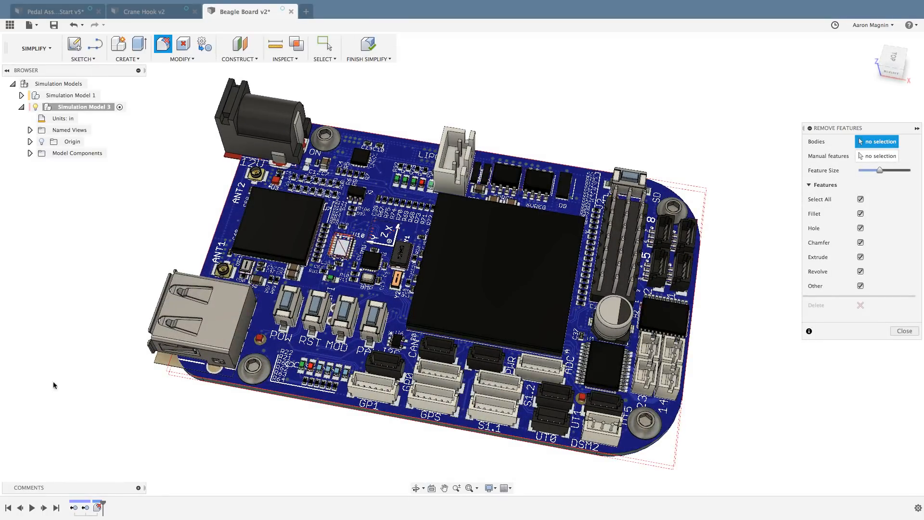
click(367, 399)
middle_drag(357, 437, 388, 426)
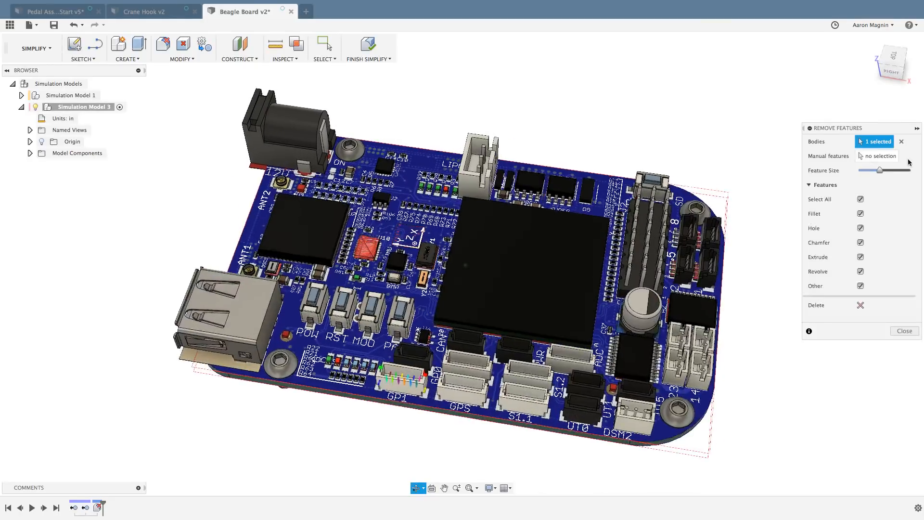
click(861, 305)
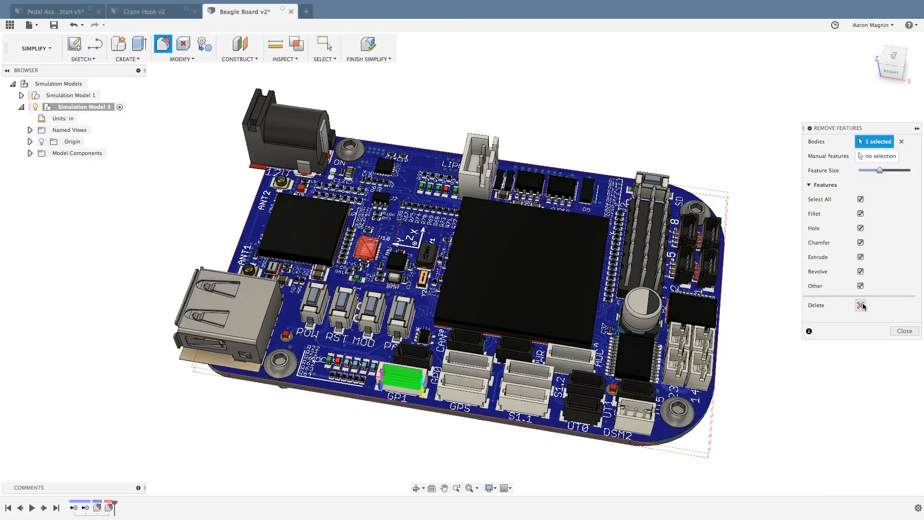
shift+middle_drag(416, 430, 417, 436)
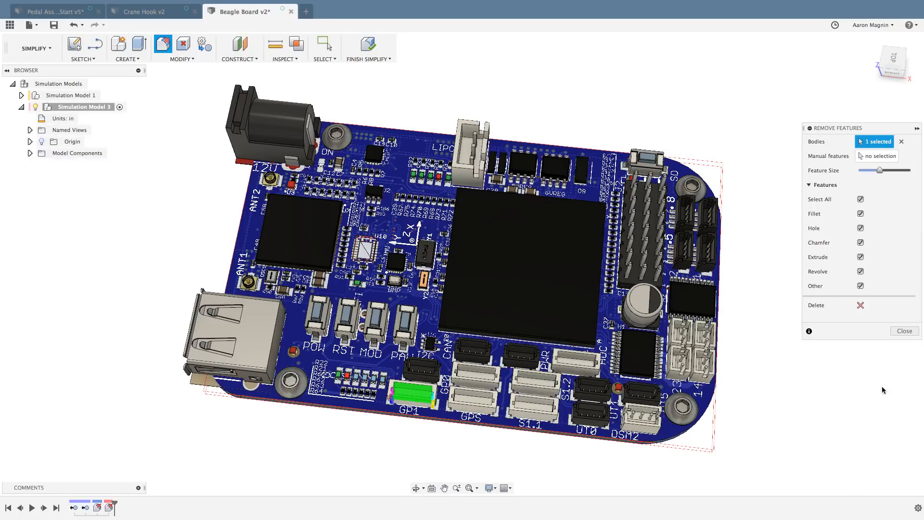
key(Escape)
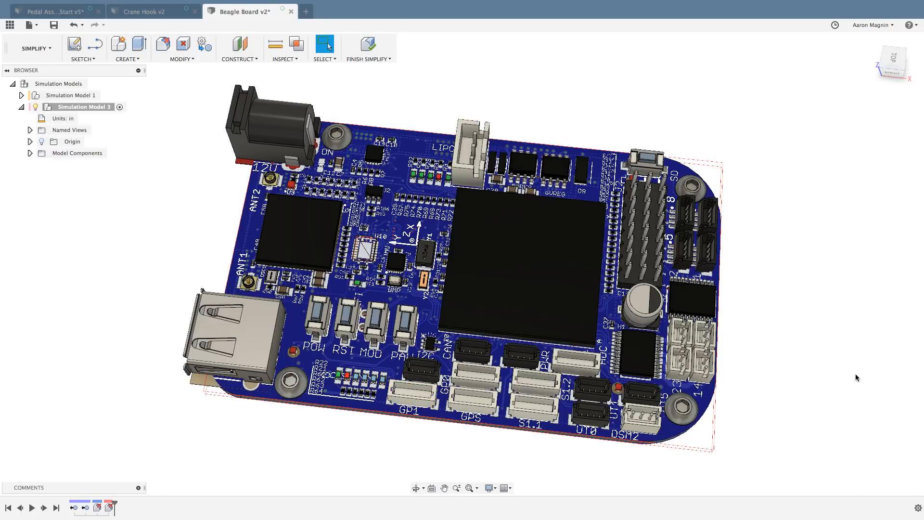
Step: Remove the recessed faces of the white connector just behind the GPS connector with Remove Faces
click(183, 44)
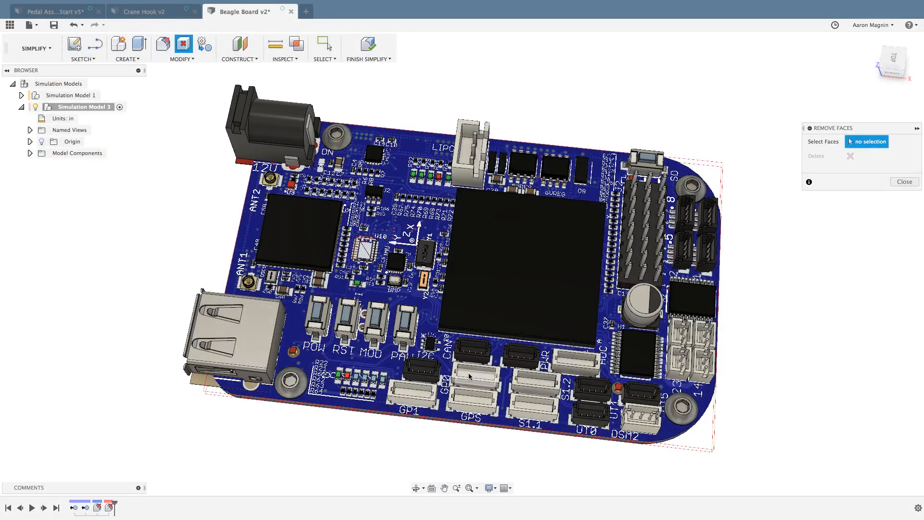
click(470, 376)
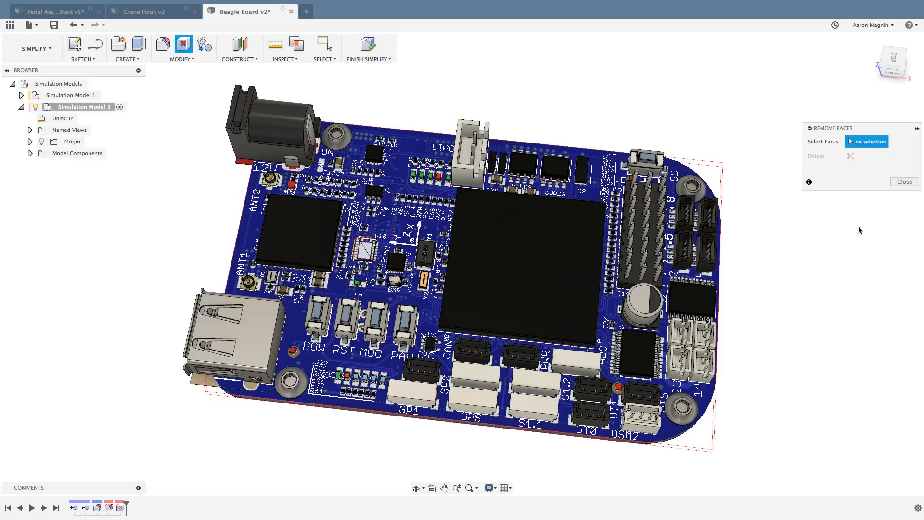
click(904, 181)
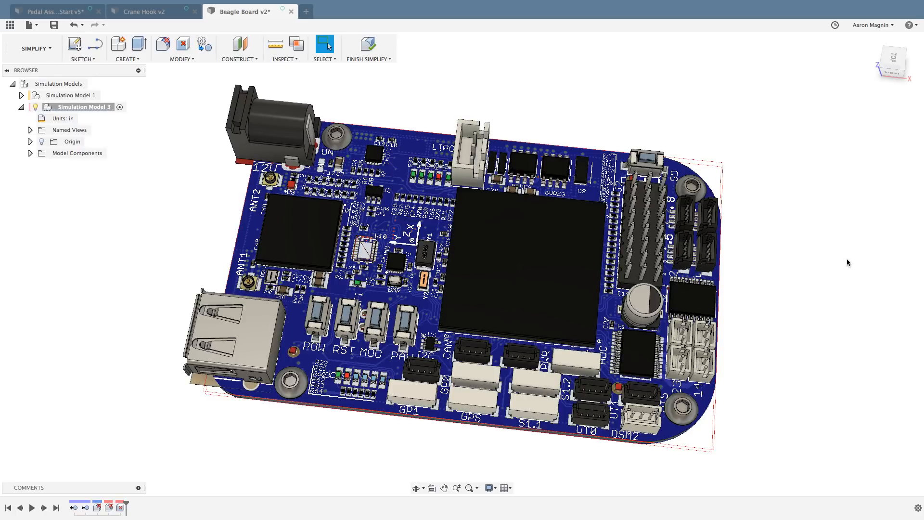
Step: Select the large black processor chip's body for Replace with Primitives with a box shape and check the box preview up close
click(206, 43)
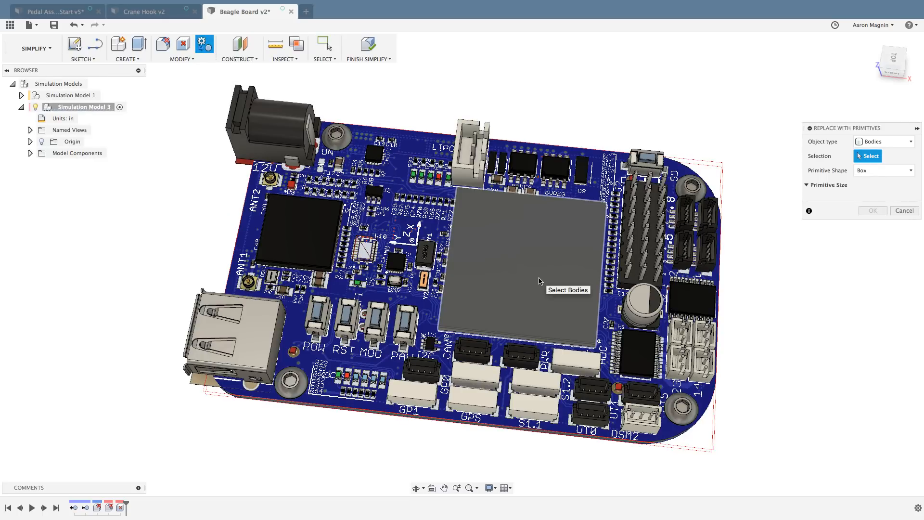
click(539, 281)
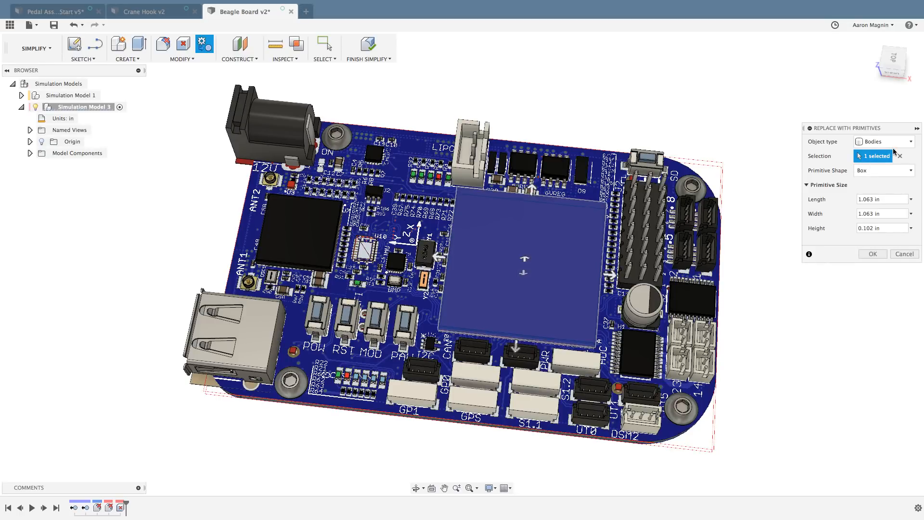
mouse_move(675, 148)
shift+middle_down()
mouse_move(686, 129)
mouse_move(704, 128)
mouse_move(676, 142)
shift+middle_up()
scroll(493, 322, up, 5)
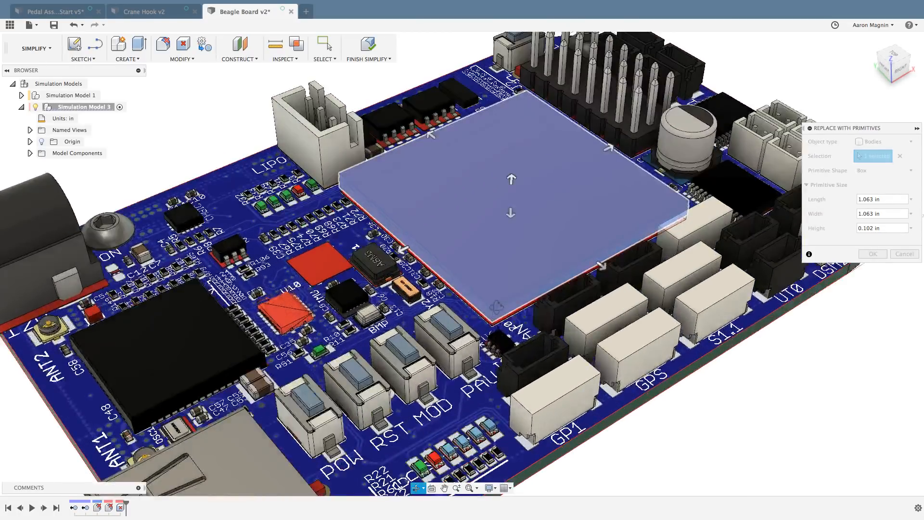
scroll(493, 322, down, 5)
scroll(497, 319, up, 5)
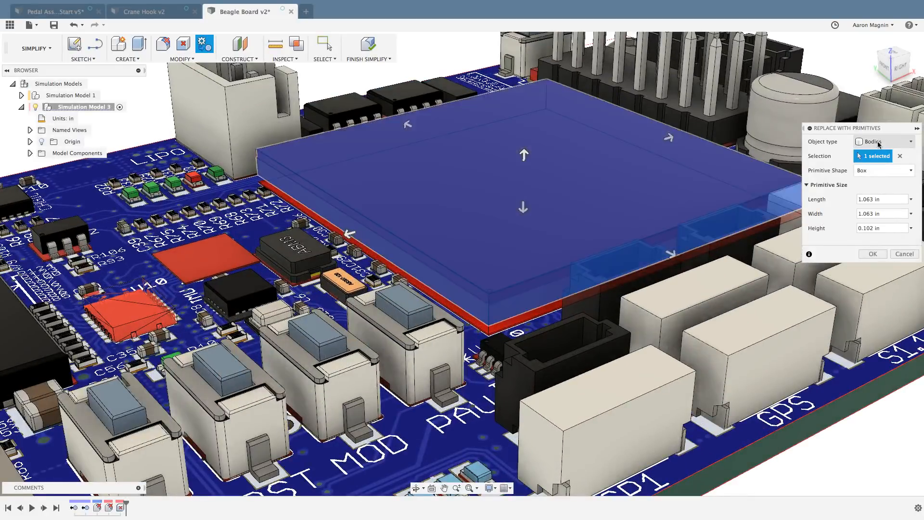
Step: Switch the replacement's object type to Components and replace the large processor chip's component with a box primitive
click(897, 146)
click(880, 155)
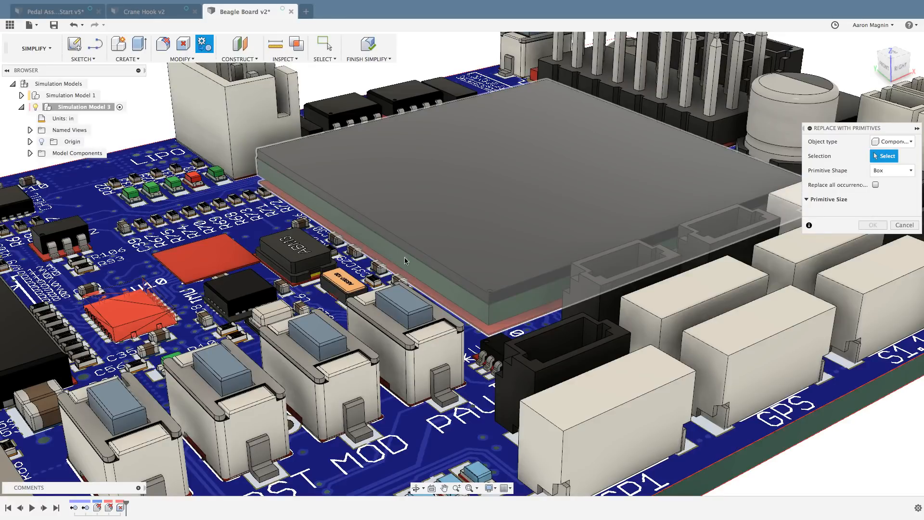
click(507, 289)
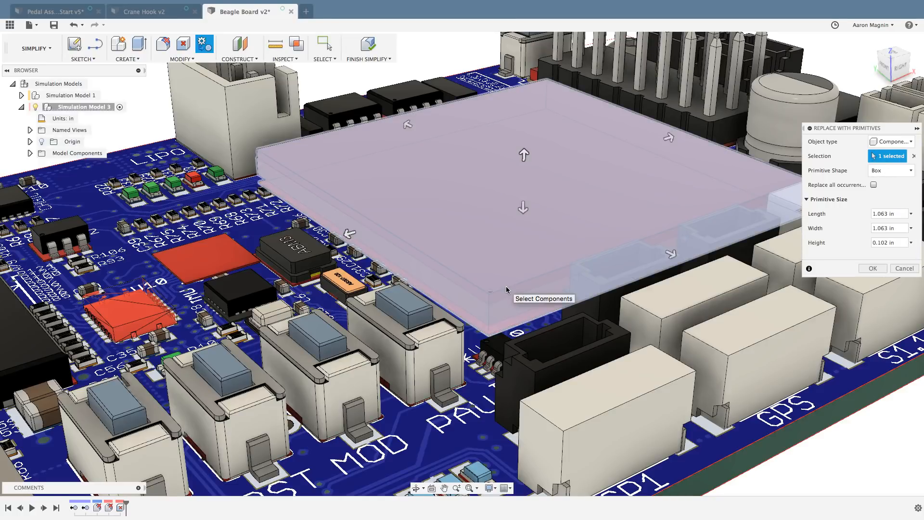
scroll(509, 288, down, 5)
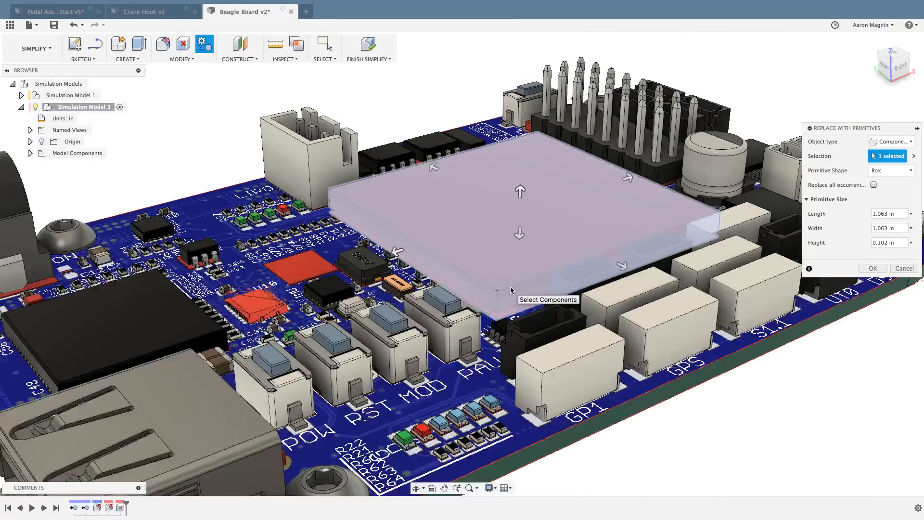
shift+middle_drag(505, 287, 488, 309)
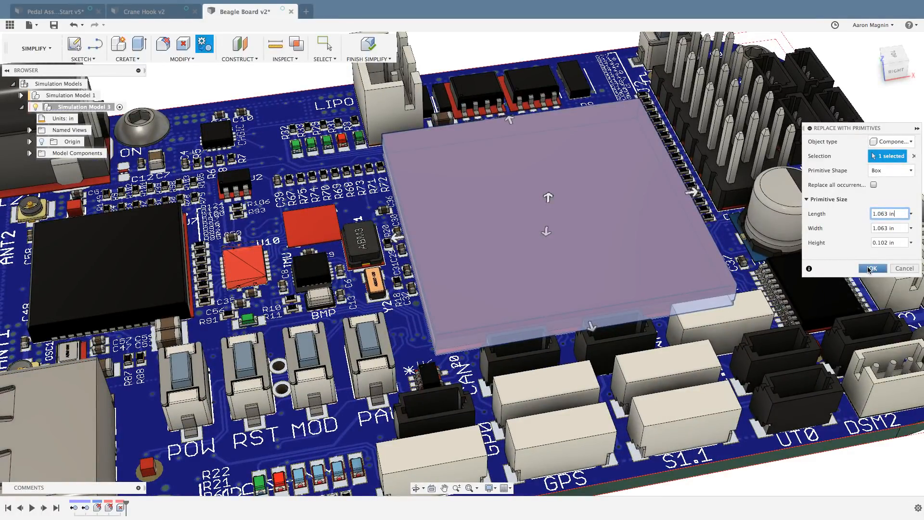
click(868, 269)
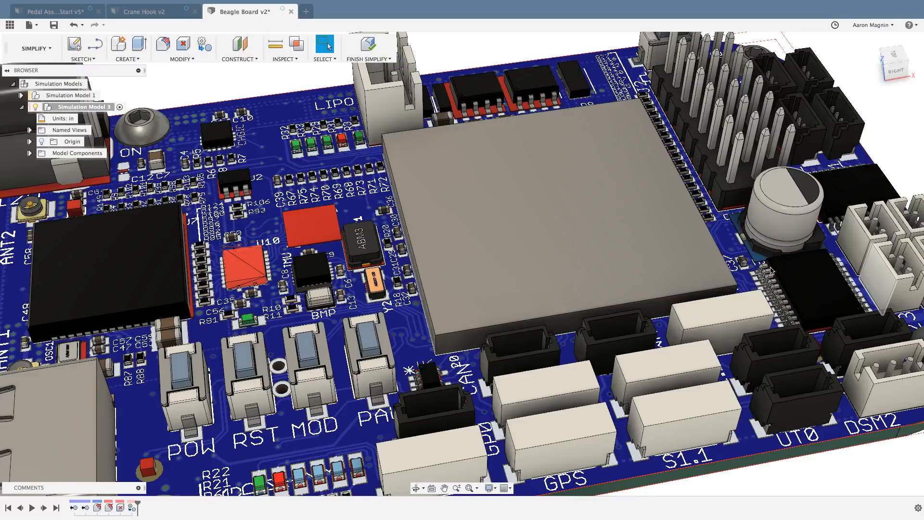
Step: Select the round capacitor component beside the pin header for Replace with Primitives and use a cylinder as its primitive shape
scroll(677, 276, down, 5)
middle_drag(675, 275, 556, 269)
click(205, 44)
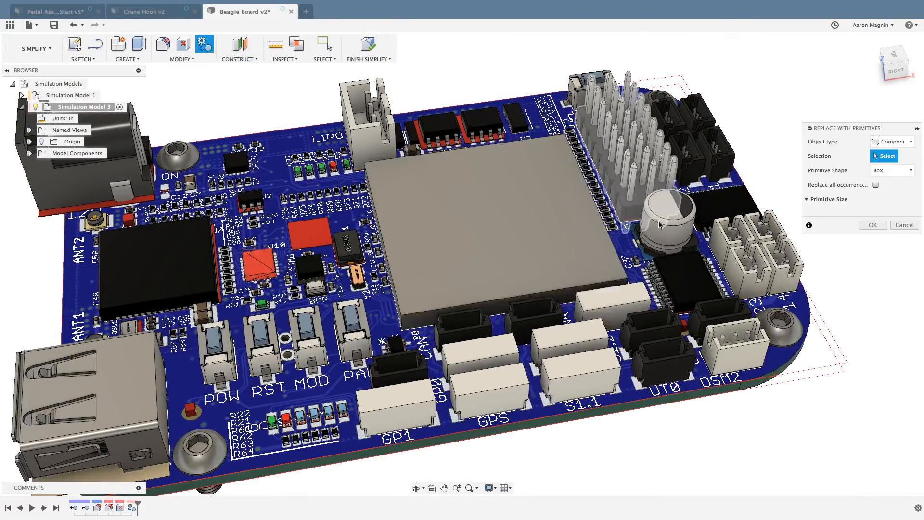
click(659, 223)
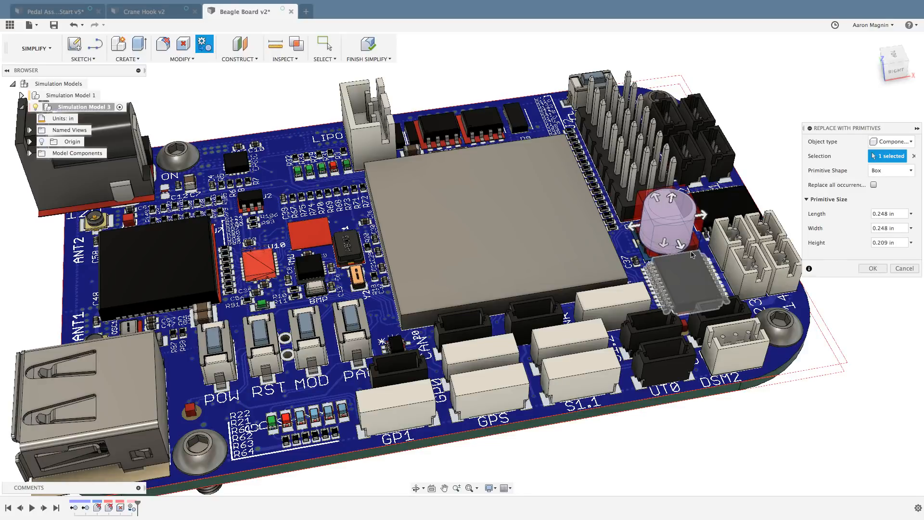
shift+middle_drag(722, 223, 723, 262)
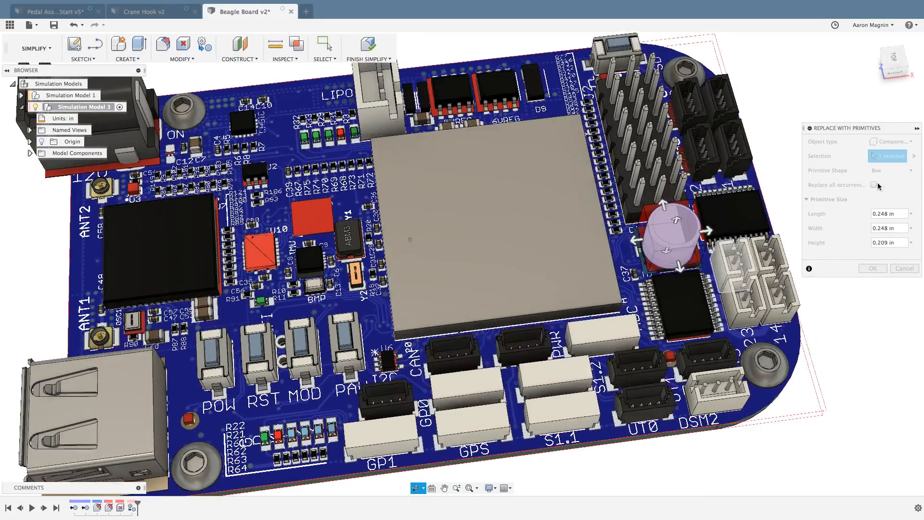
click(895, 171)
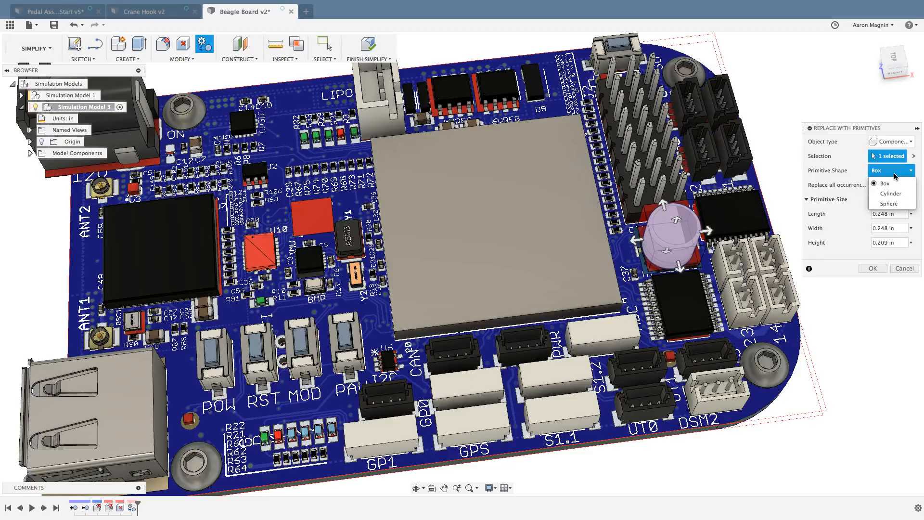
click(892, 191)
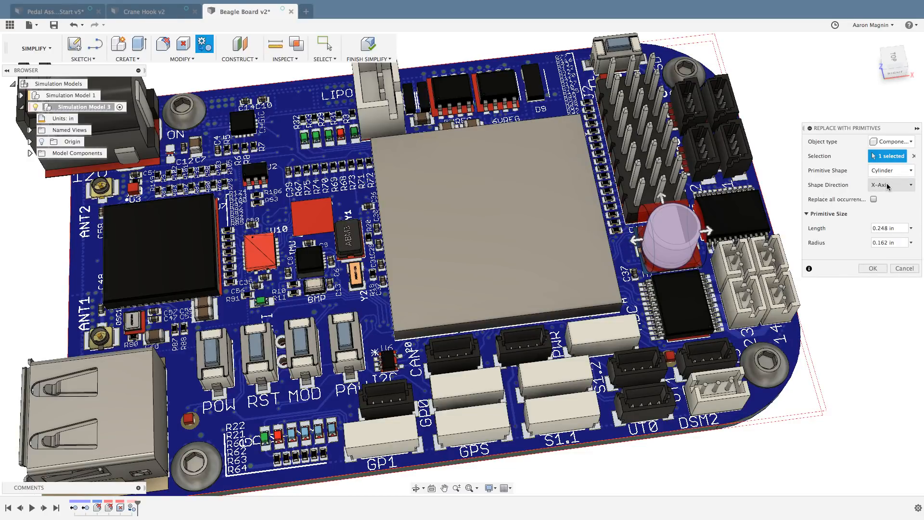
Step: Try the Y-Axis as the capacitor cylinder's shape direction, and settle on the Z-Axis
click(888, 187)
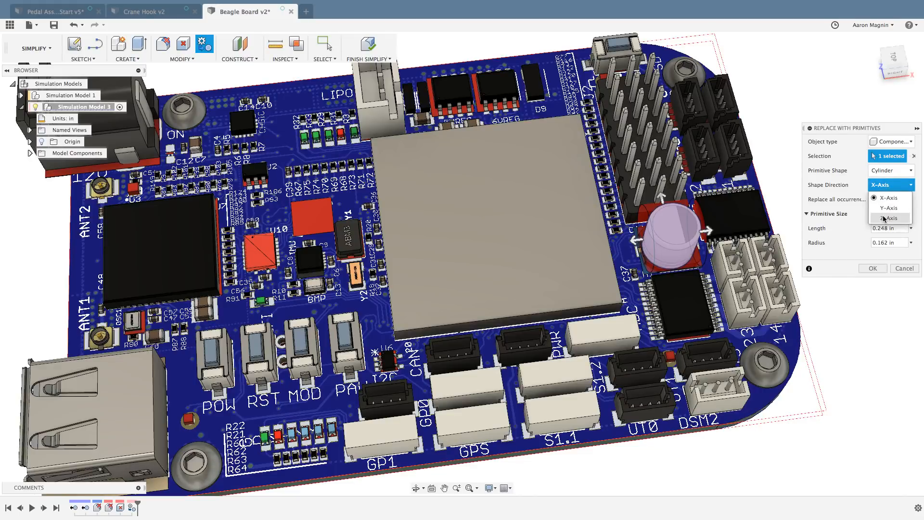
click(888, 208)
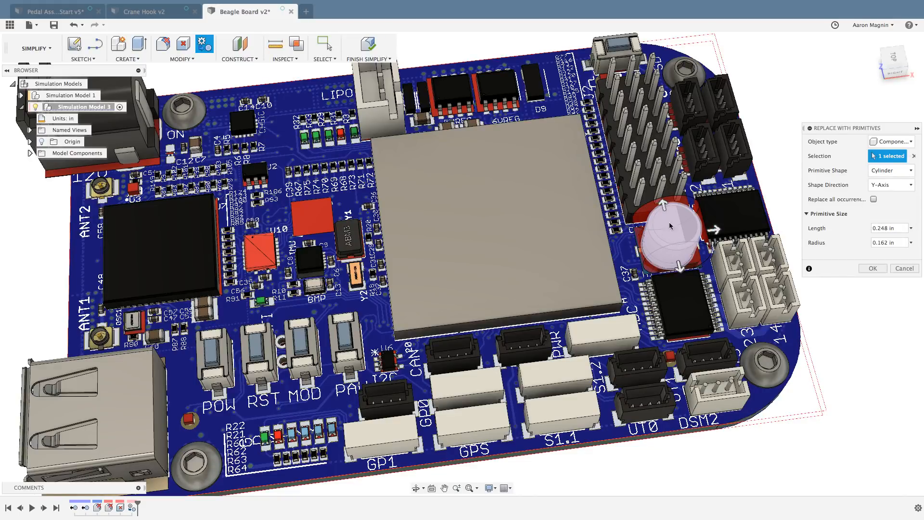
click(895, 186)
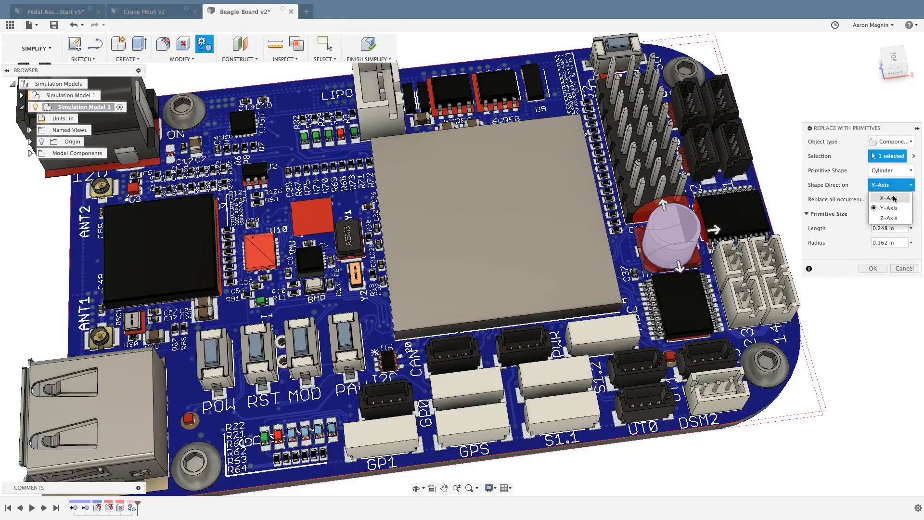
click(886, 223)
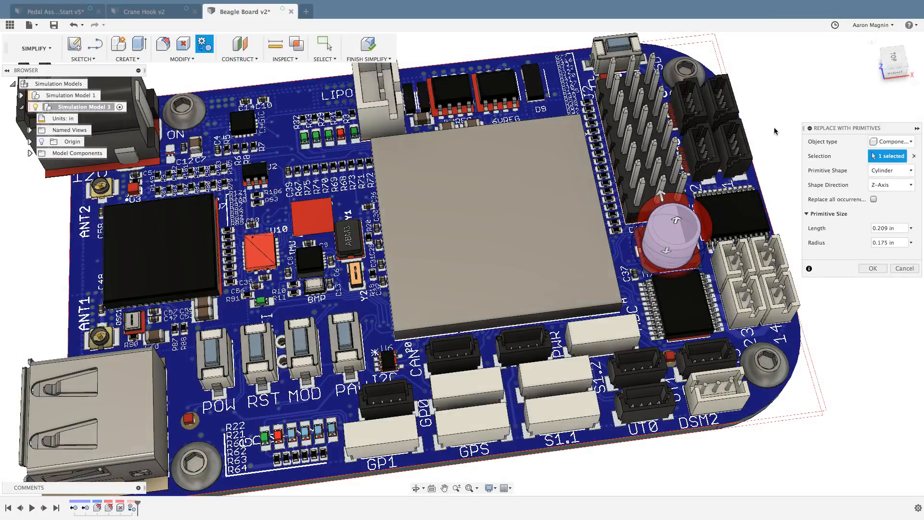
Step: Reduce the capacitor cylinder's radius to 0.13 in to match the capacitor's outline, and complete the replacement
shift+middle_drag(776, 131, 874, 90)
click(893, 61)
scroll(687, 275, up, 5)
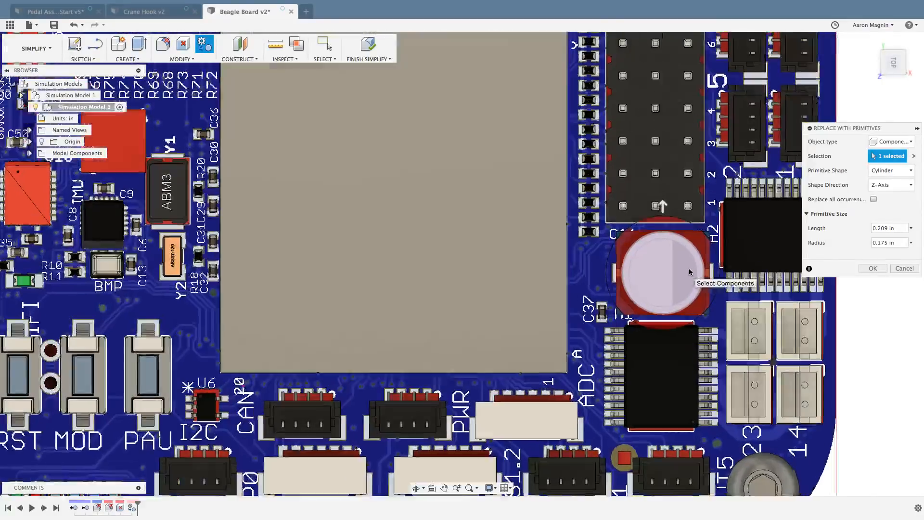
drag(656, 191, 659, 200)
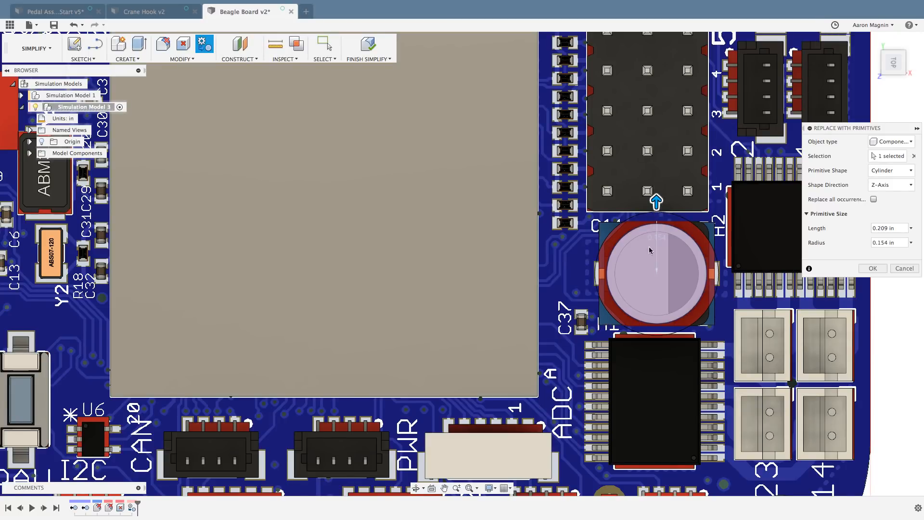
drag(658, 206, 658, 216)
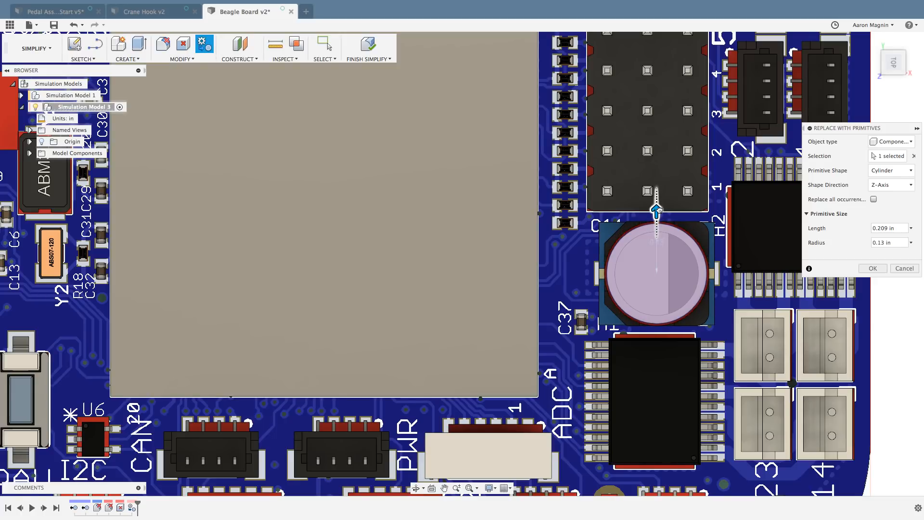
click(875, 269)
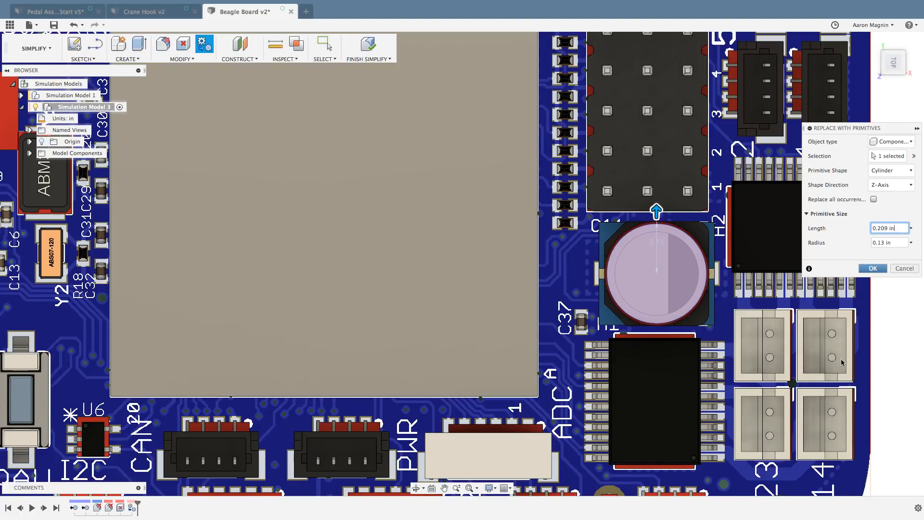
key(Return)
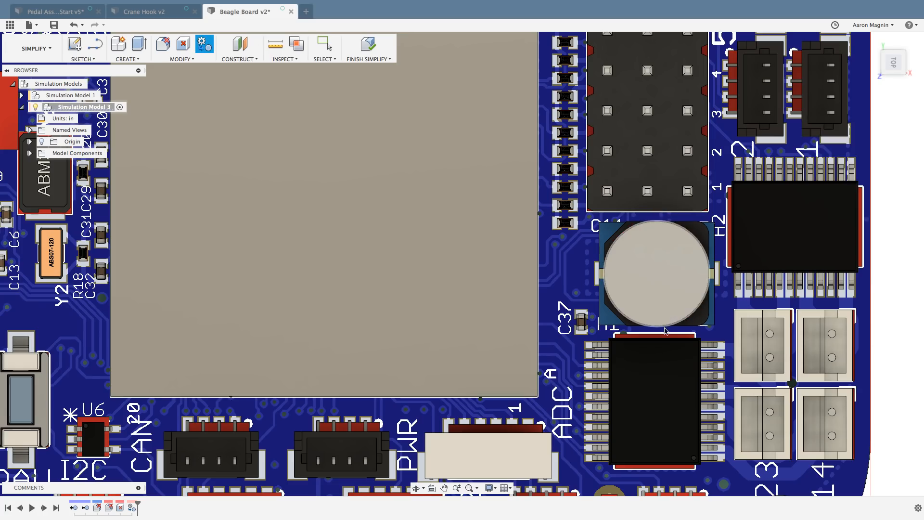
Step: Examine the simplified circuit board from its underside and from its connector side
scroll(653, 297, down, 4)
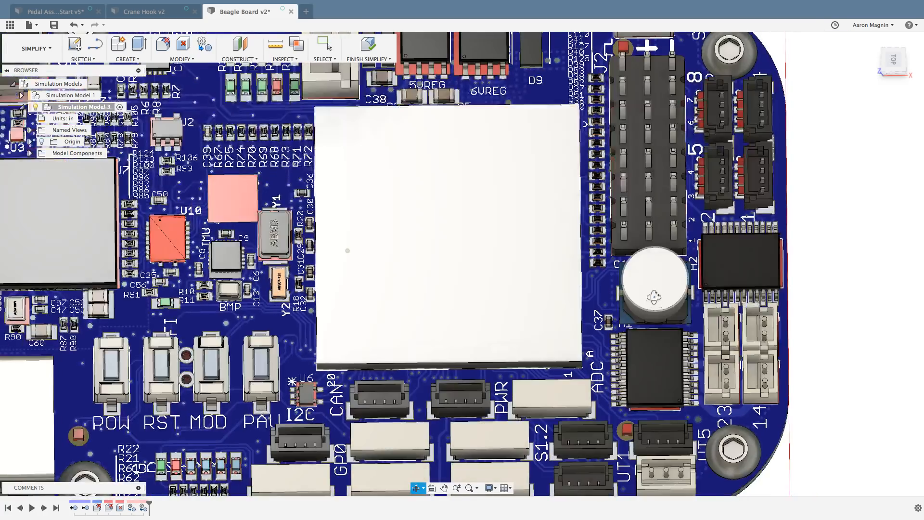
shift+middle_drag(654, 297, 658, 209)
scroll(563, 239, down, 2)
scroll(563, 238, down, 2)
middle_drag(563, 239, 463, 101)
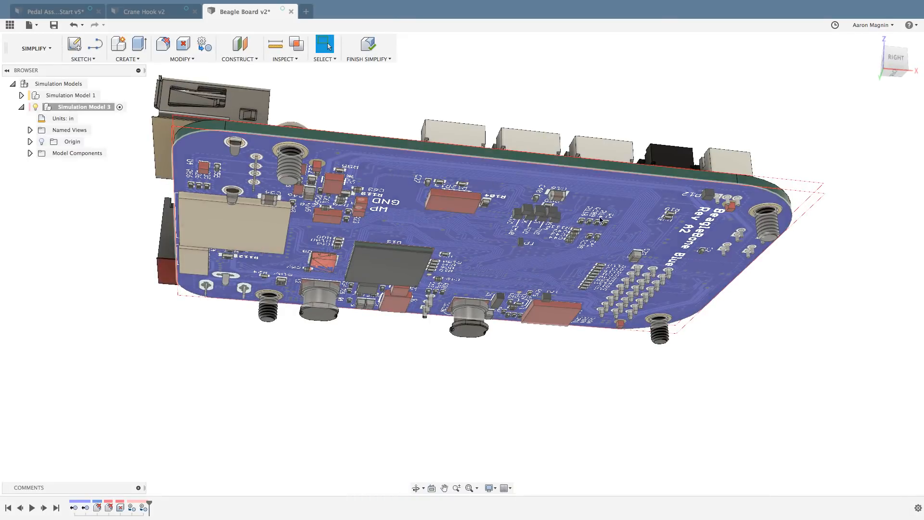
shift+middle_drag(812, 311, 291, 50)
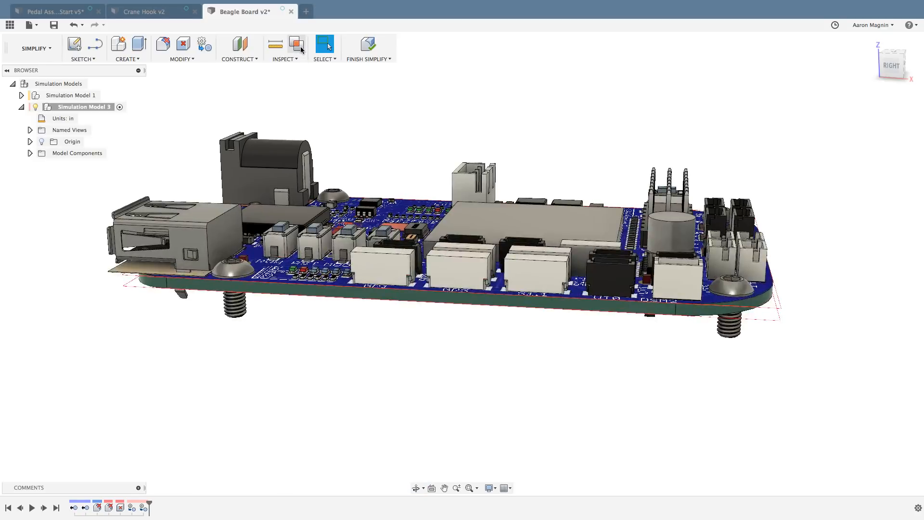